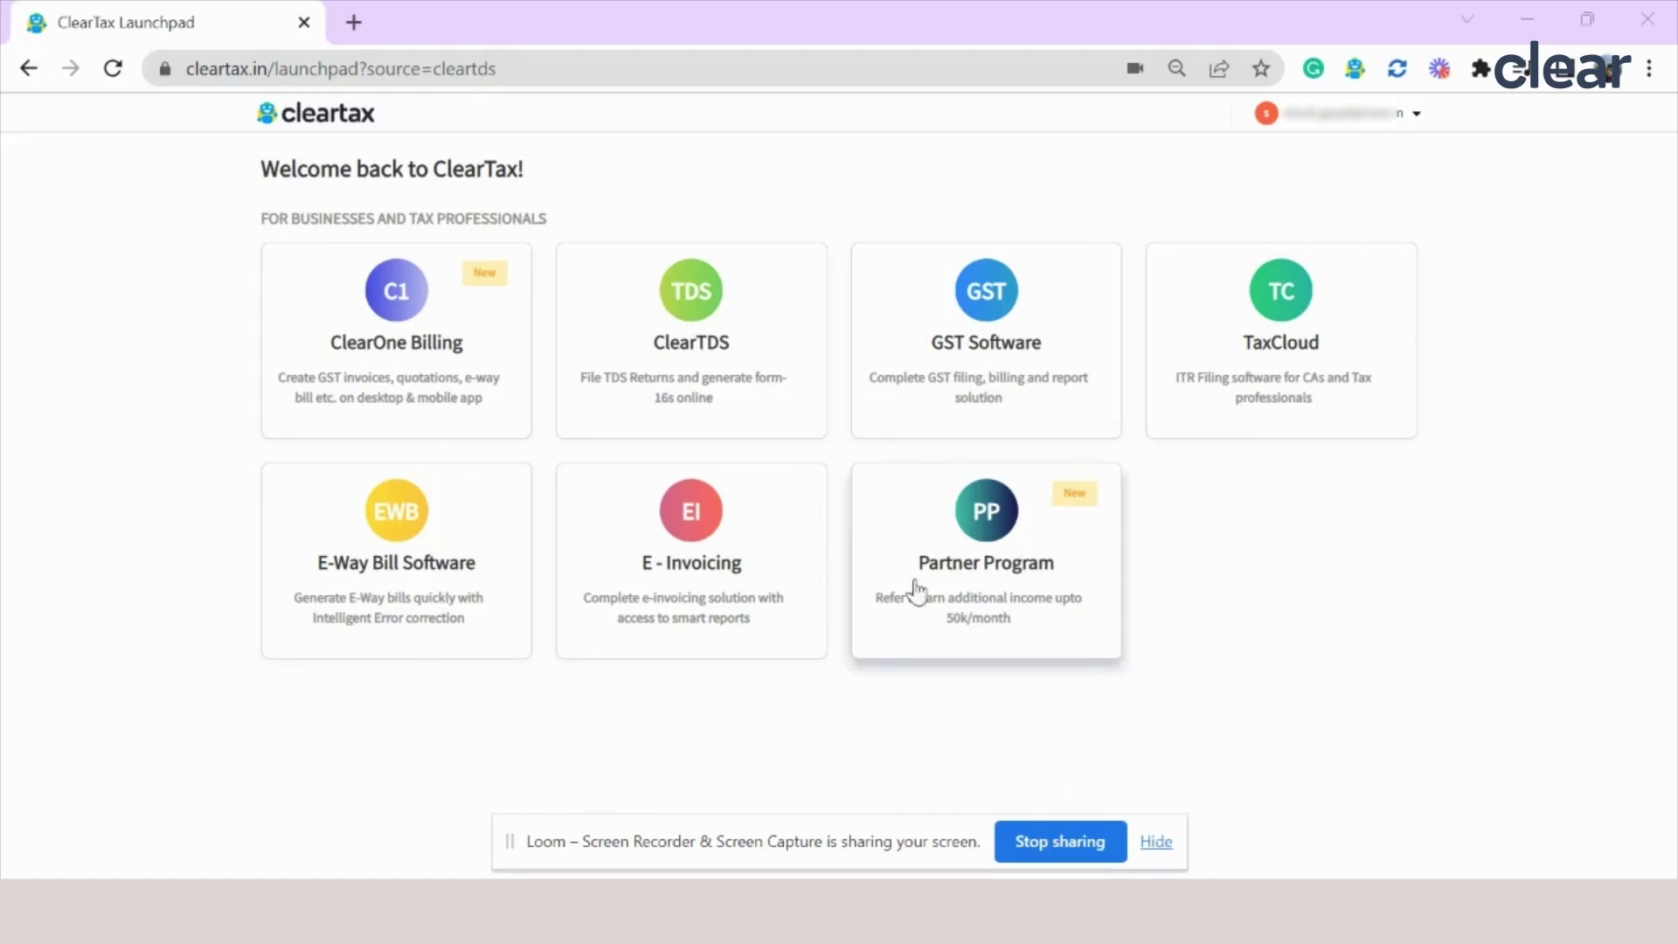
# Step: Launch ClearTDS from the ClearTax Launchpad product cards
pyautogui.click(711, 358)
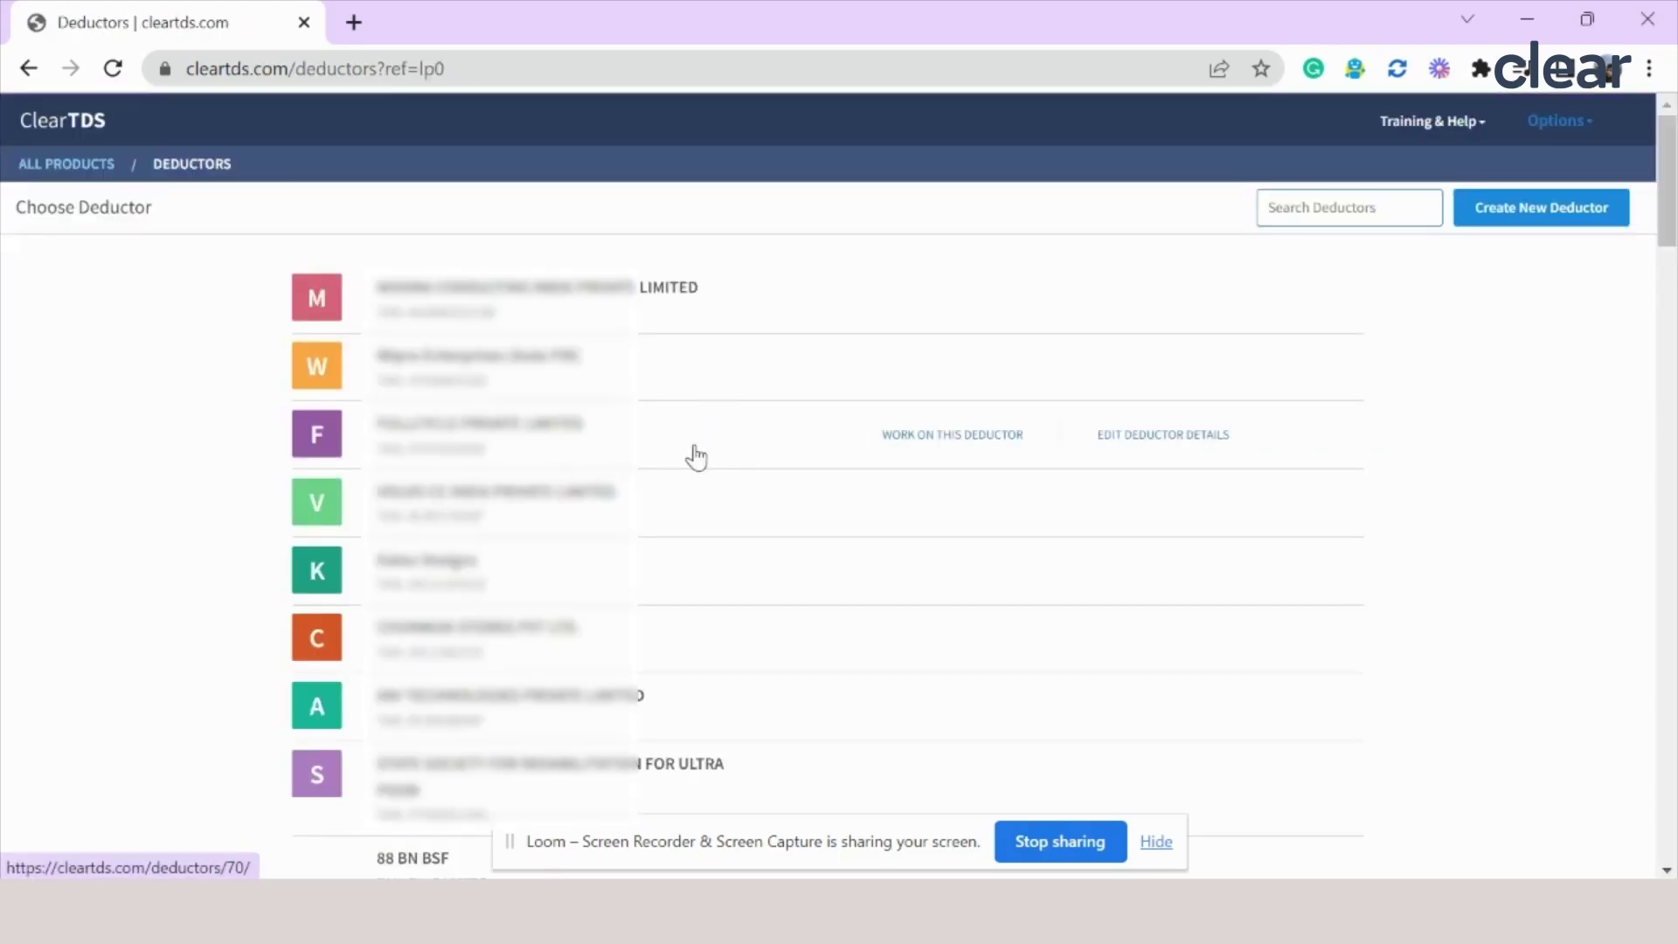
# Step: Work on the chosen deductor and open its FY 2022-23 Q1 Form 24Q (Salary) return
pyautogui.click(909, 435)
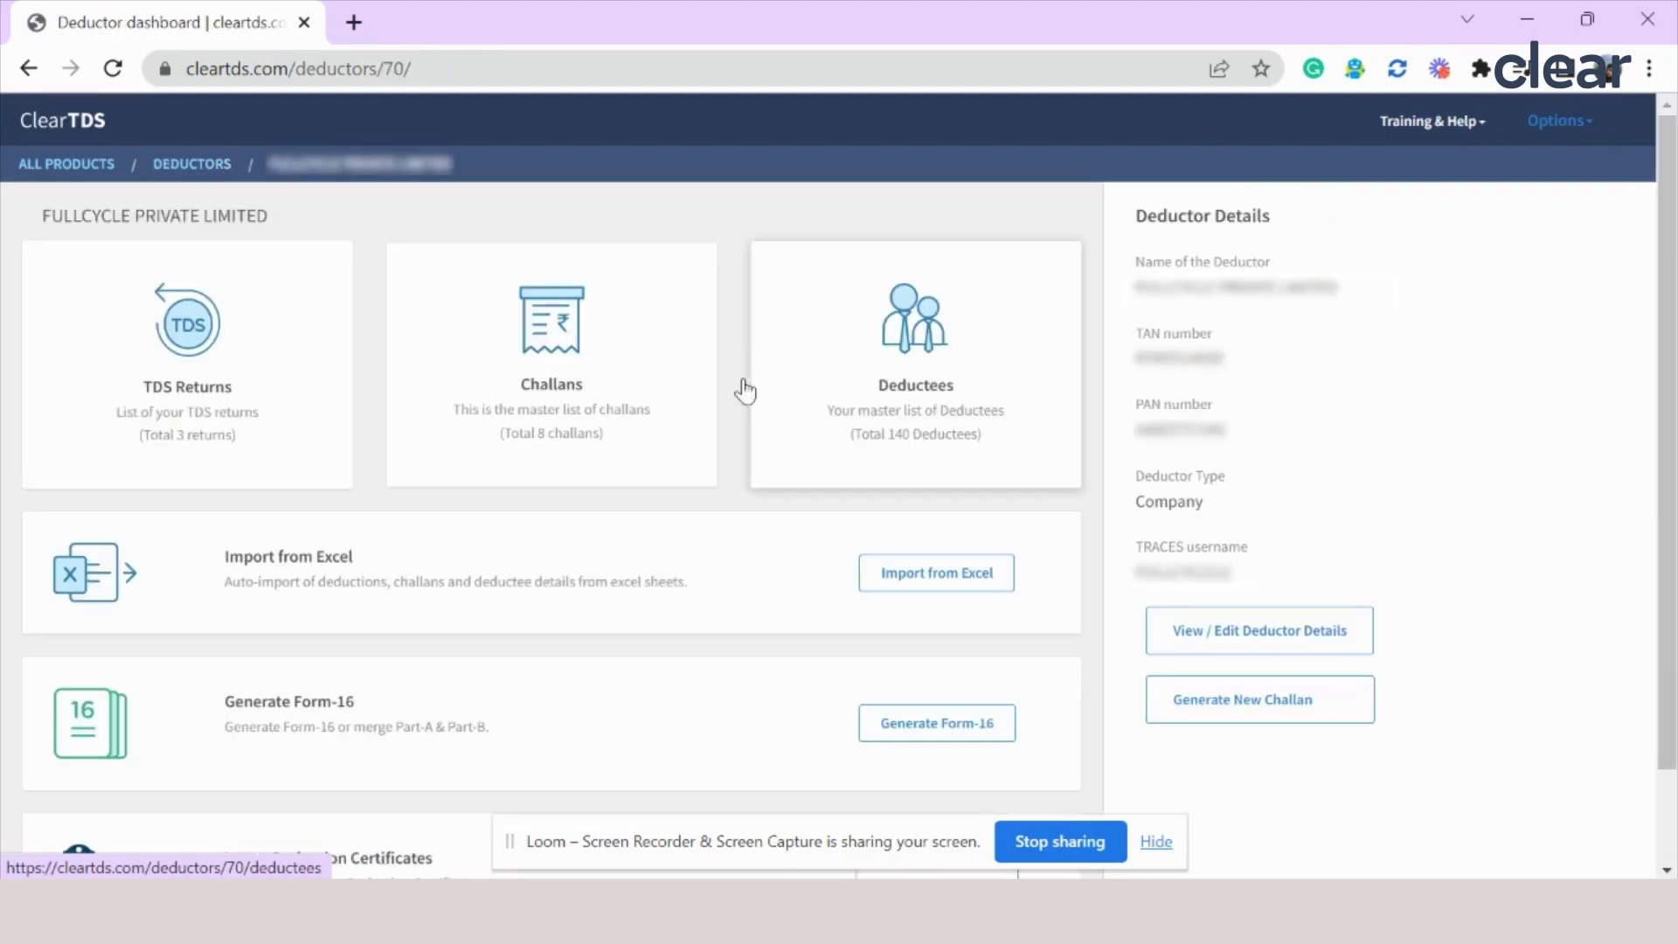
pyautogui.click(266, 450)
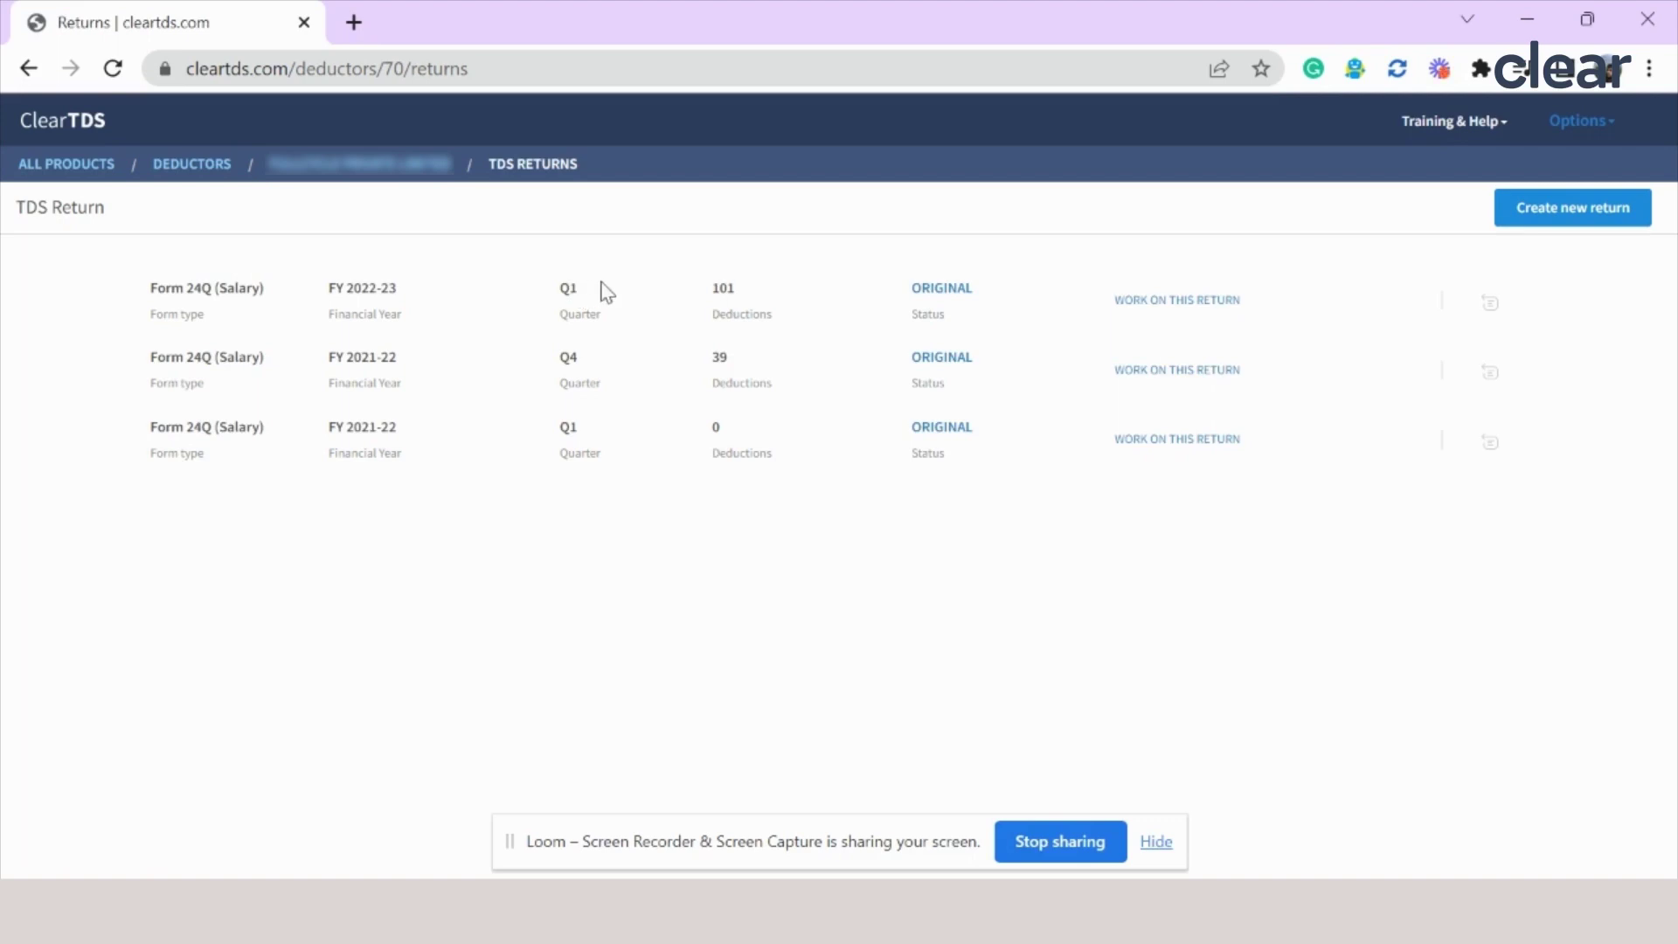
pyautogui.moveTo(603, 288); pyautogui.dragTo(334, 276)
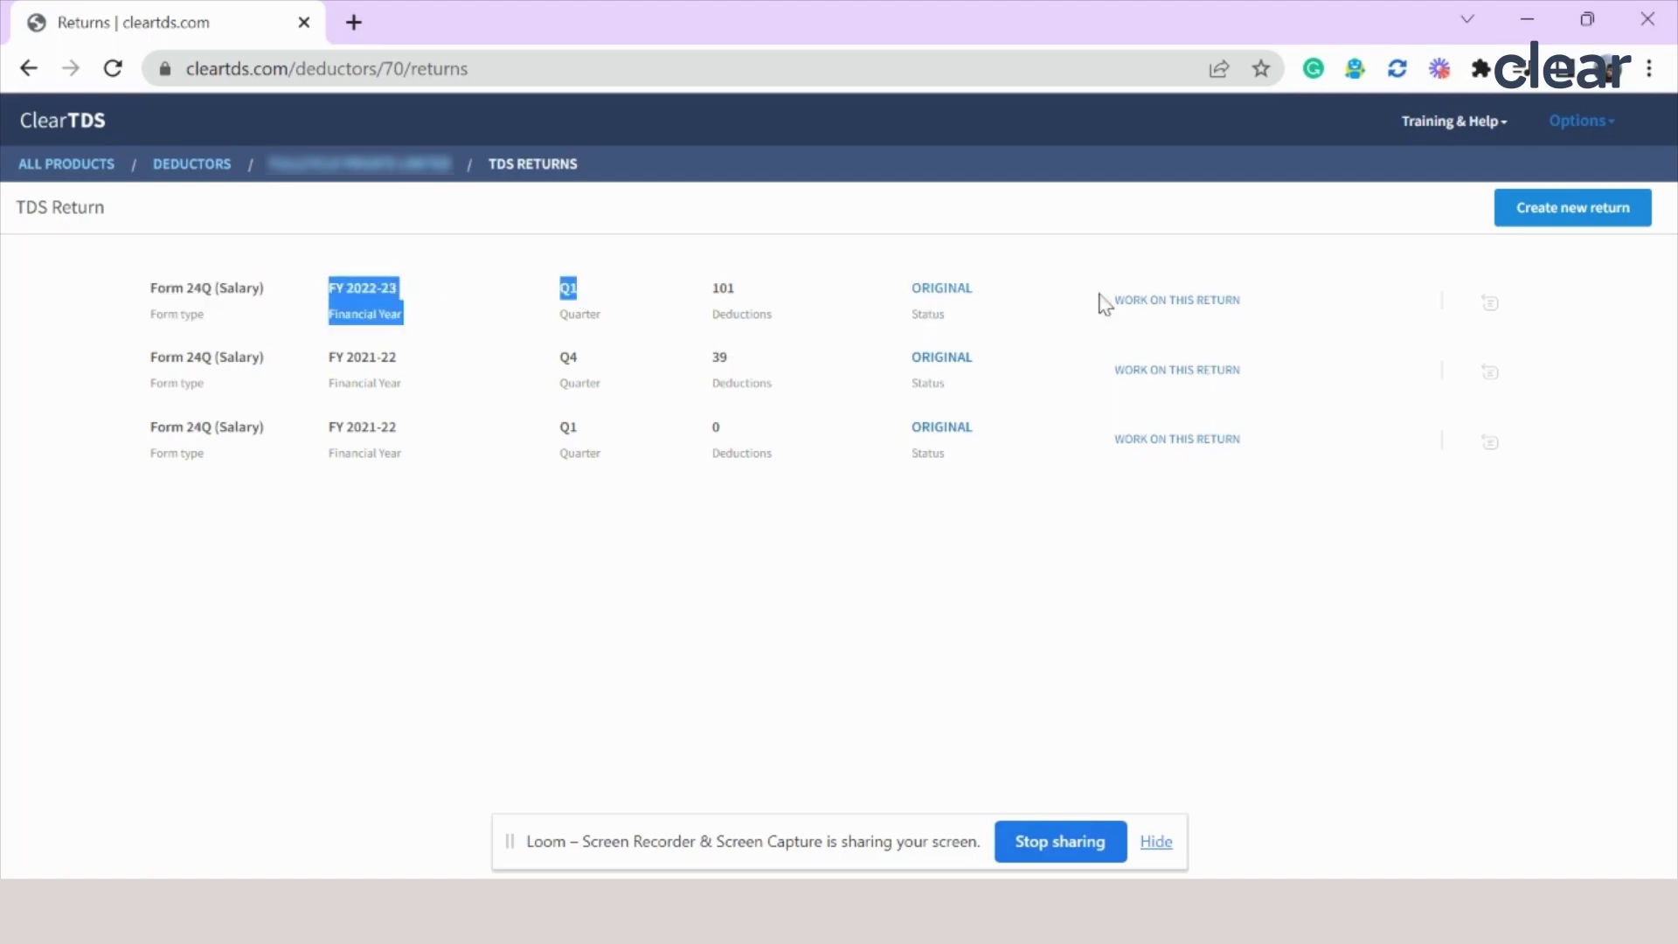
pyautogui.click(1162, 302)
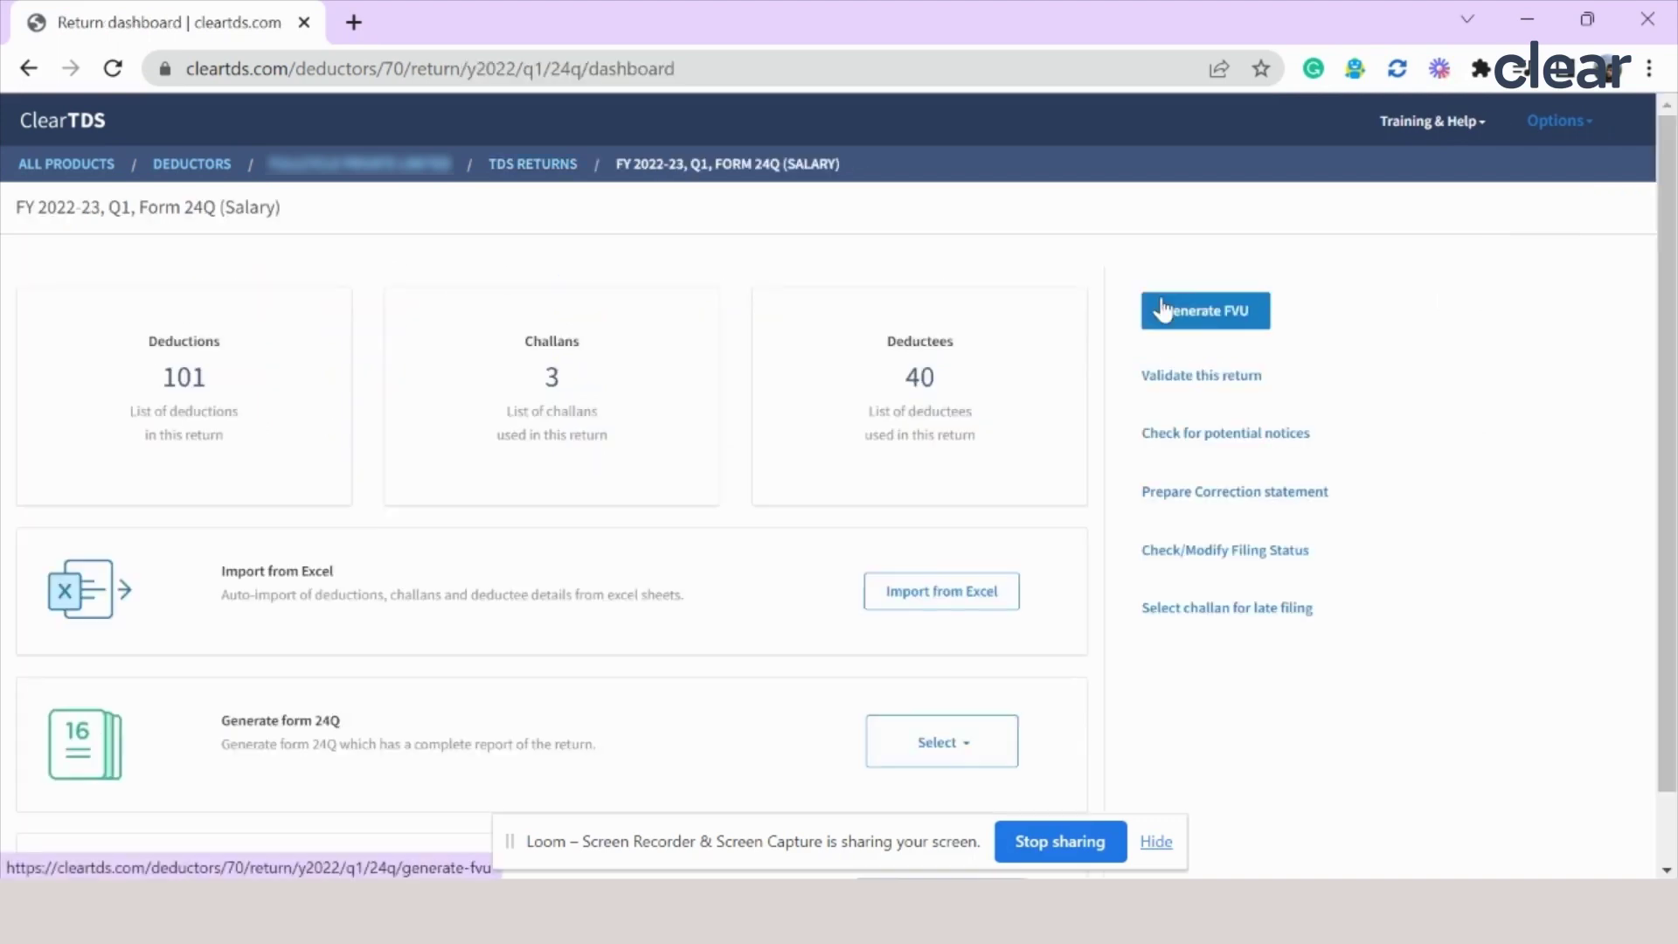
pyautogui.scroll(-1, 656, 381)
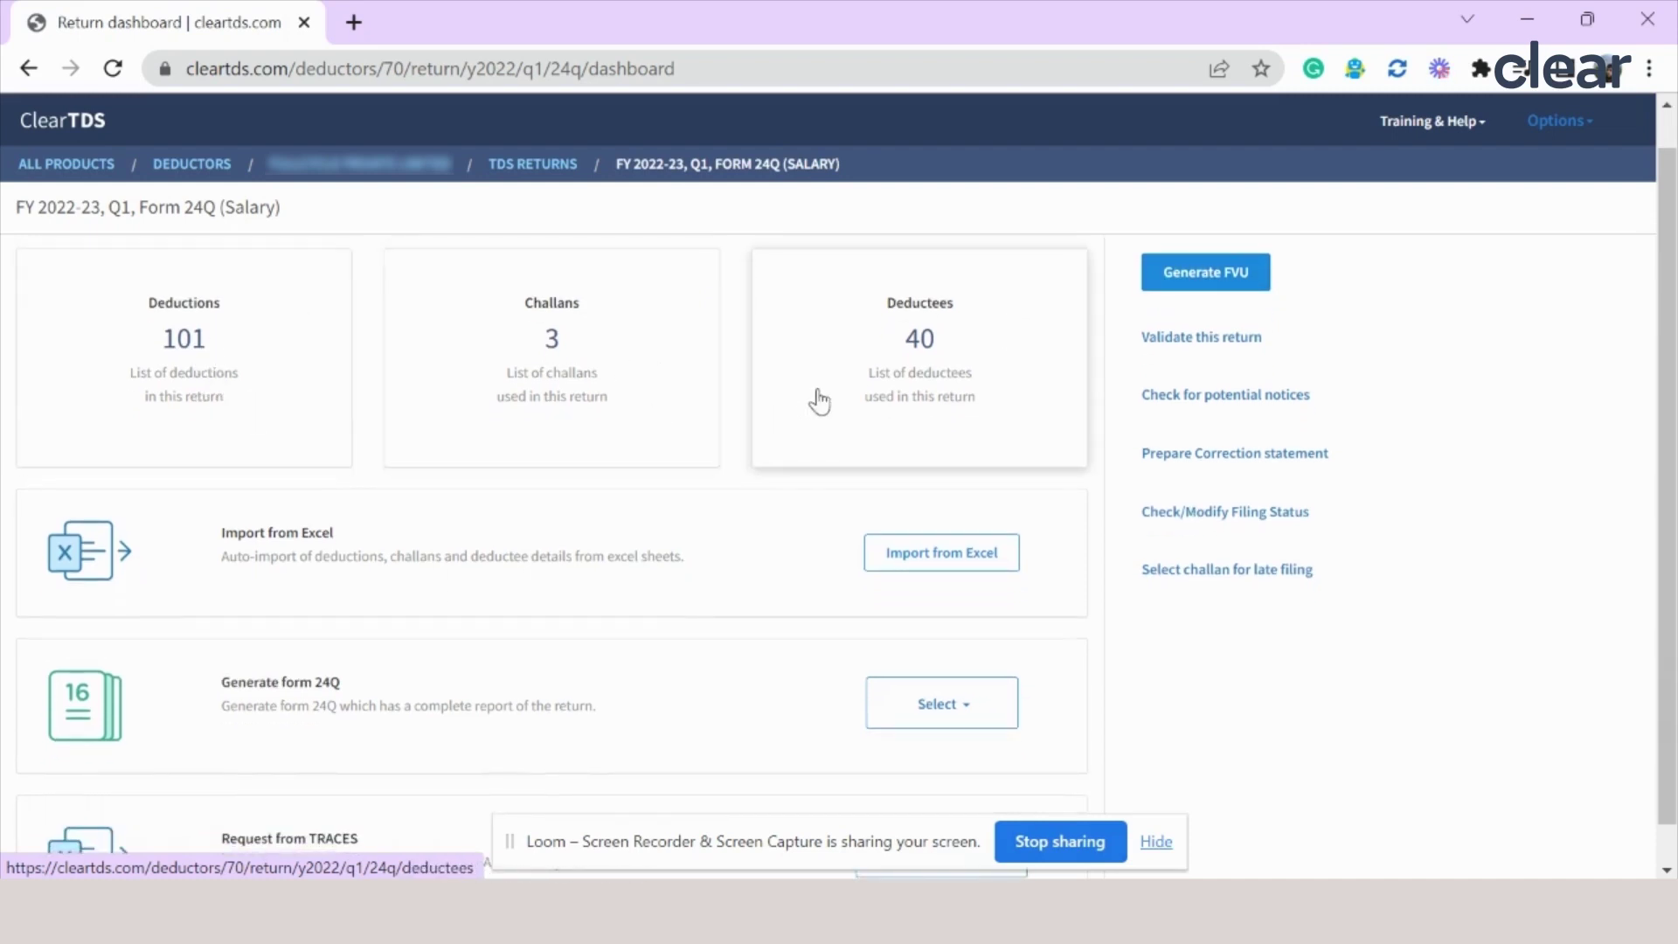
pyautogui.scroll(-1, 819, 400)
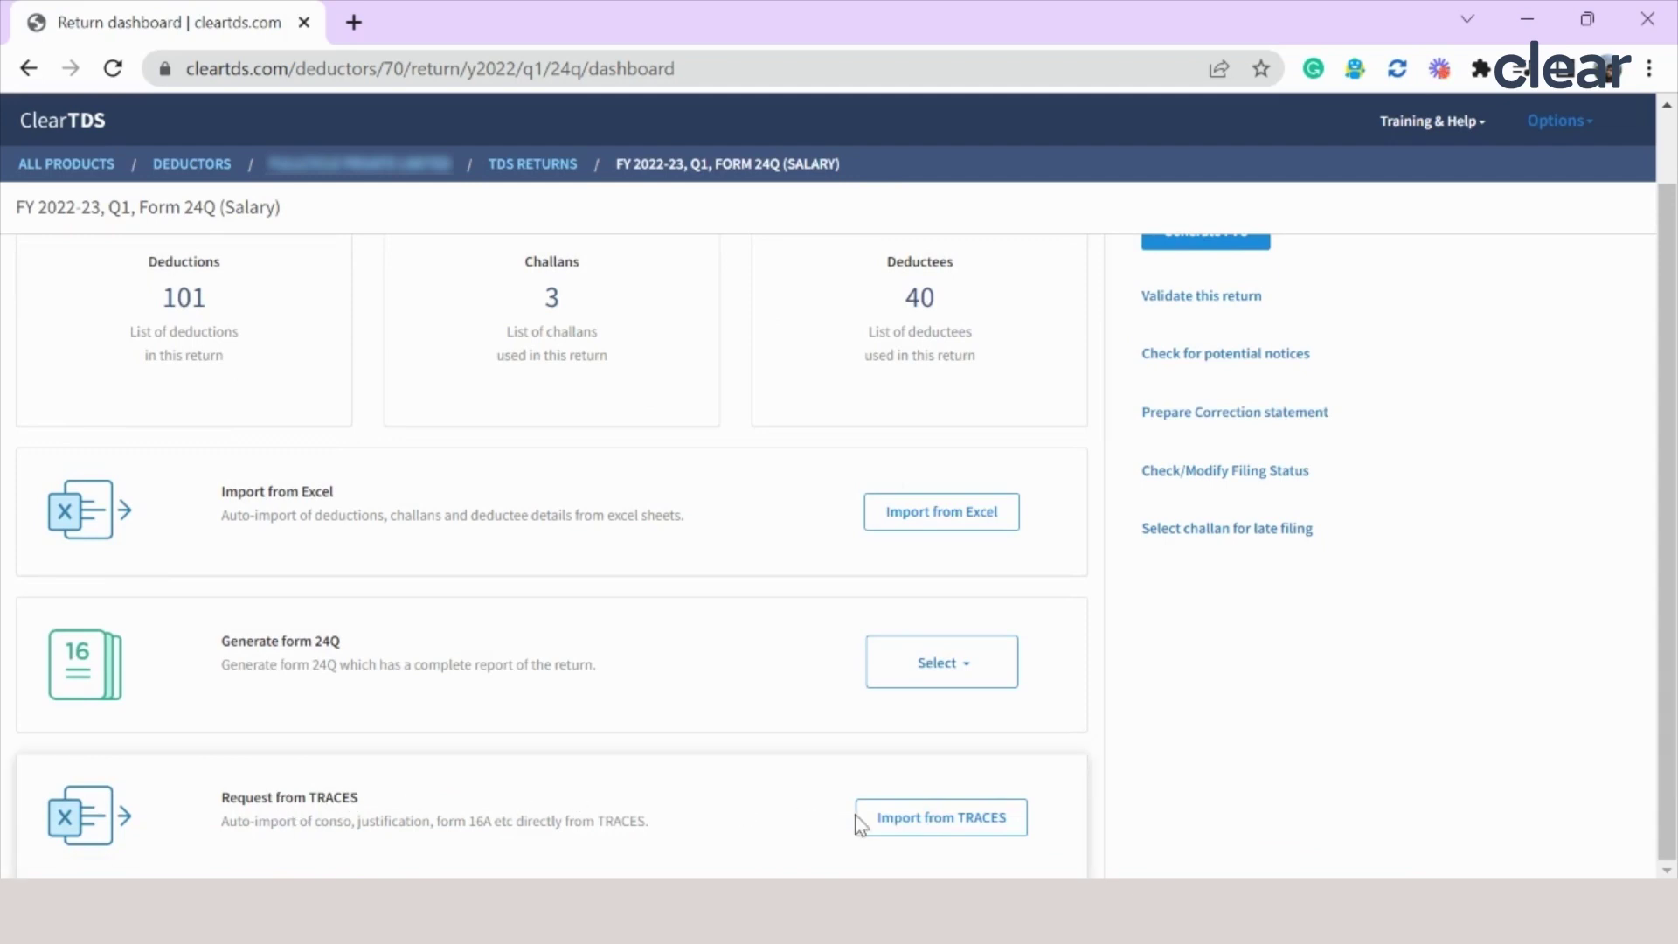
# Step: Open the Import from TRACES form and paste the saved TRACES password from Sticky Notes
pyautogui.click(964, 825)
pyautogui.scroll(-2, 965, 822)
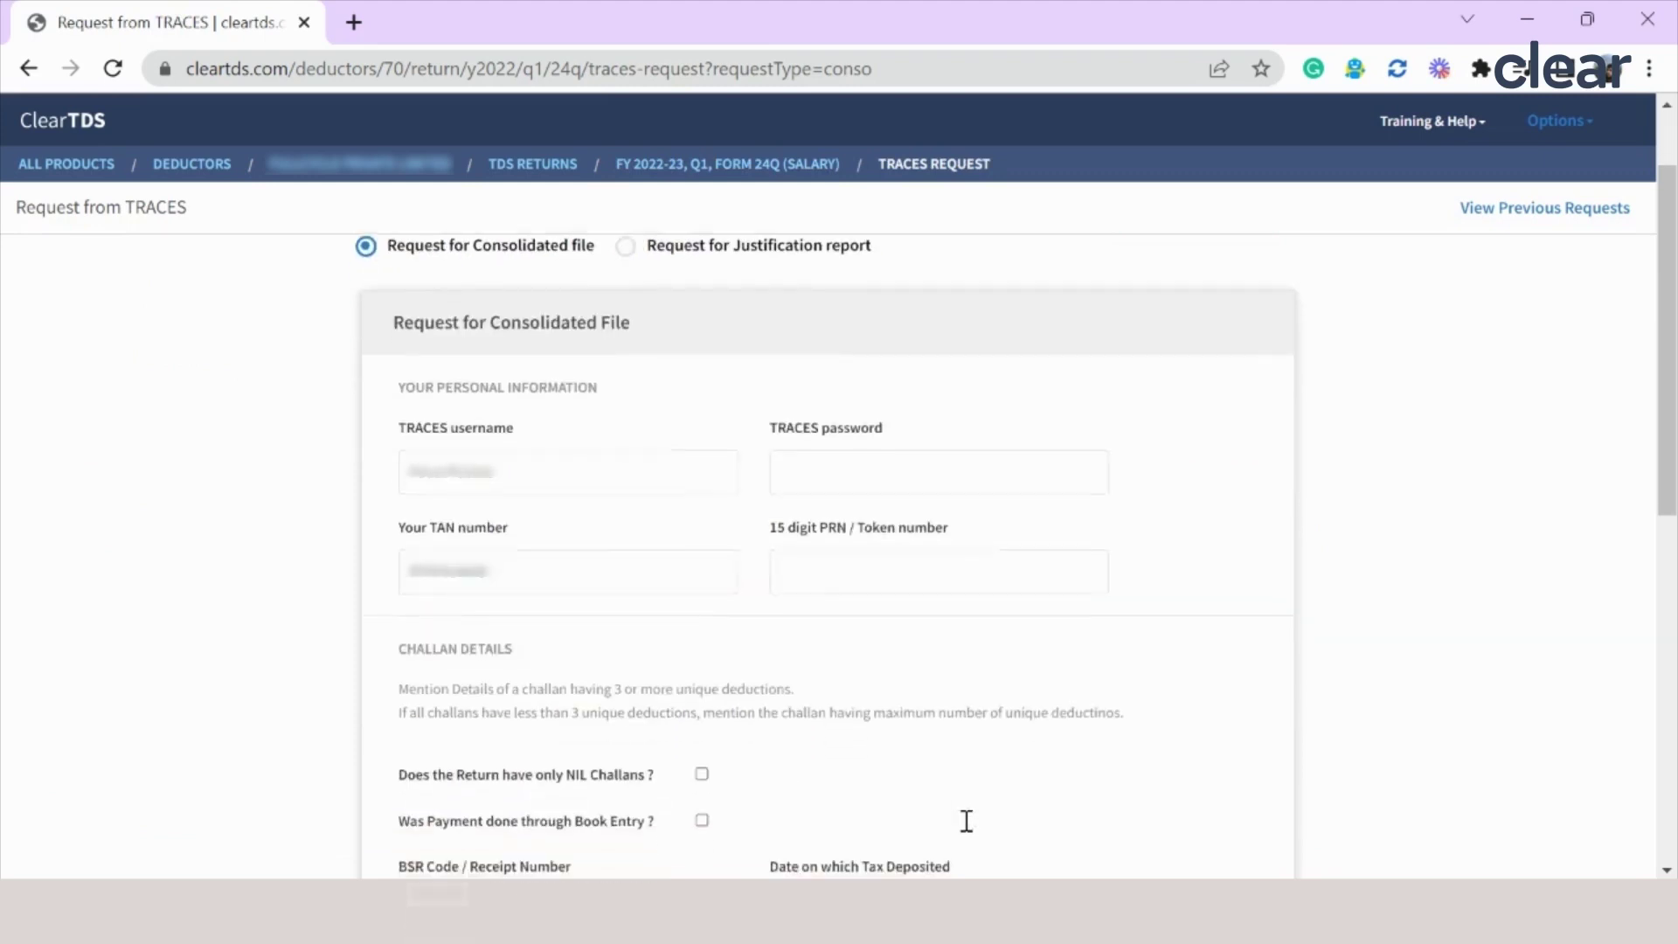
pyautogui.scroll(-3, 969, 825)
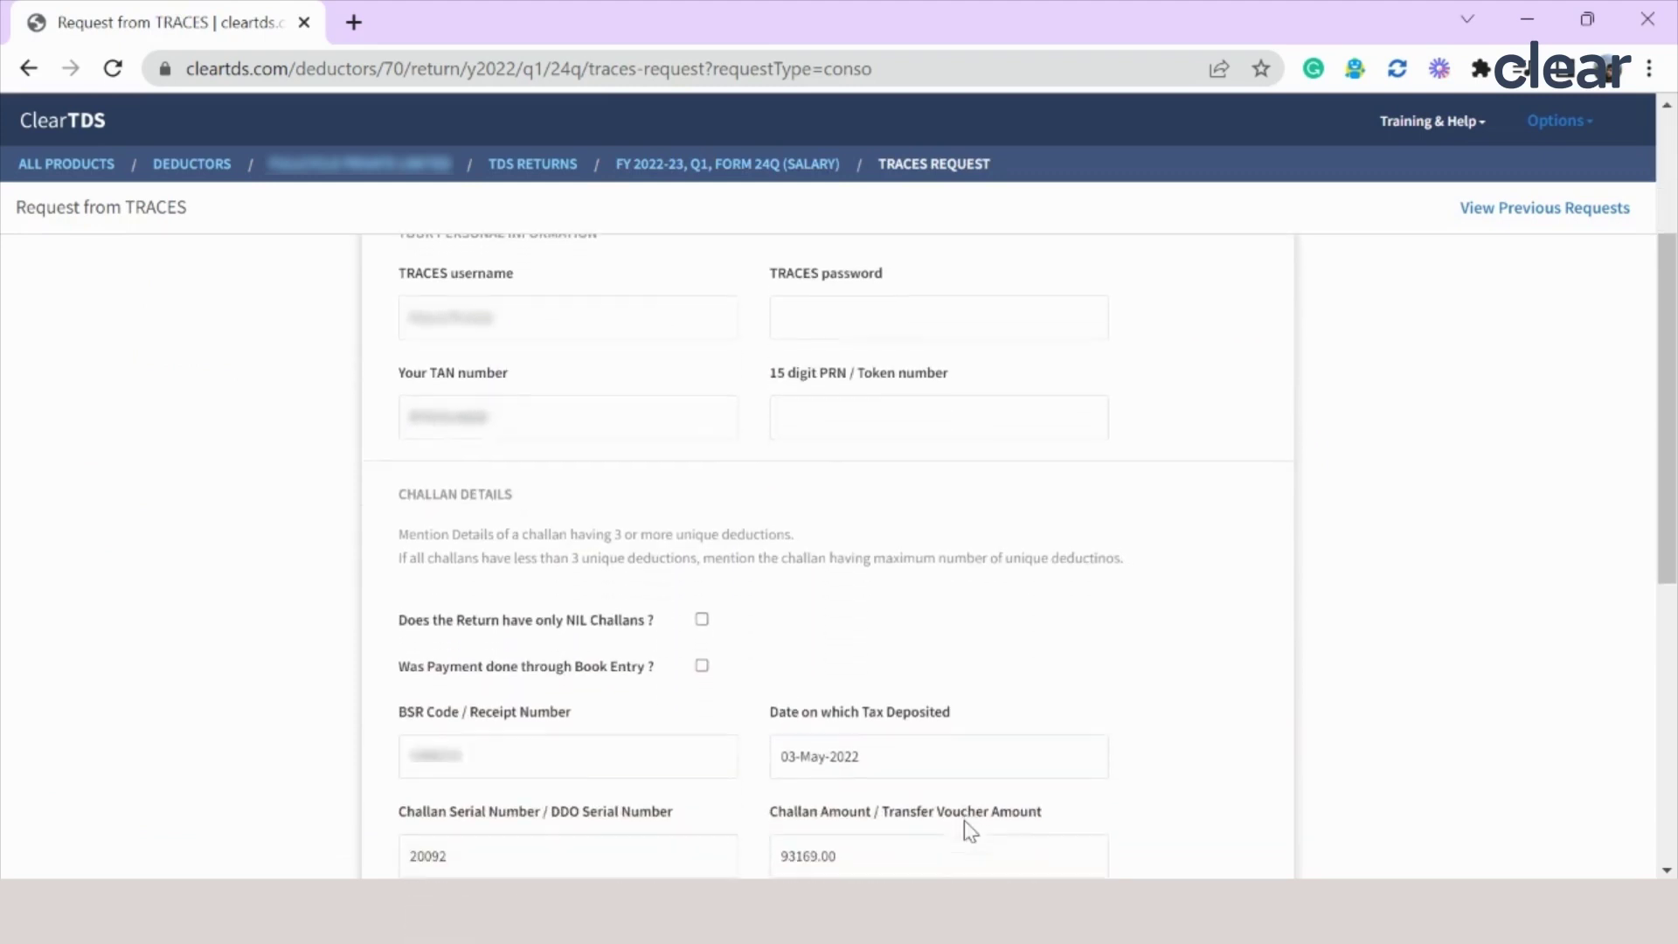
pyautogui.scroll(-5, 966, 821)
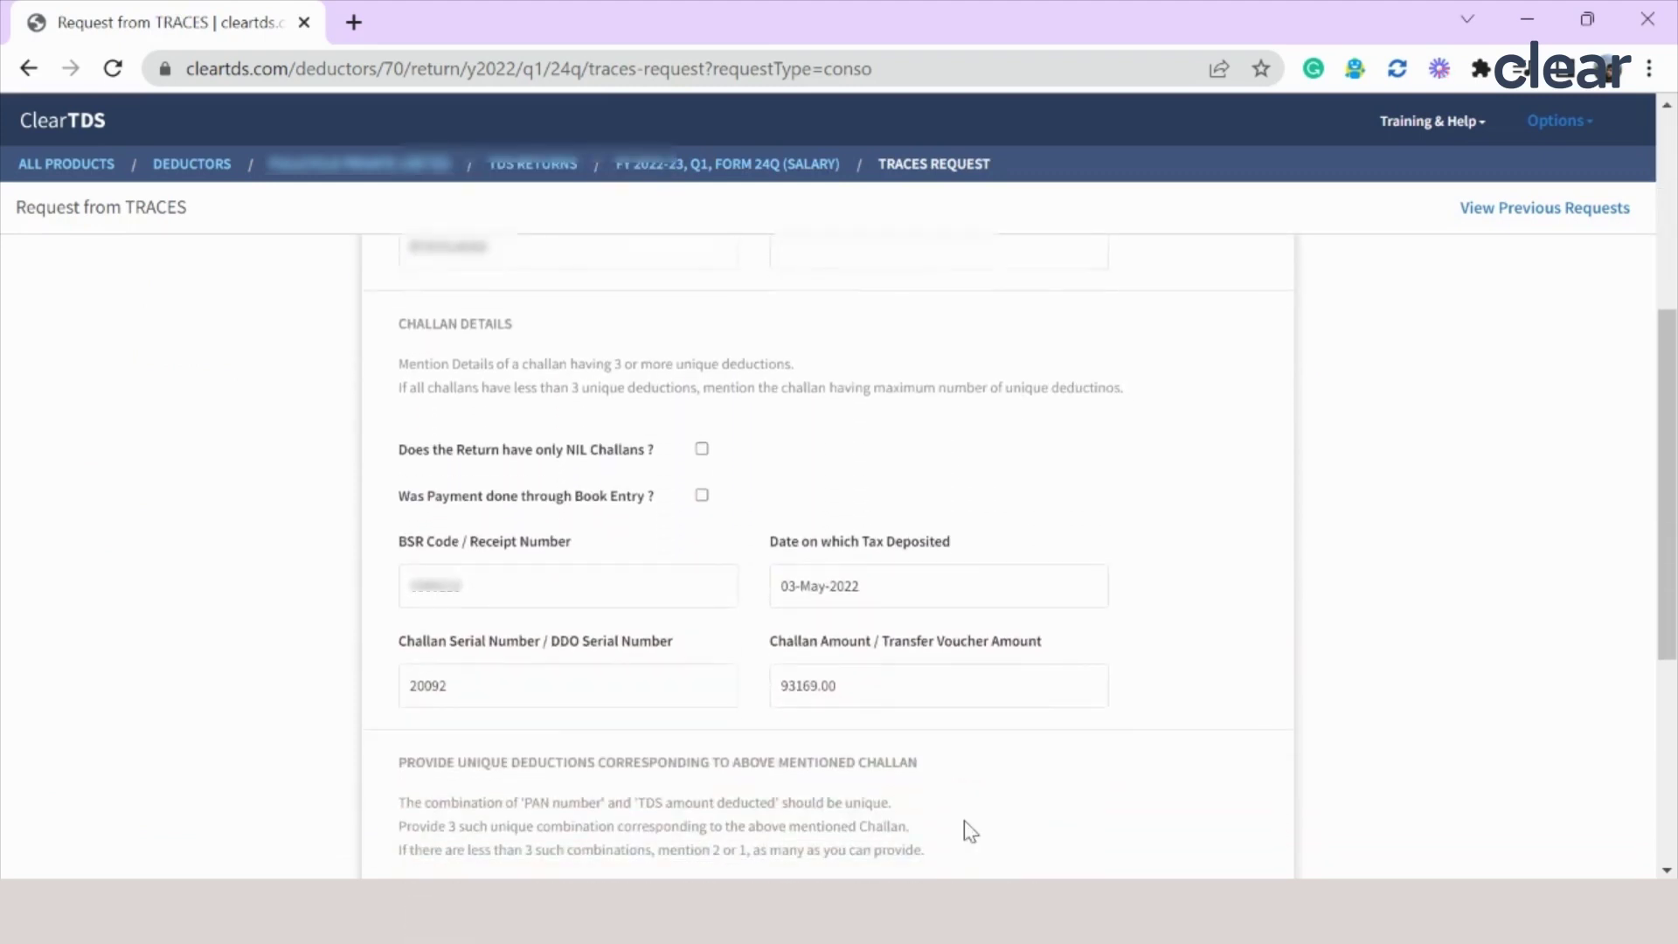
pyautogui.scroll(10, 963, 825)
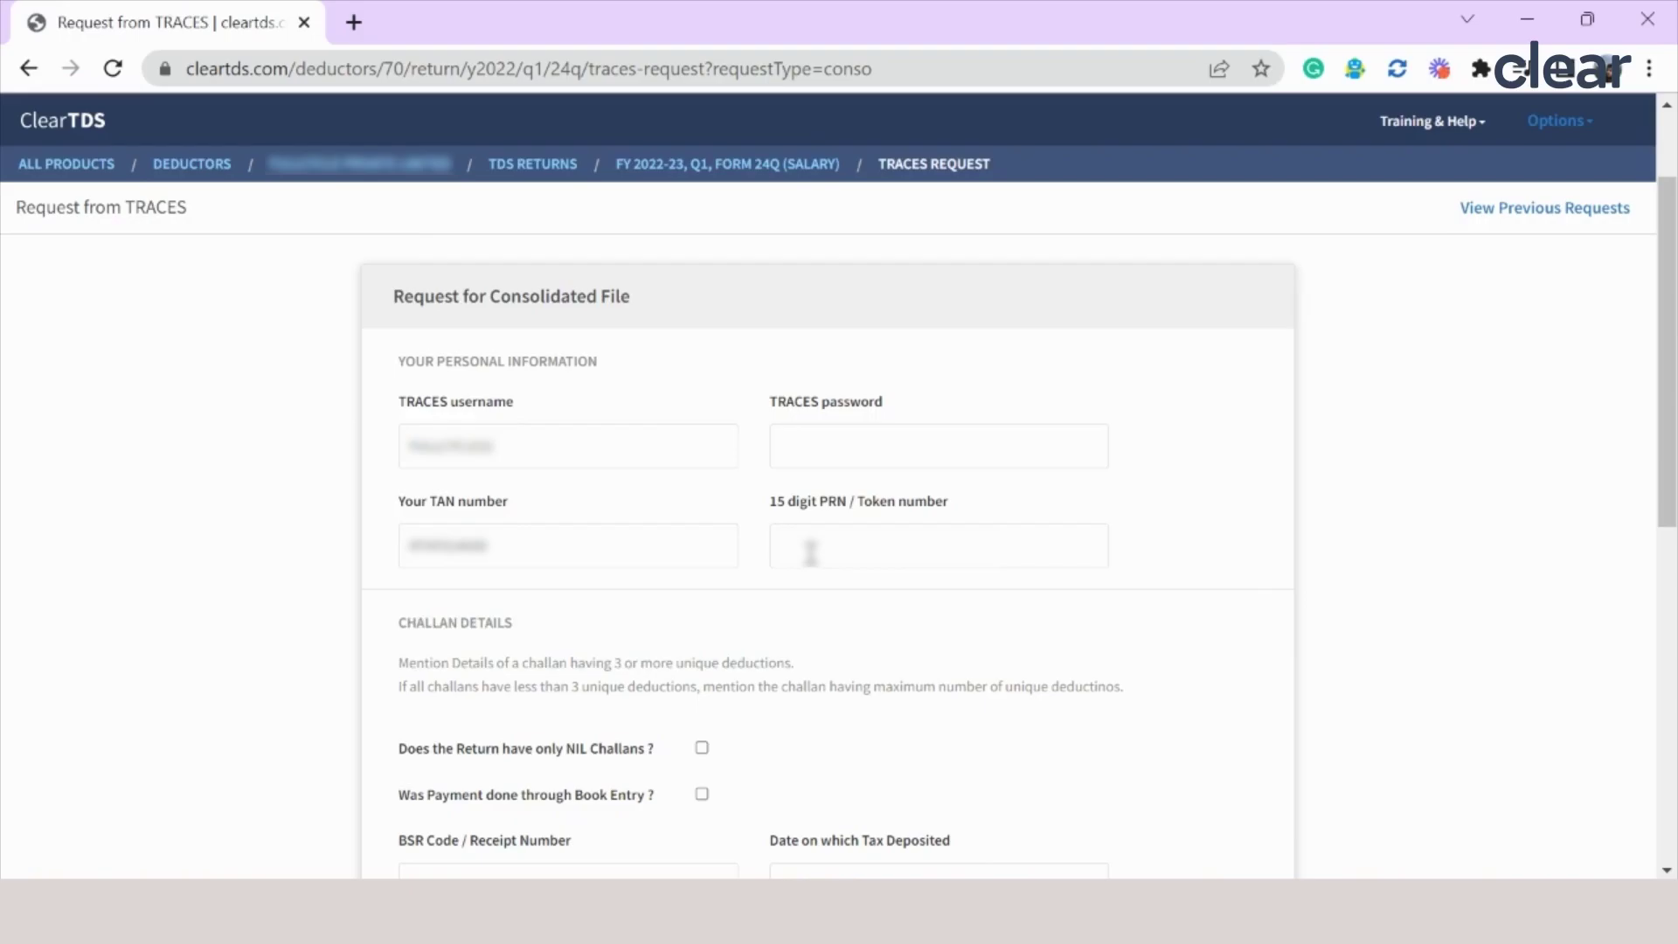
pyautogui.hotkey('alt', 'Tab')
pyautogui.hotkey('alt', 'Tab')
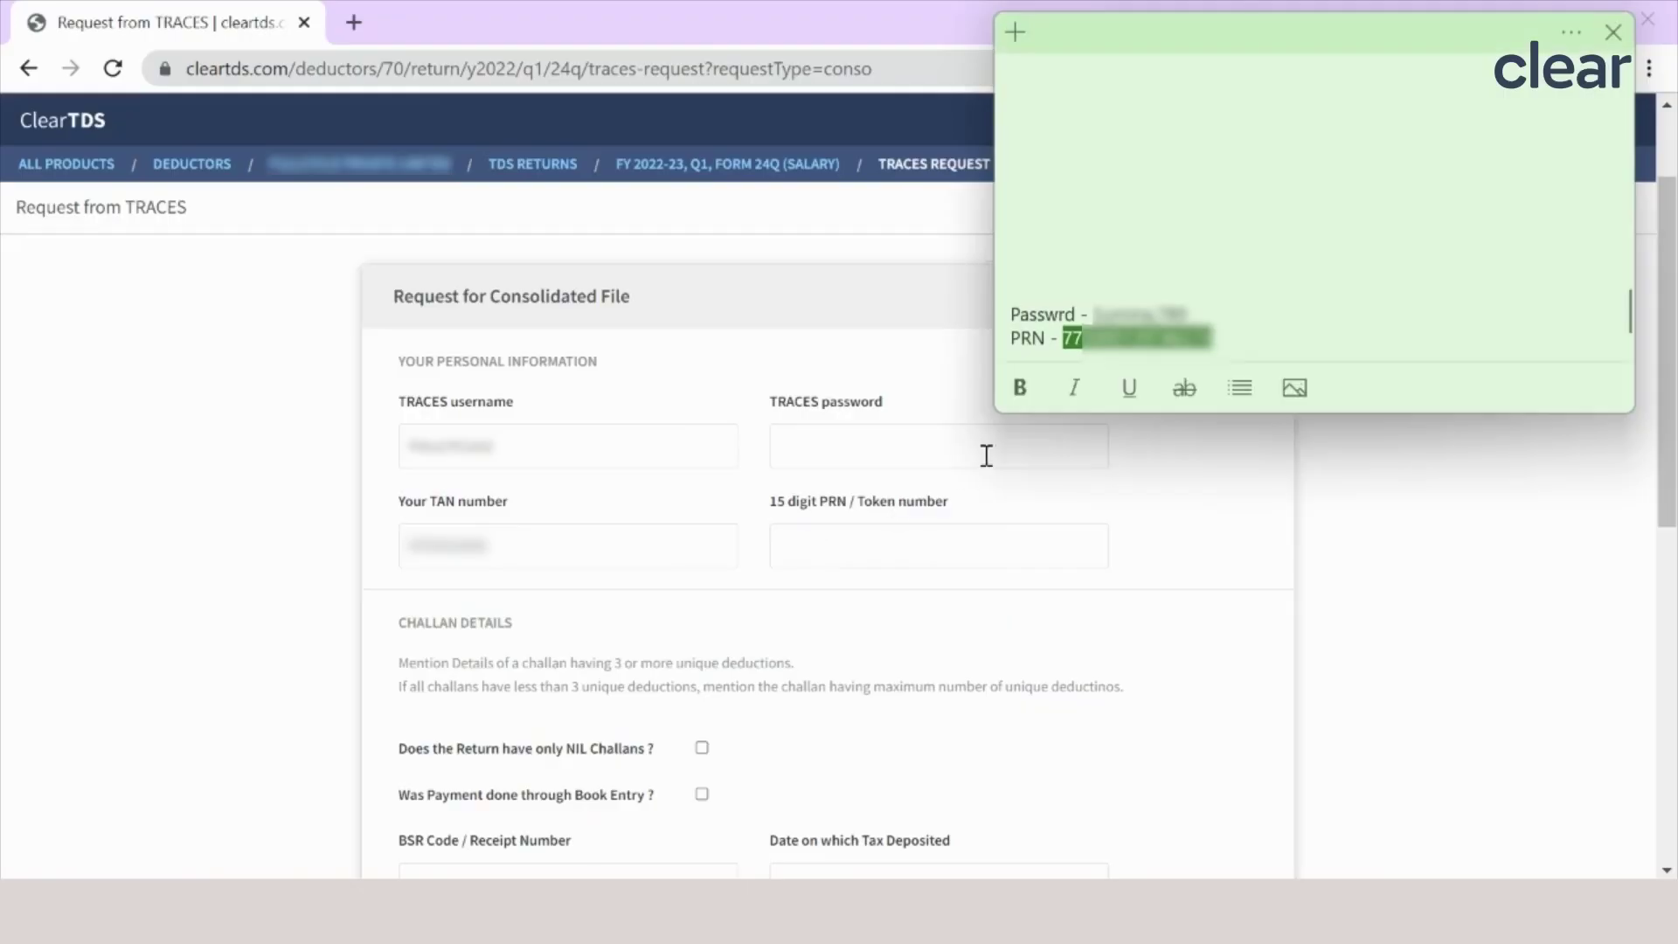
pyautogui.moveTo(1188, 313); pyautogui.dragTo(1090, 312)
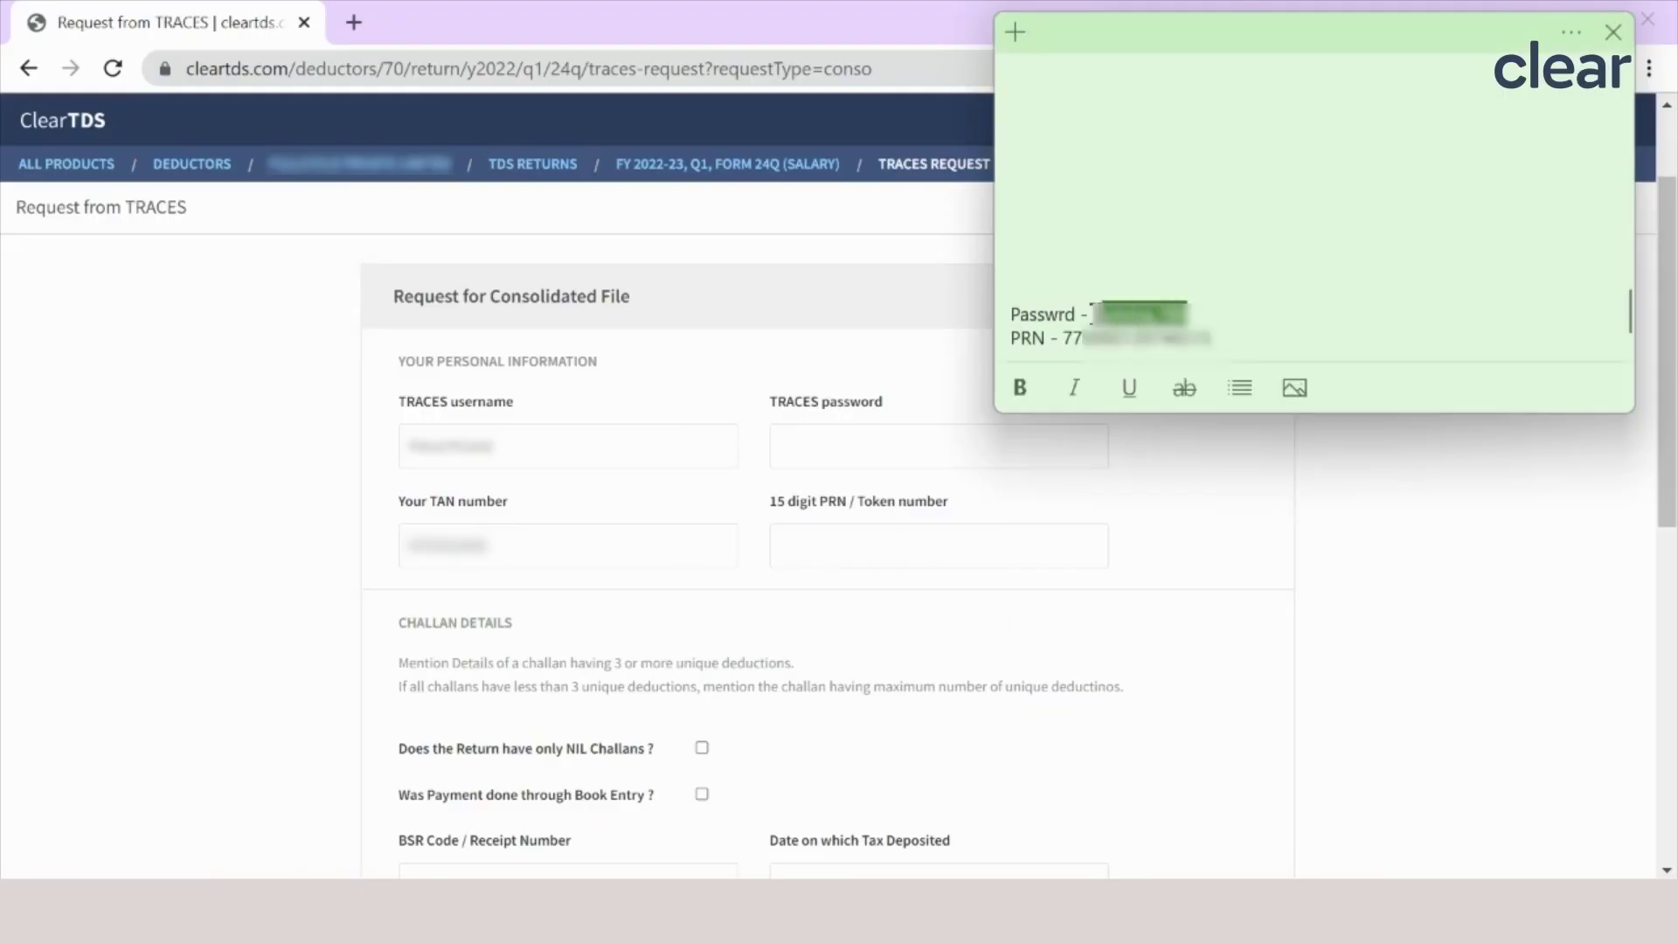
pyautogui.hotkey('ctrl', 'c')
pyautogui.click(835, 443)
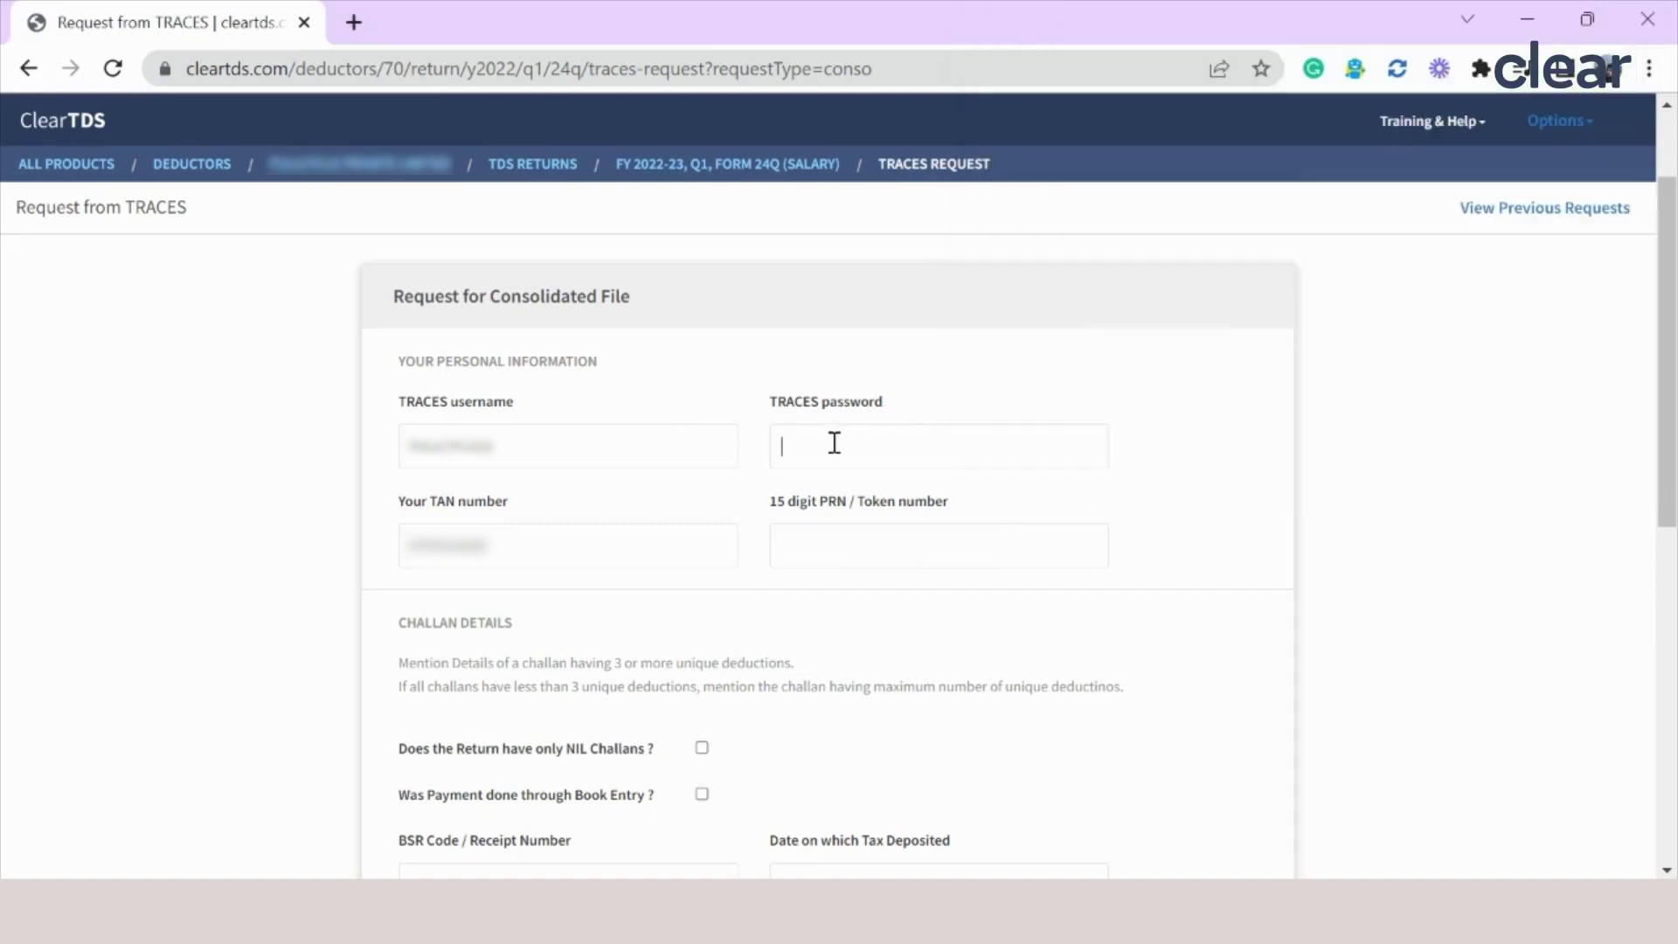
pyautogui.hotkey('ctrl', 'v')
# Step: Paste the saved 15-digit PRN and submit the consolidated-file request
pyautogui.hotkey('alt', 'Tab')
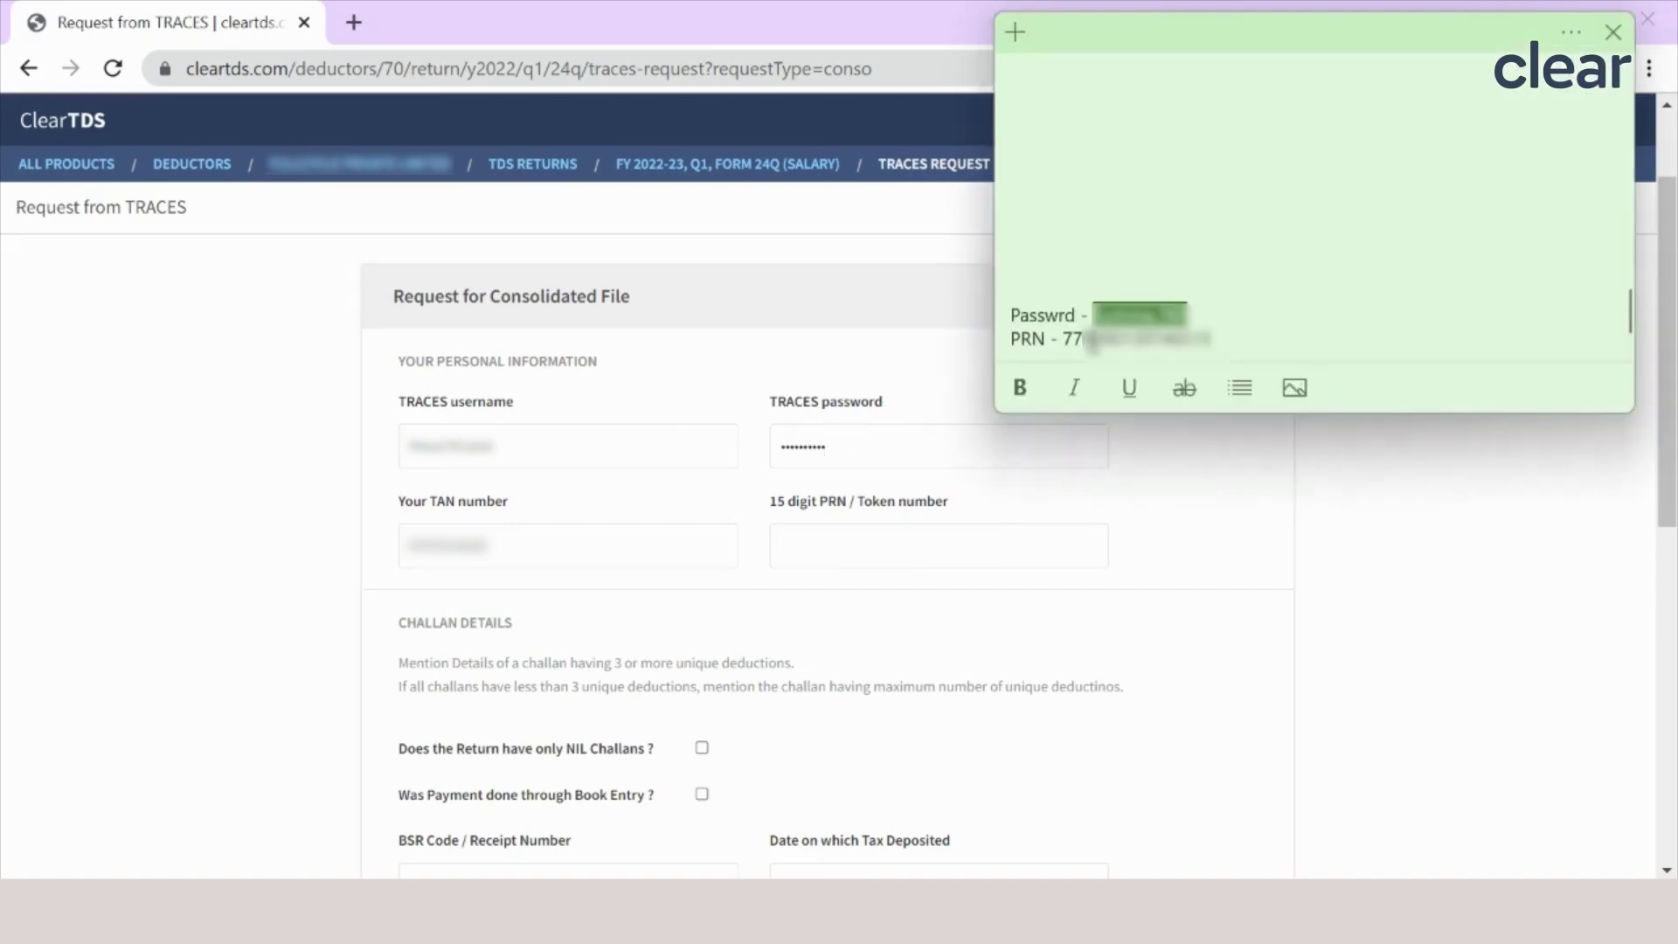
pyautogui.moveTo(1210, 338); pyautogui.dragTo(1062, 338)
pyautogui.hotkey('ctrl', 'c')
pyautogui.click(854, 544)
pyautogui.hotkey('ctrl', 'v')
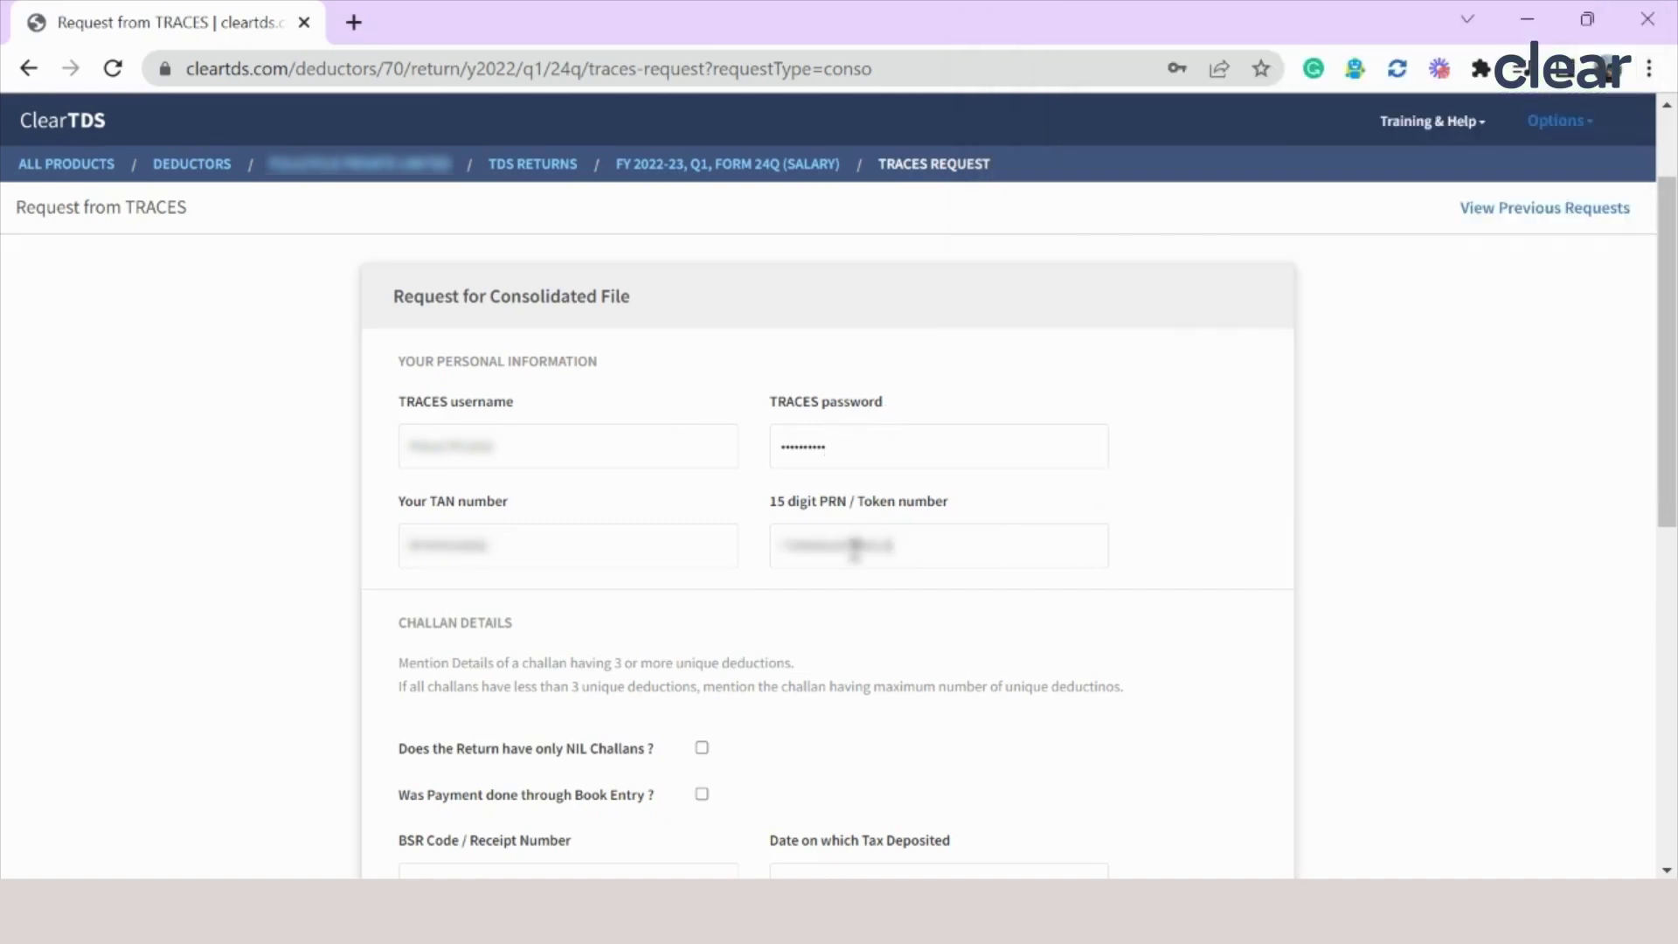
pyautogui.scroll(-10, 854, 549)
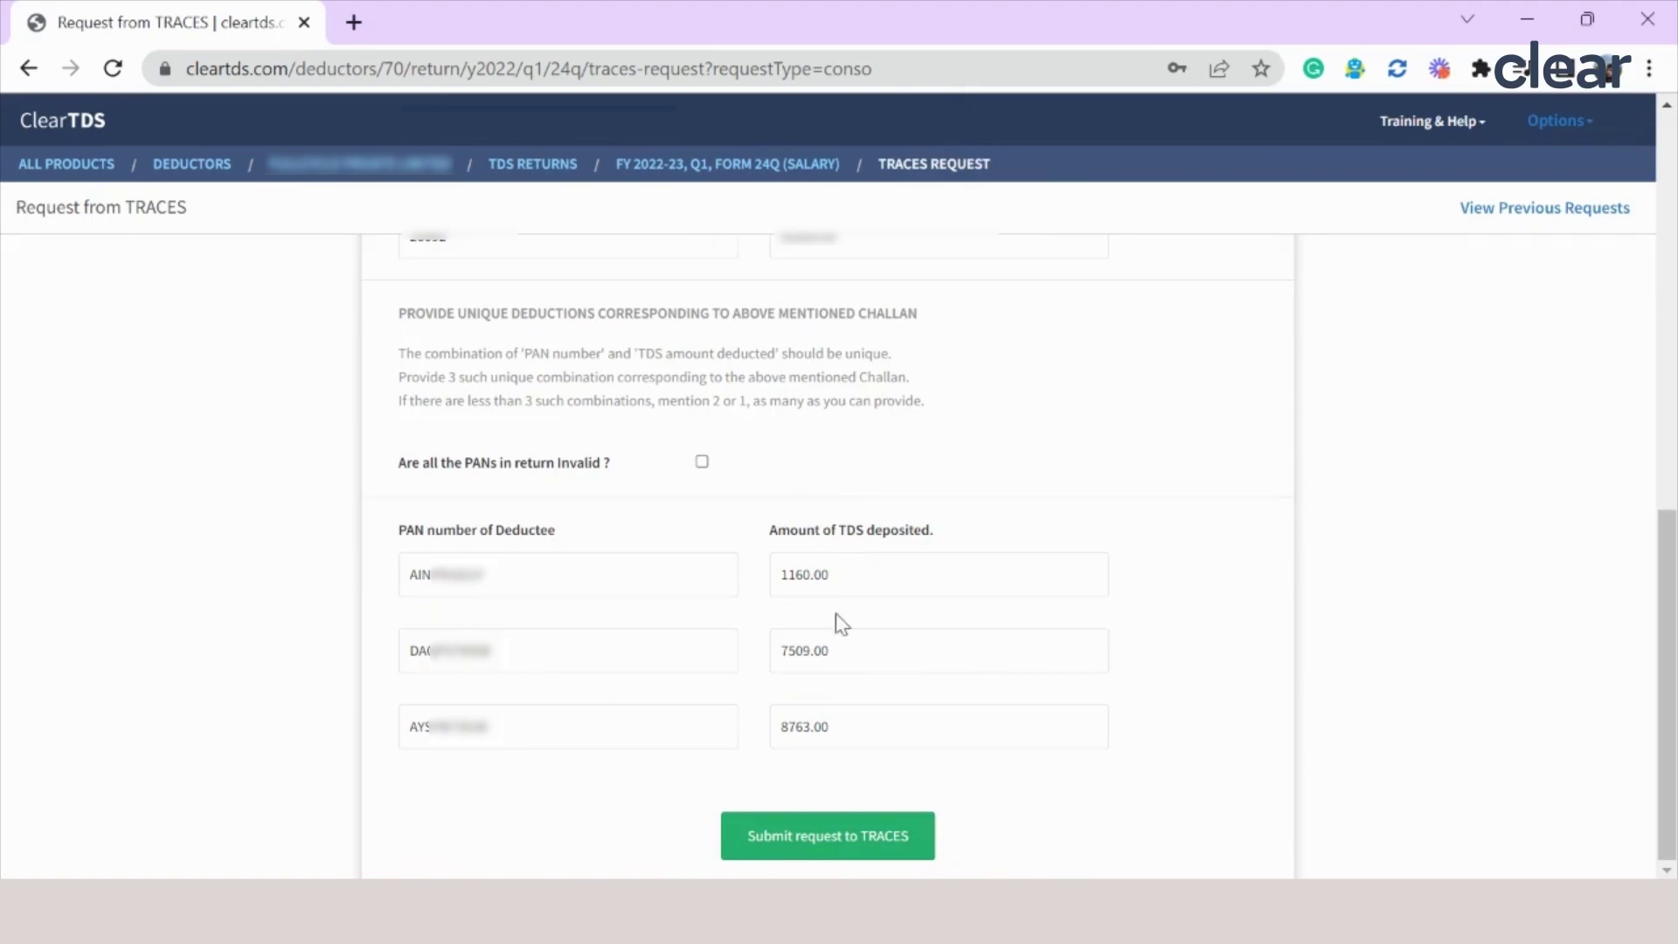
pyautogui.click(772, 847)
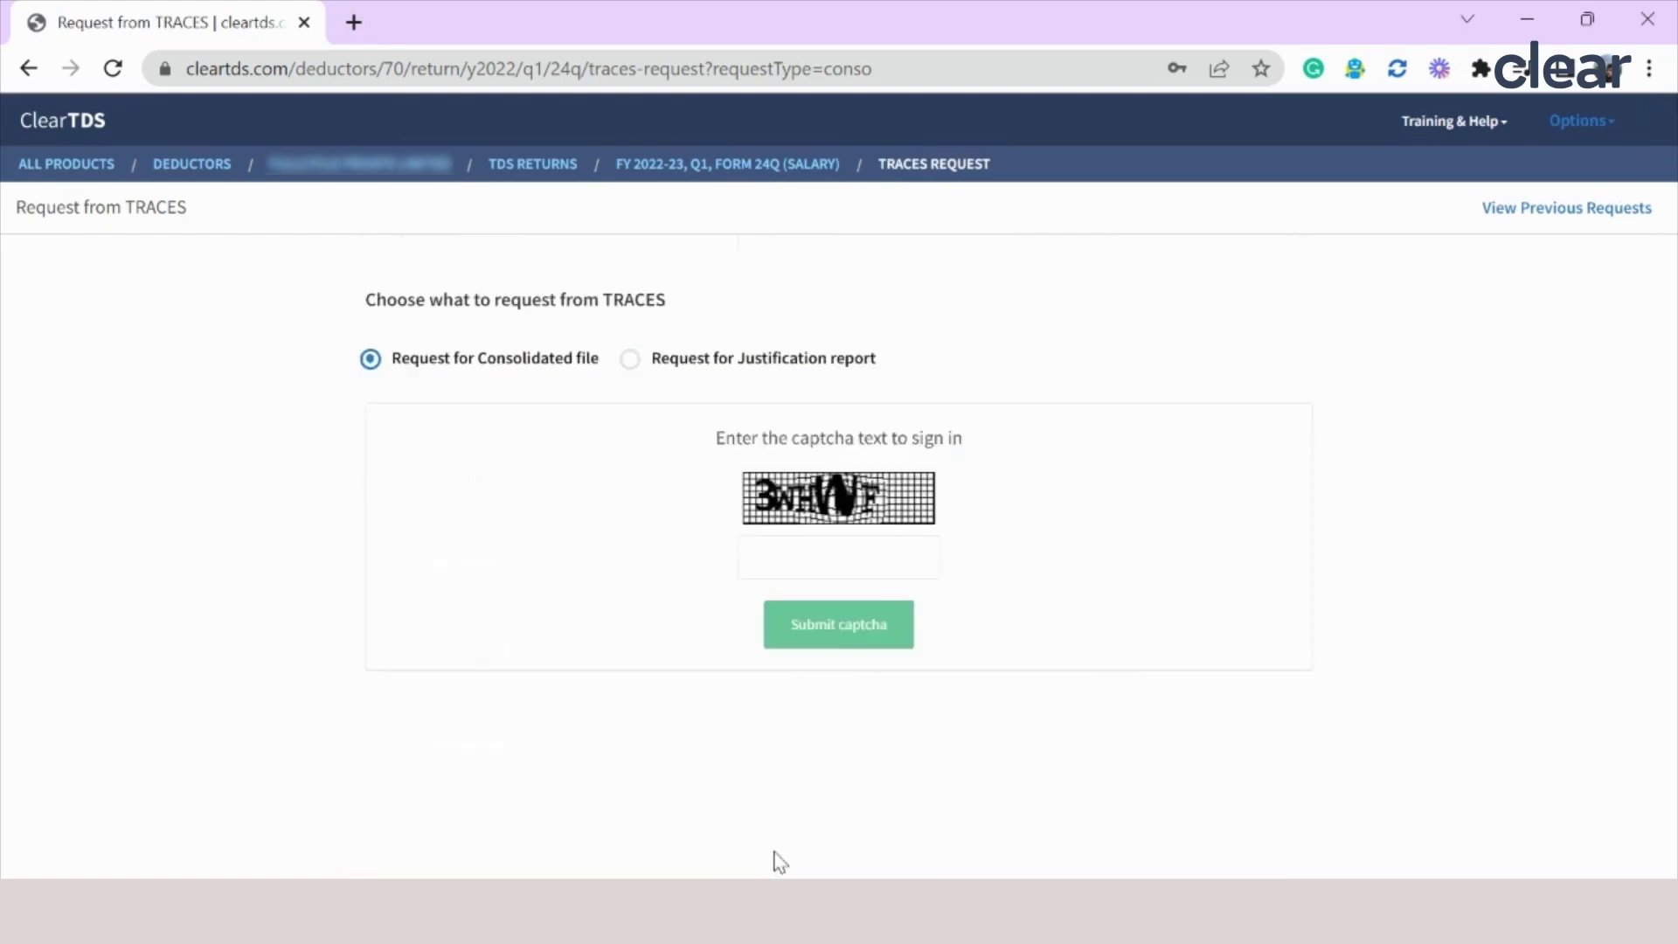
# Step: Enter the captcha text '3WHWF' and submit it to sign in to TRACES
pyautogui.click(817, 543)
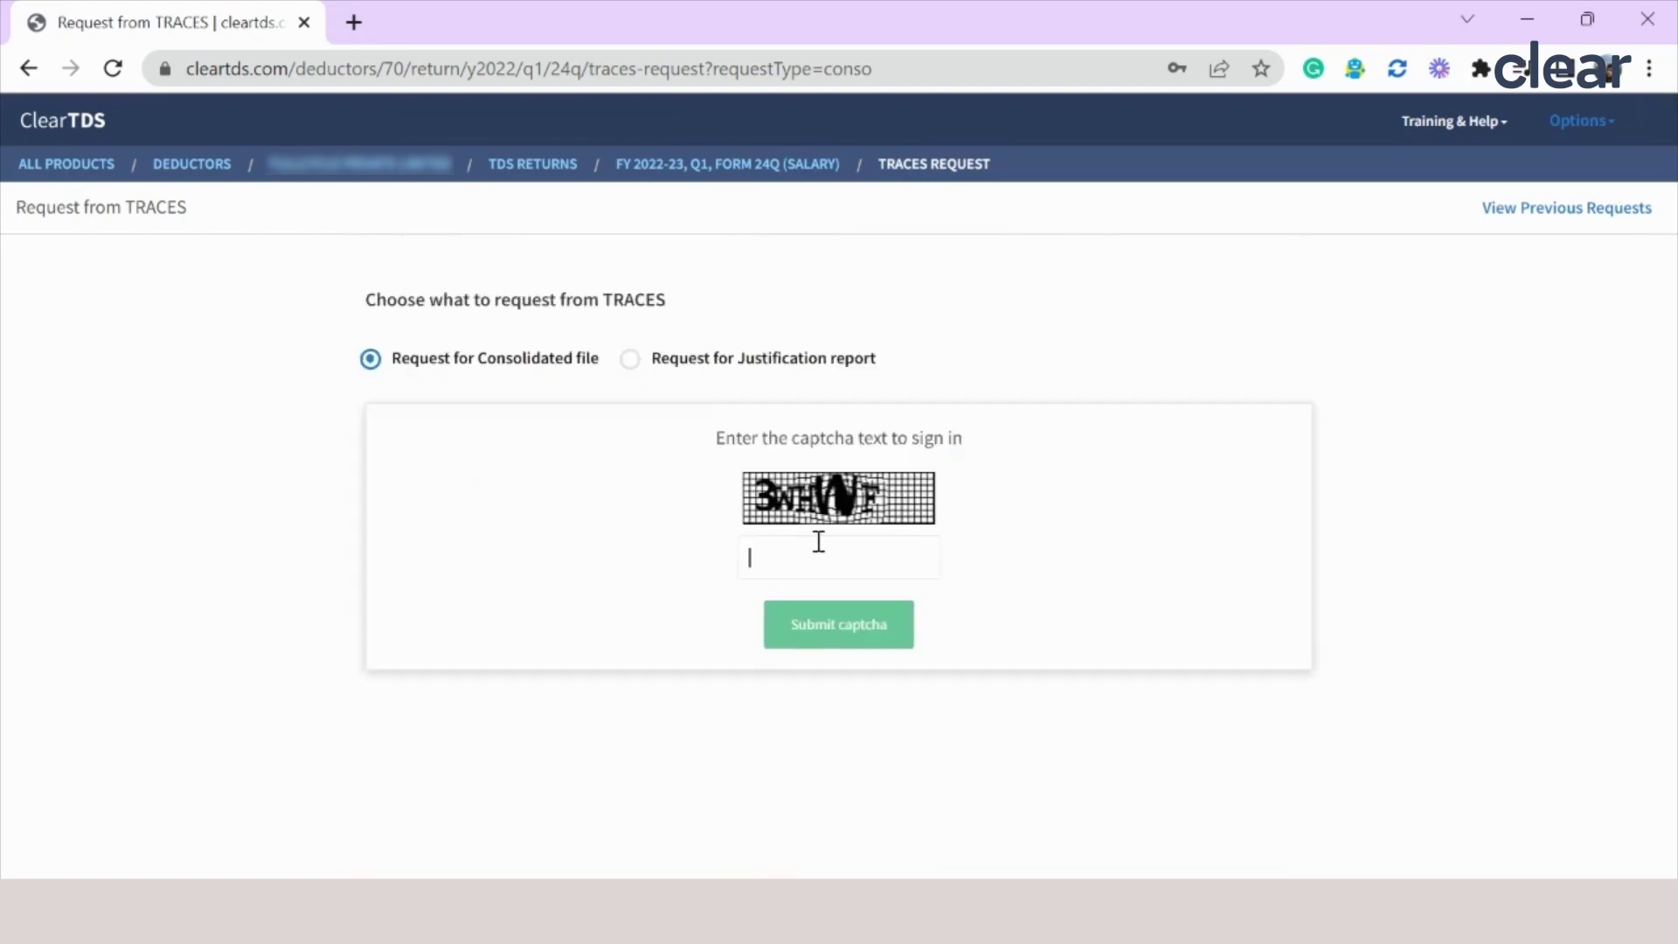
pyautogui.write('3WHW')
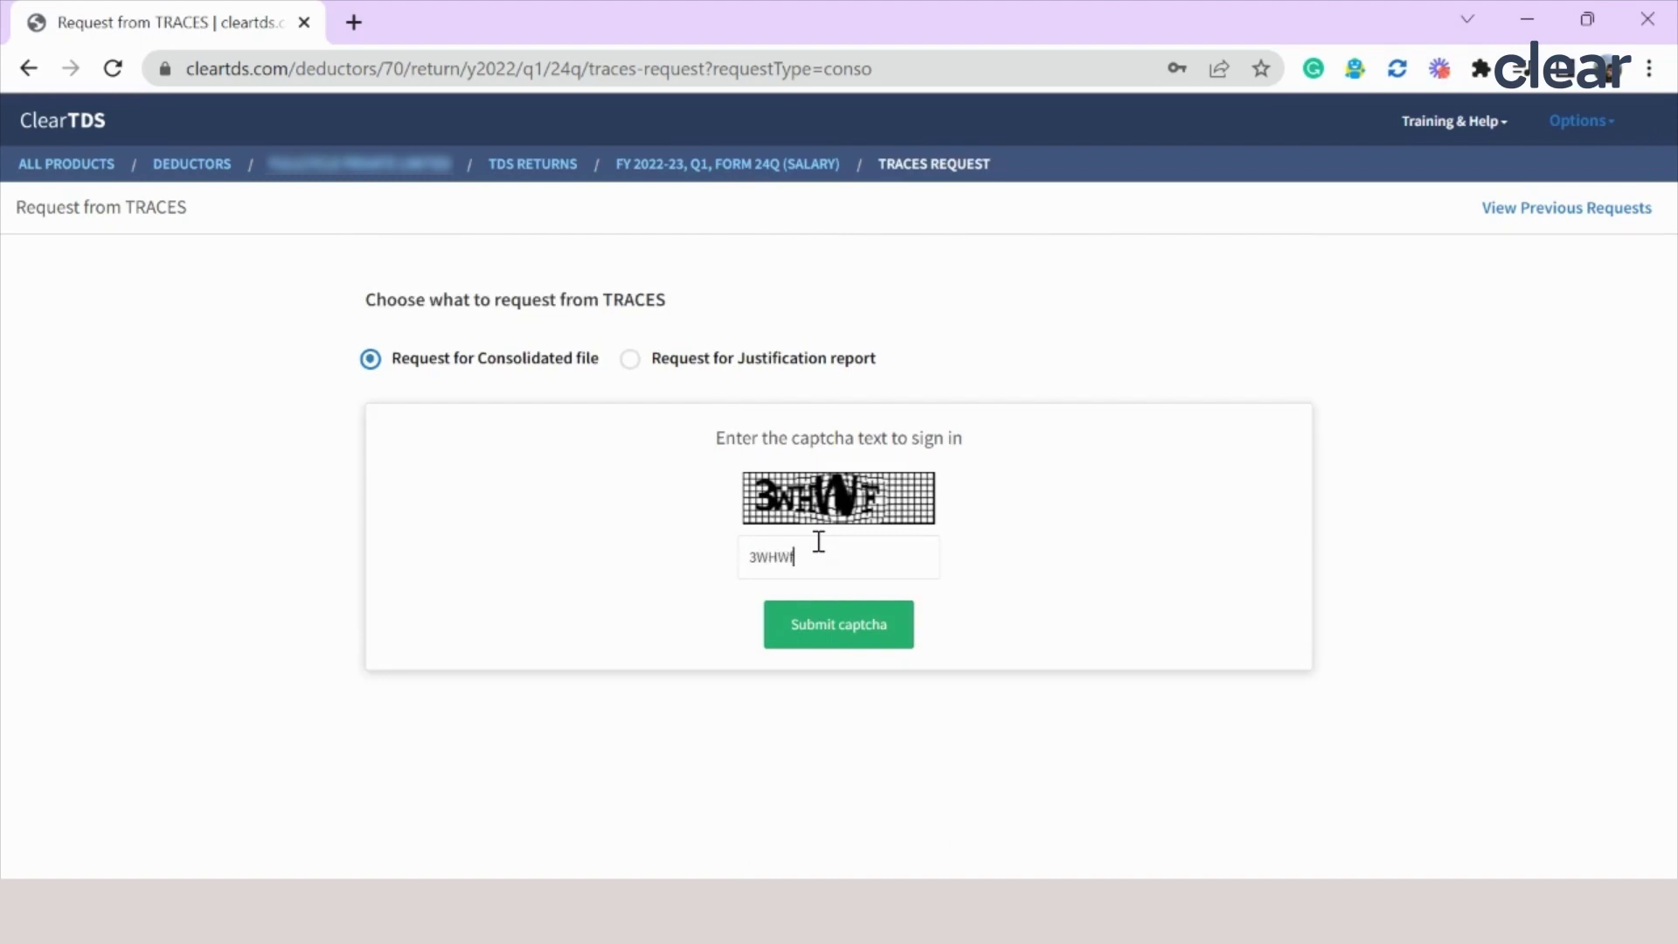
pyautogui.write('F')
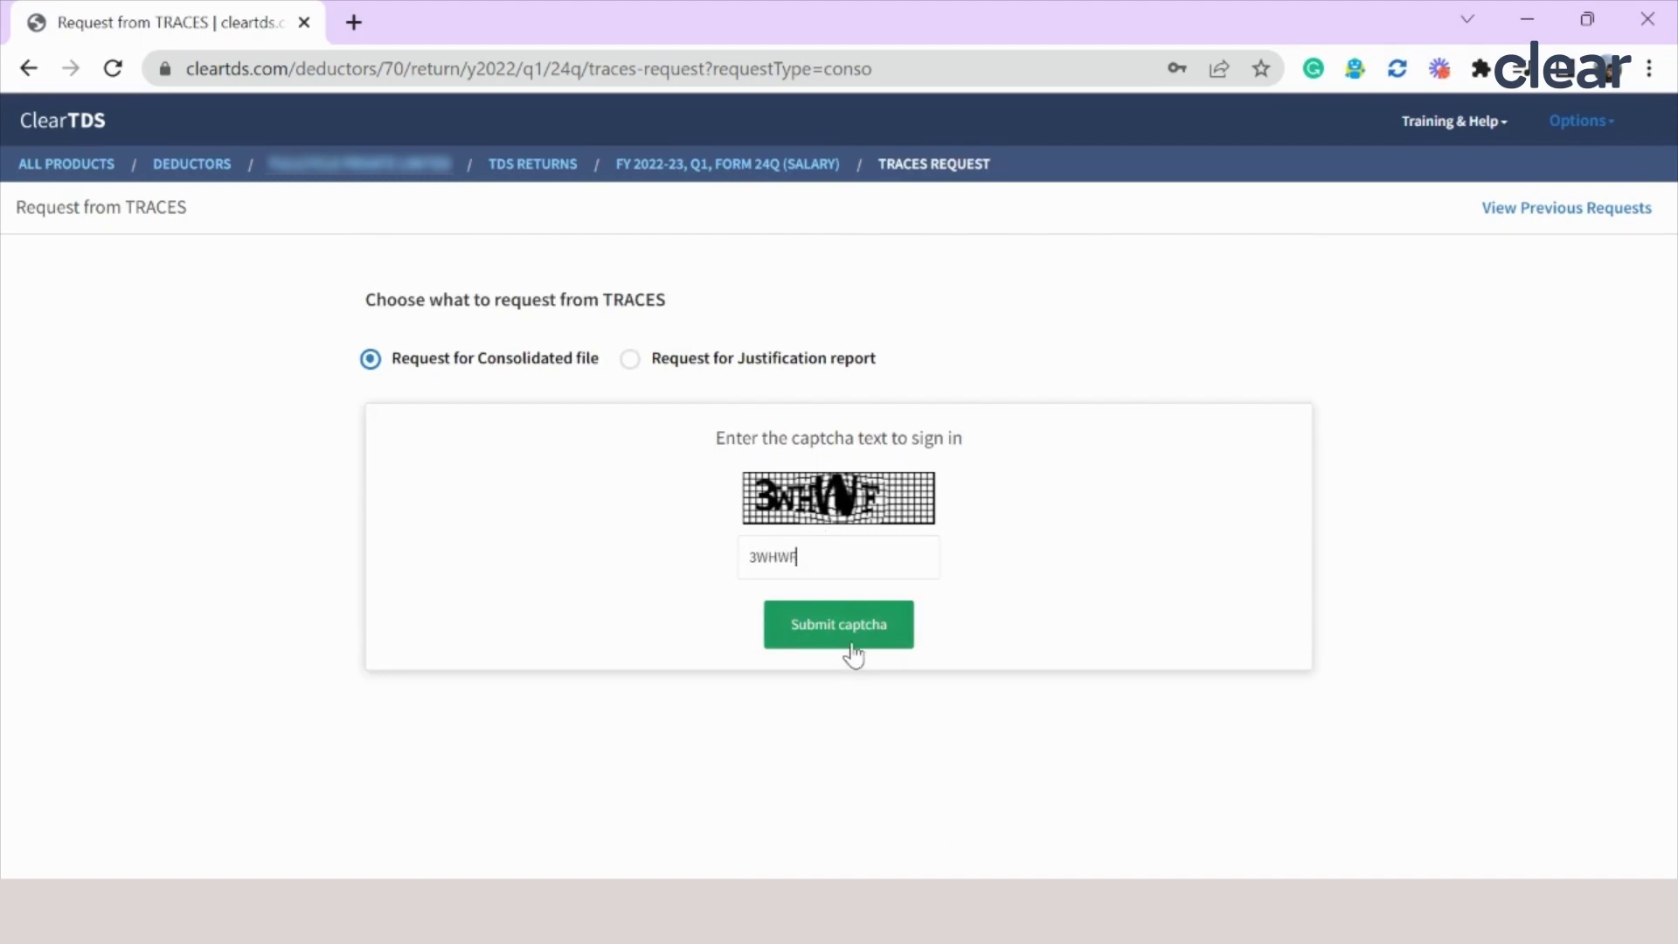
pyautogui.click(847, 639)
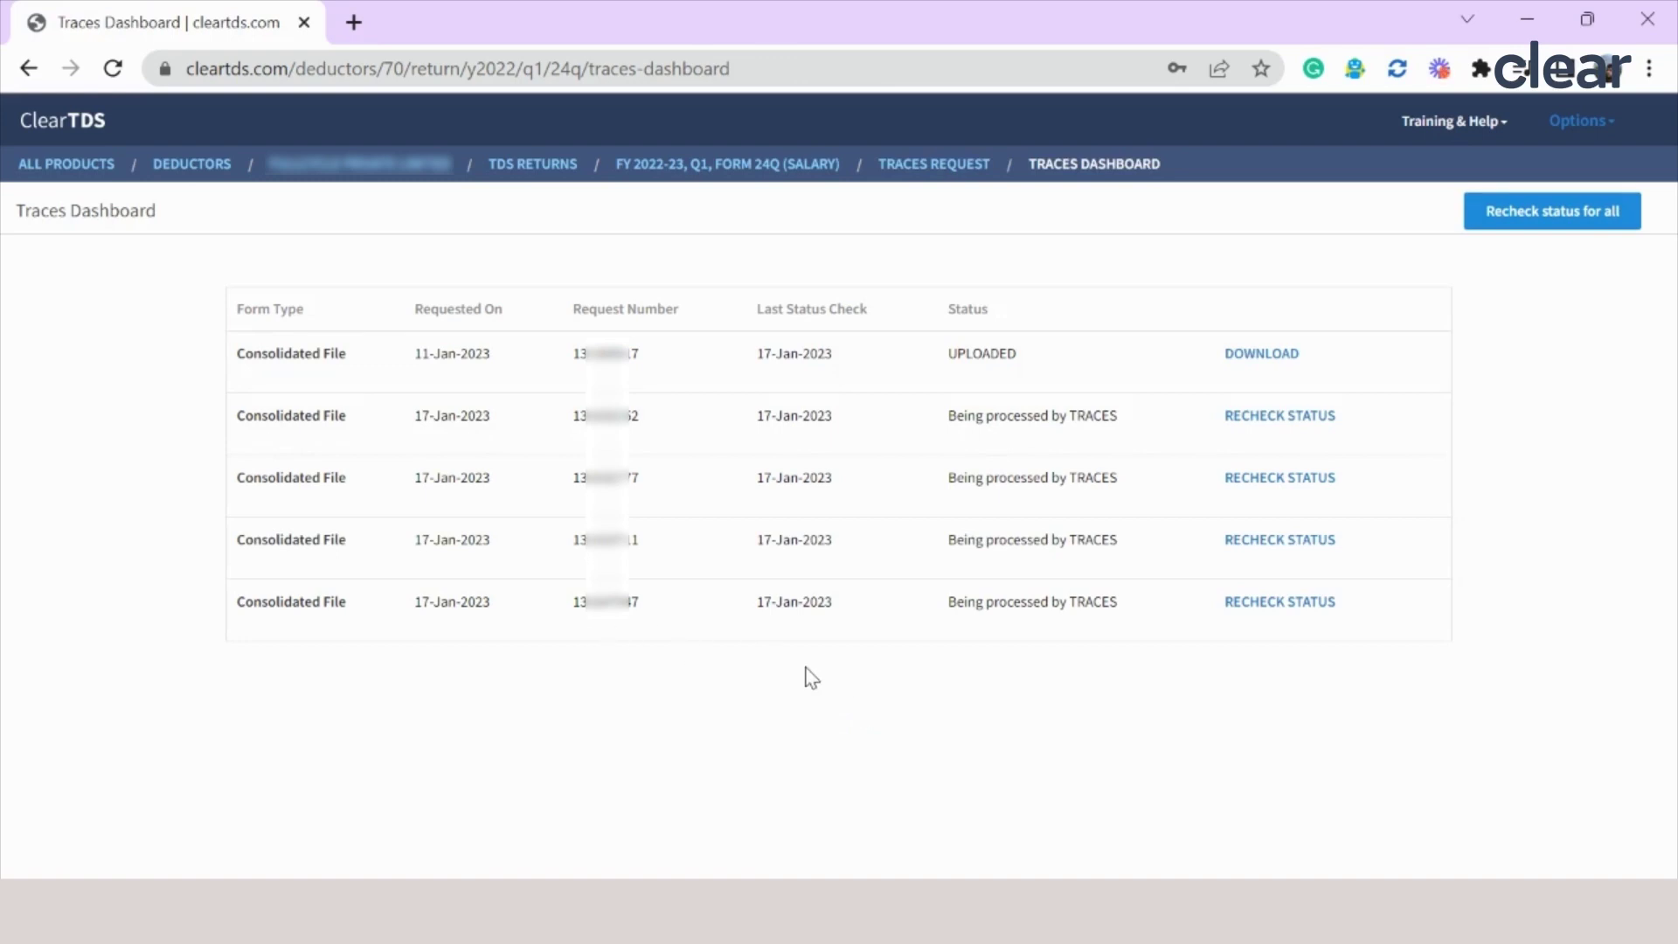
# Step: Check the 17-Jan-2023 request's processing status, then download the 11-Jan-2023 consolidated .tds file
pyautogui.tripleClick(440, 611)
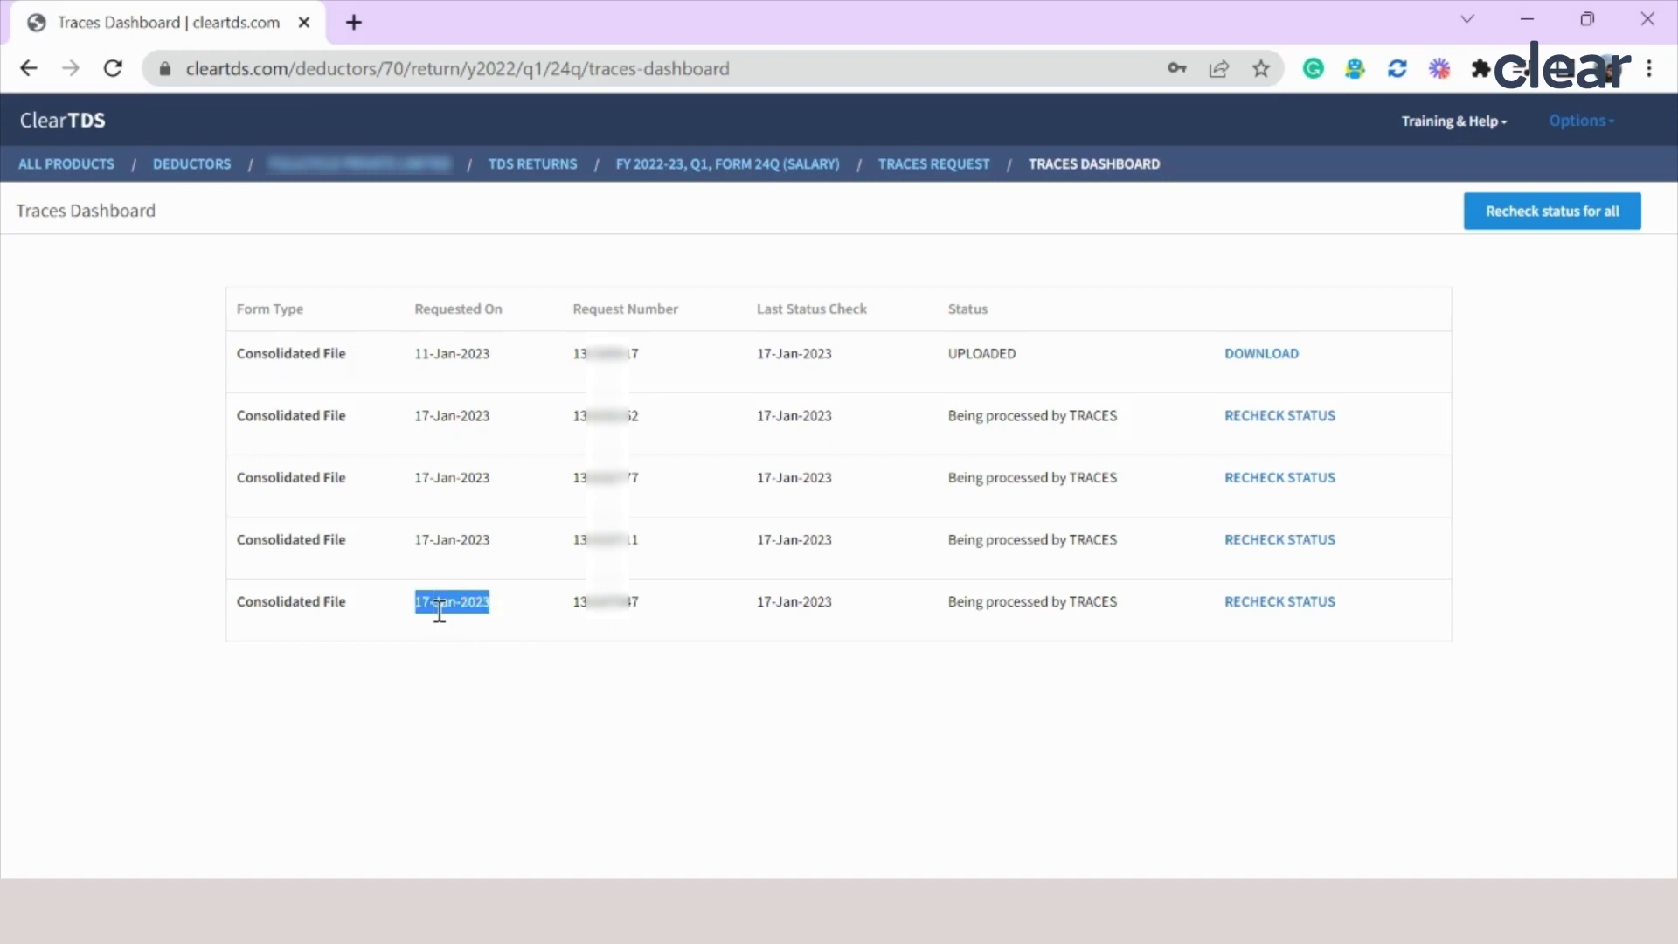
pyautogui.doubleClick(1029, 609)
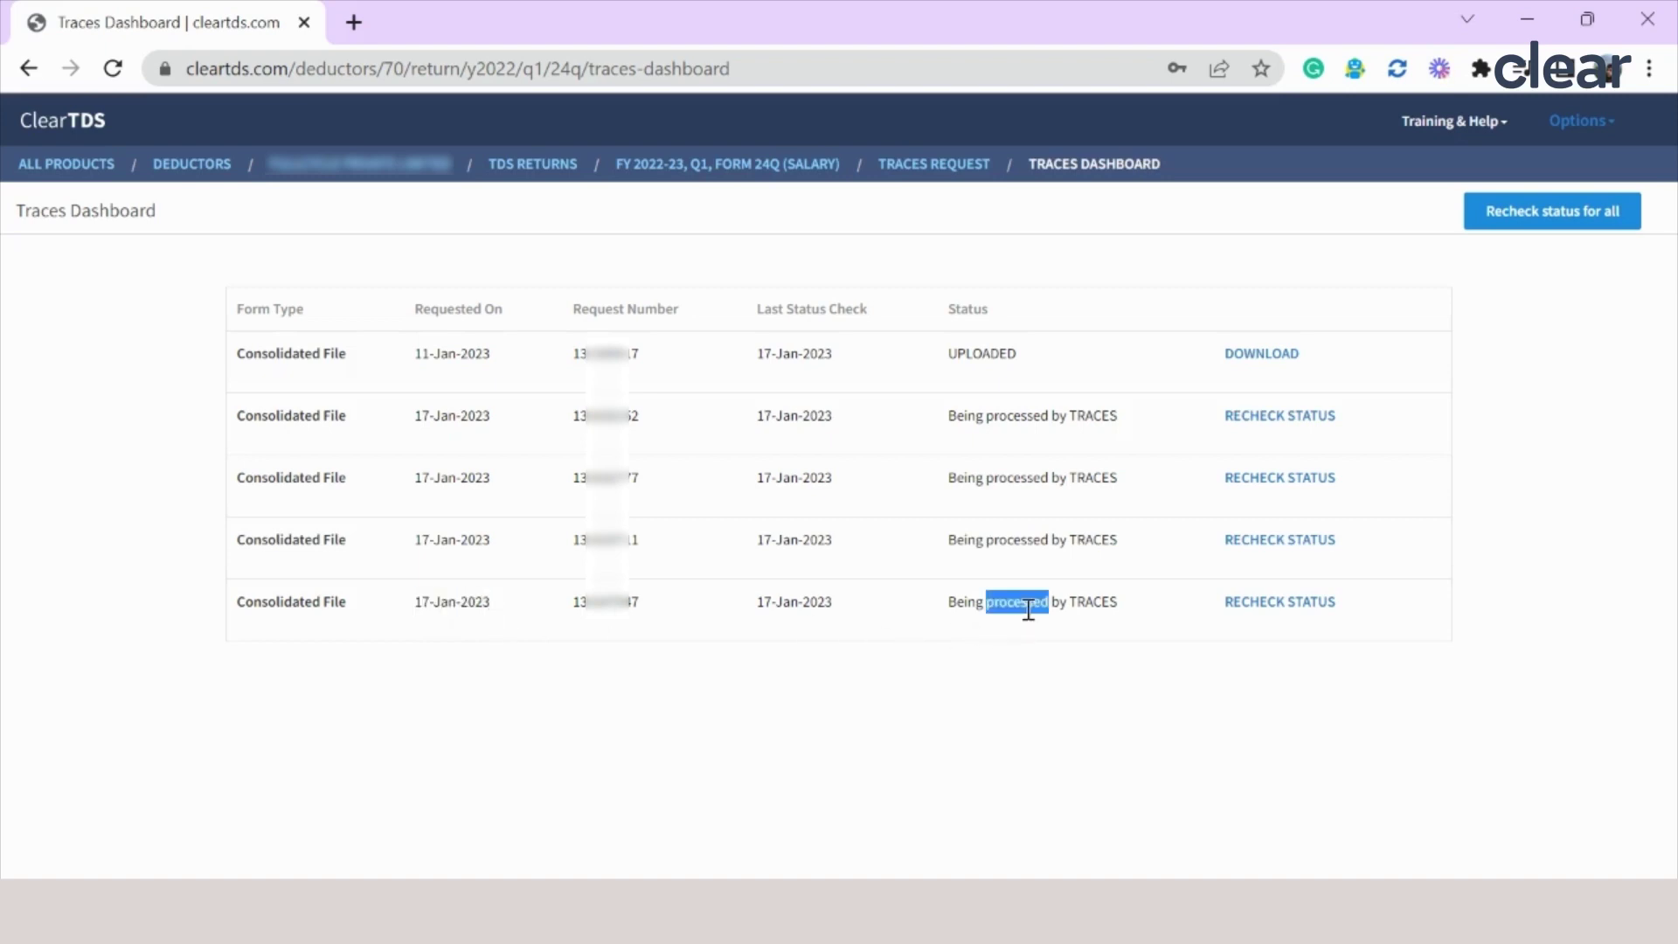
pyautogui.tripleClick(1029, 609)
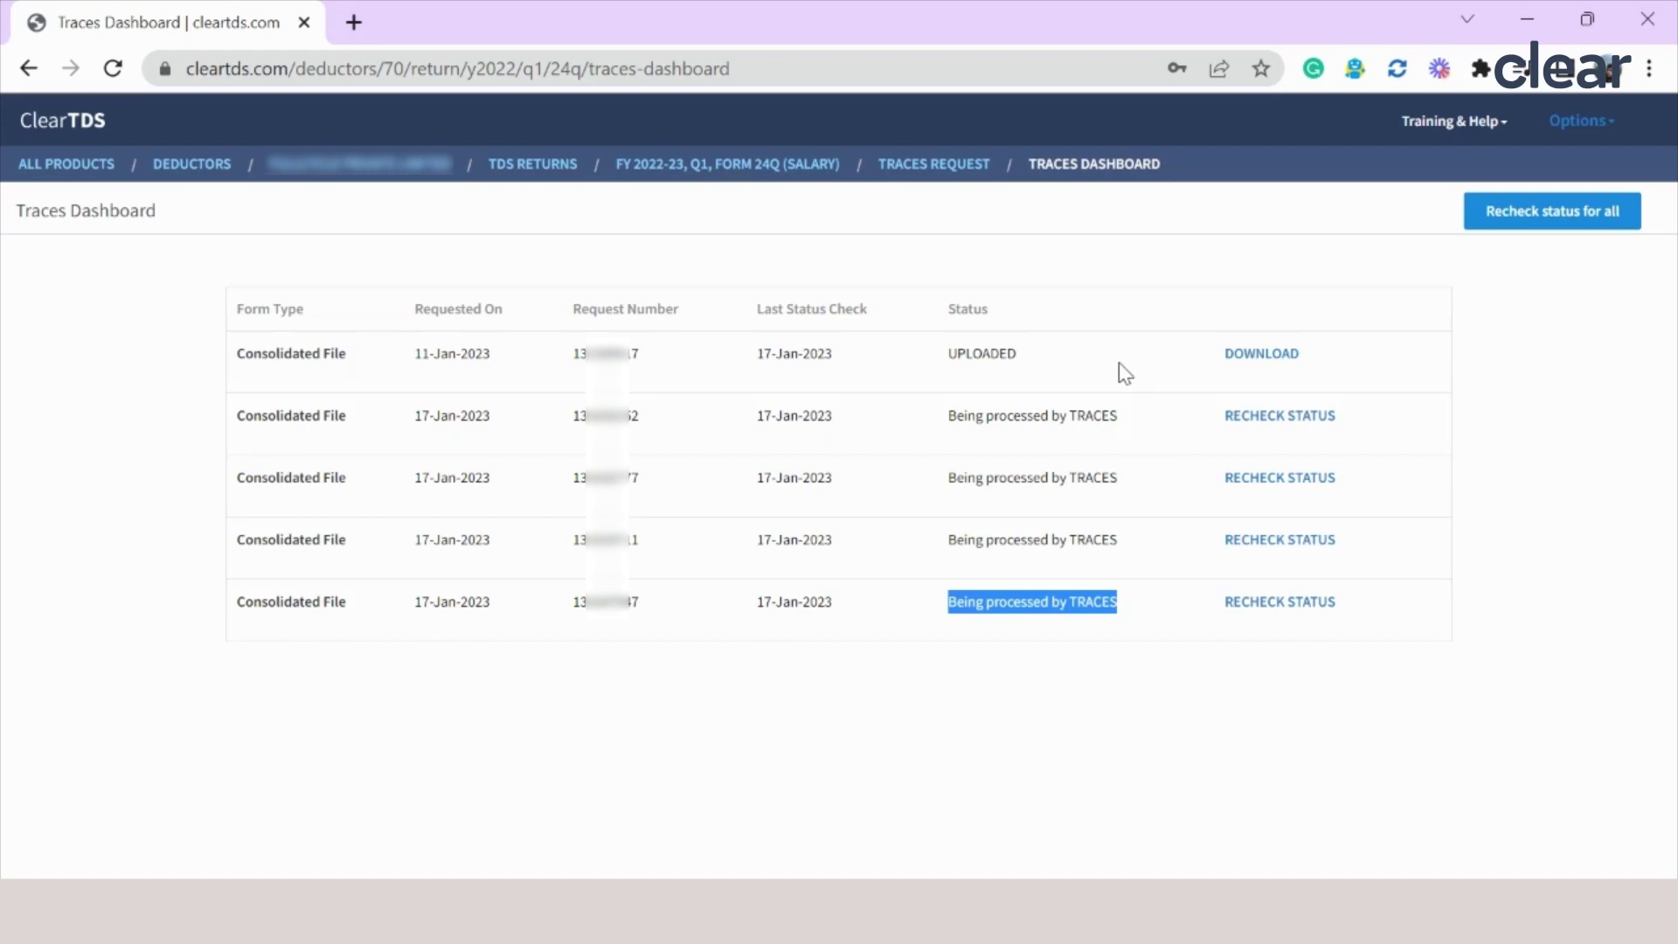
pyautogui.click(1260, 362)
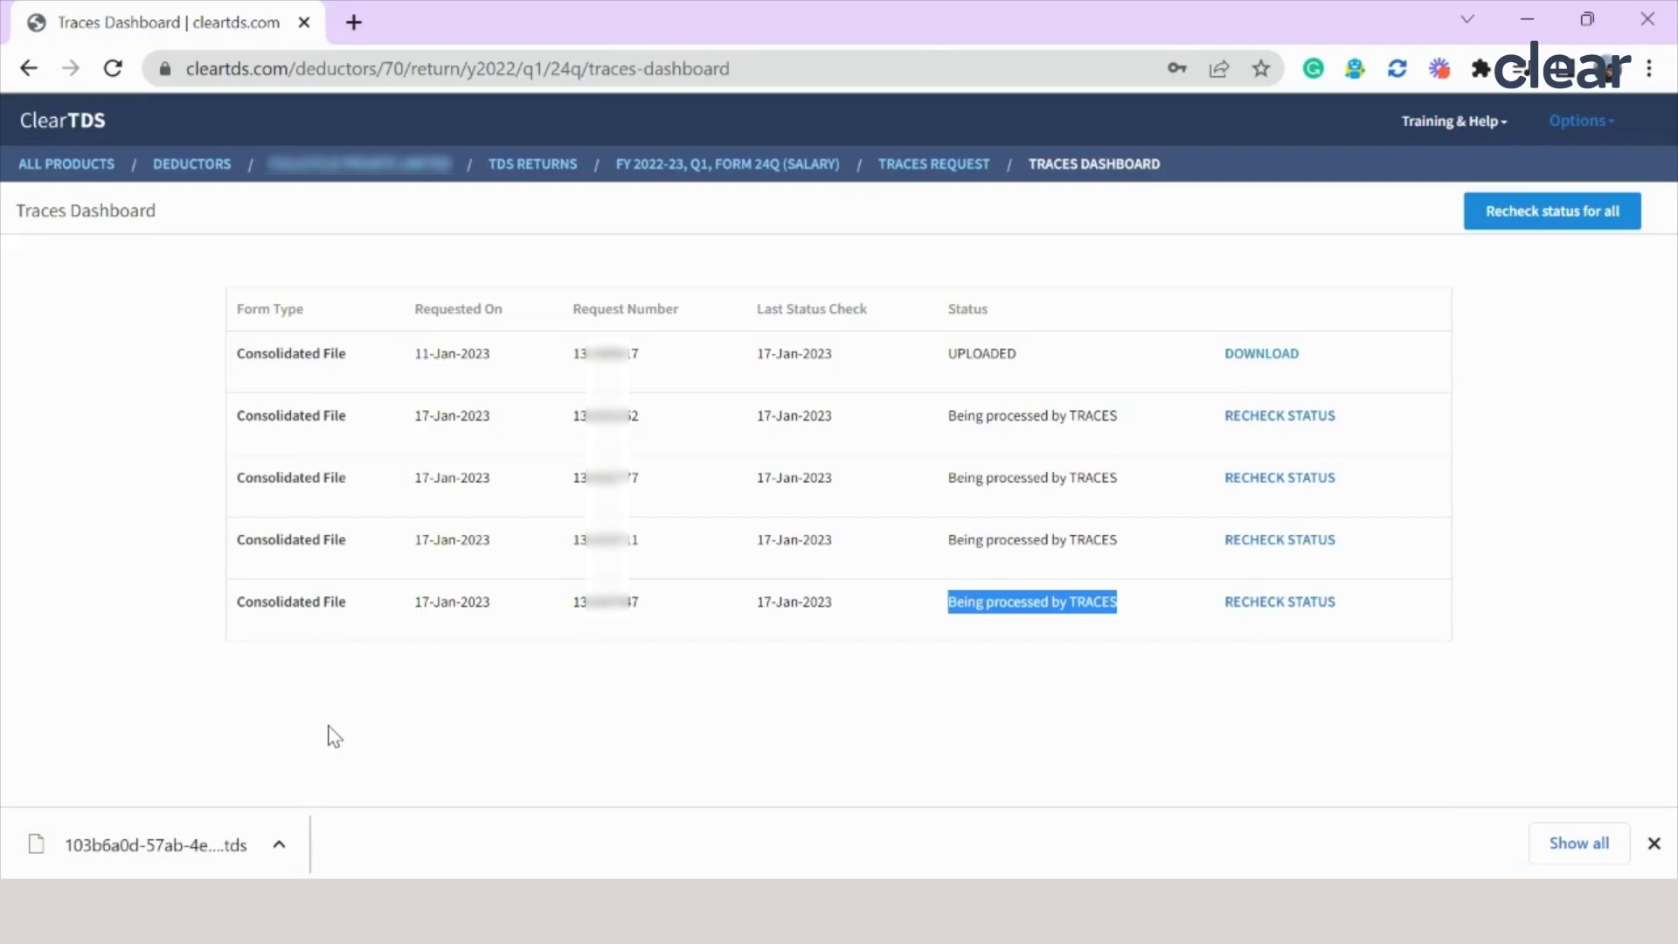
pyautogui.hotkey('alt', 'Tab')
pyautogui.hotkey('alt', 'Tab')
pyautogui.hotkey('alt', 'Tab')
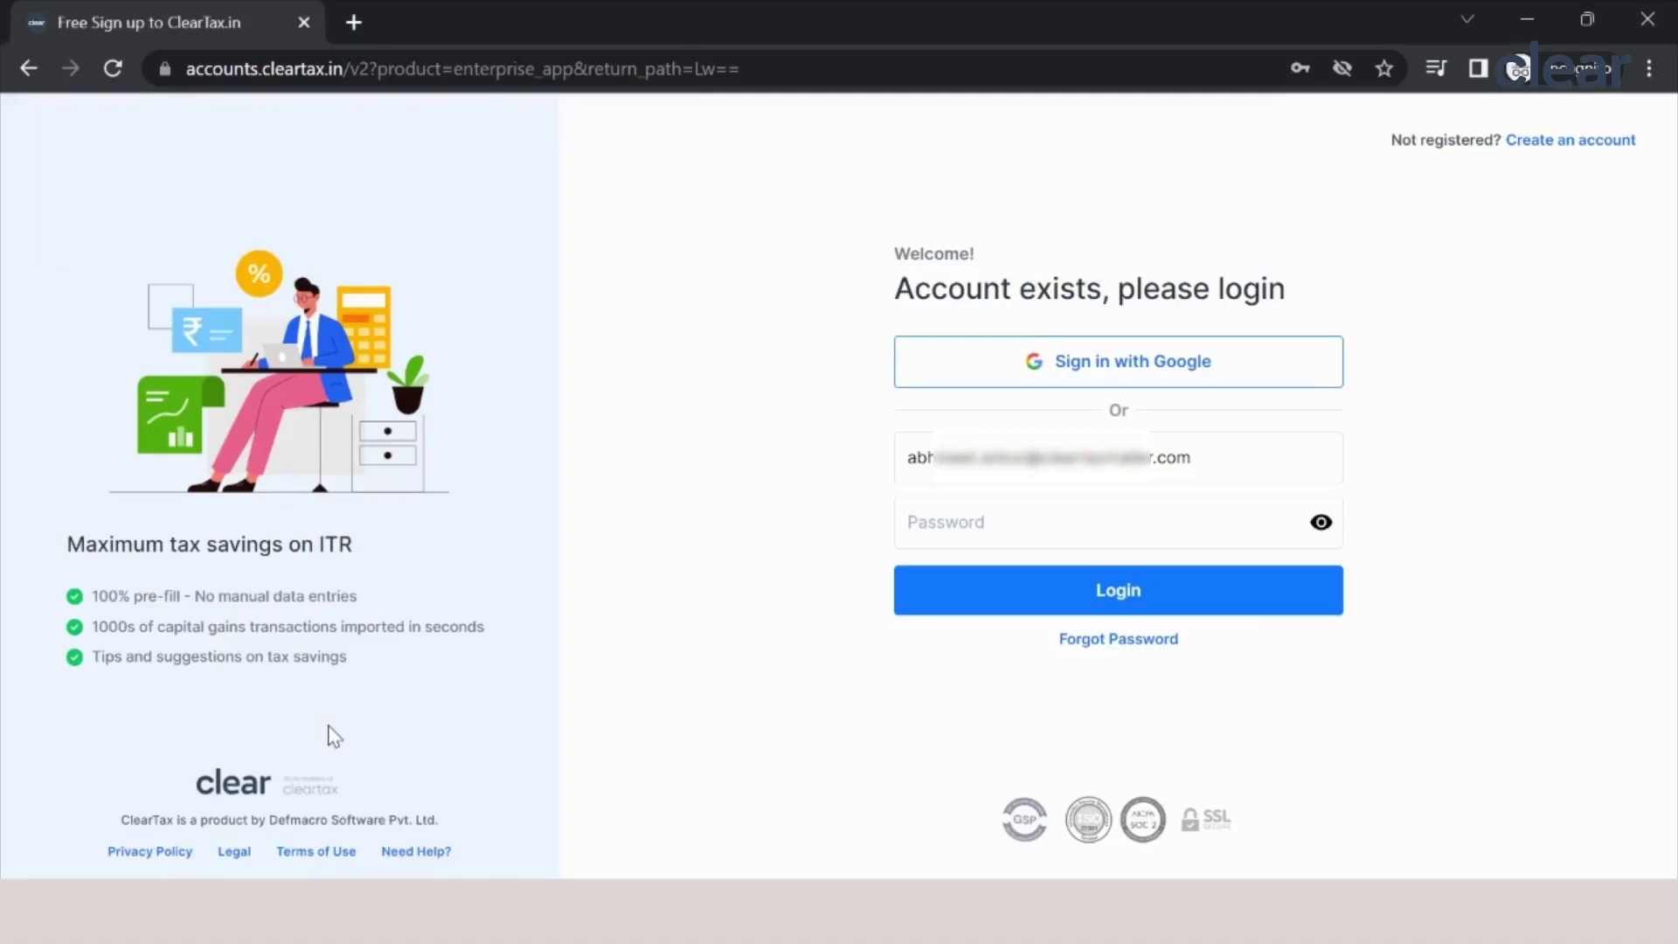
# Step: Go to app.clear.in and sign in with the Google account
pyautogui.click(618, 70)
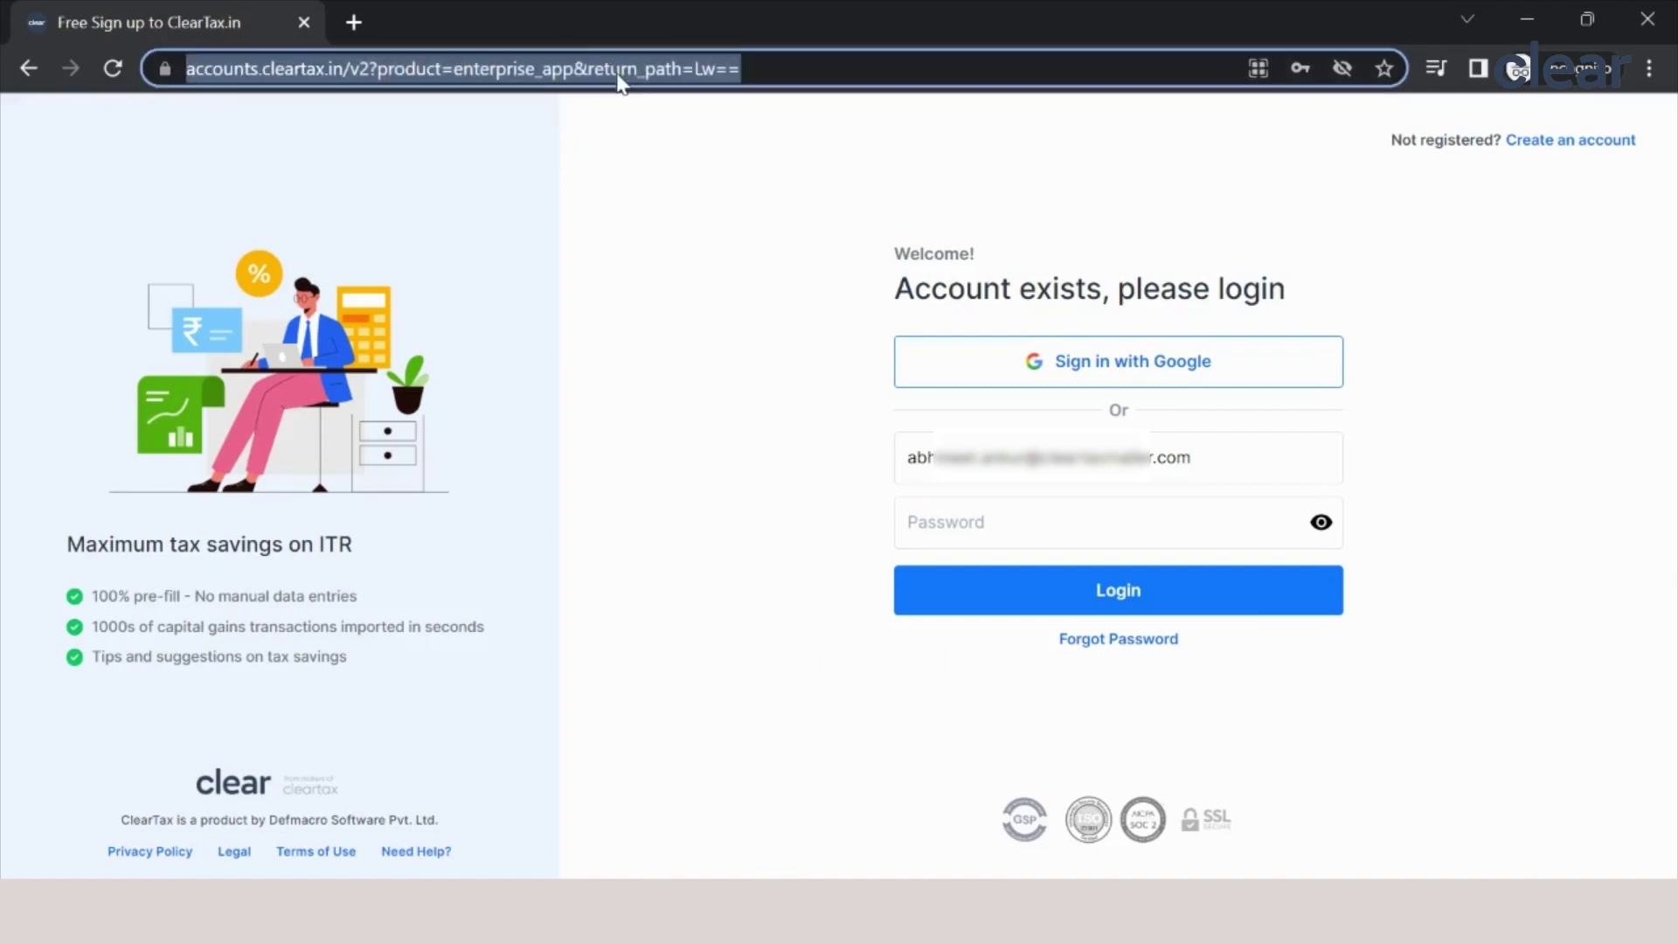
pyautogui.write('app.clea')
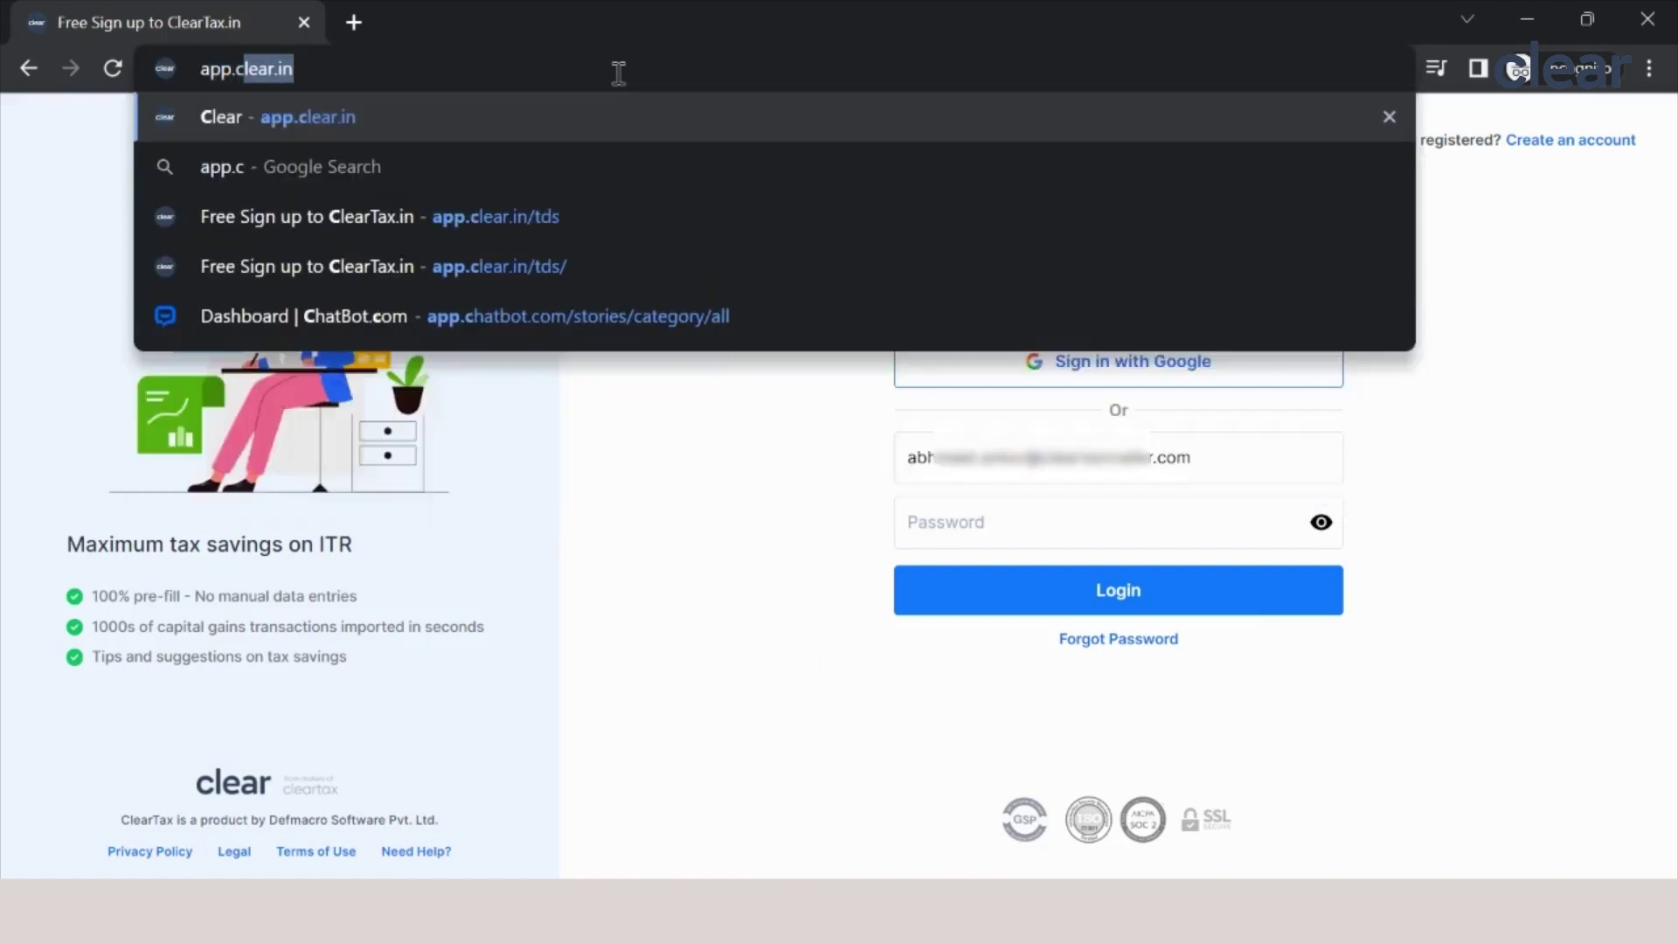
pyautogui.write('r.in')
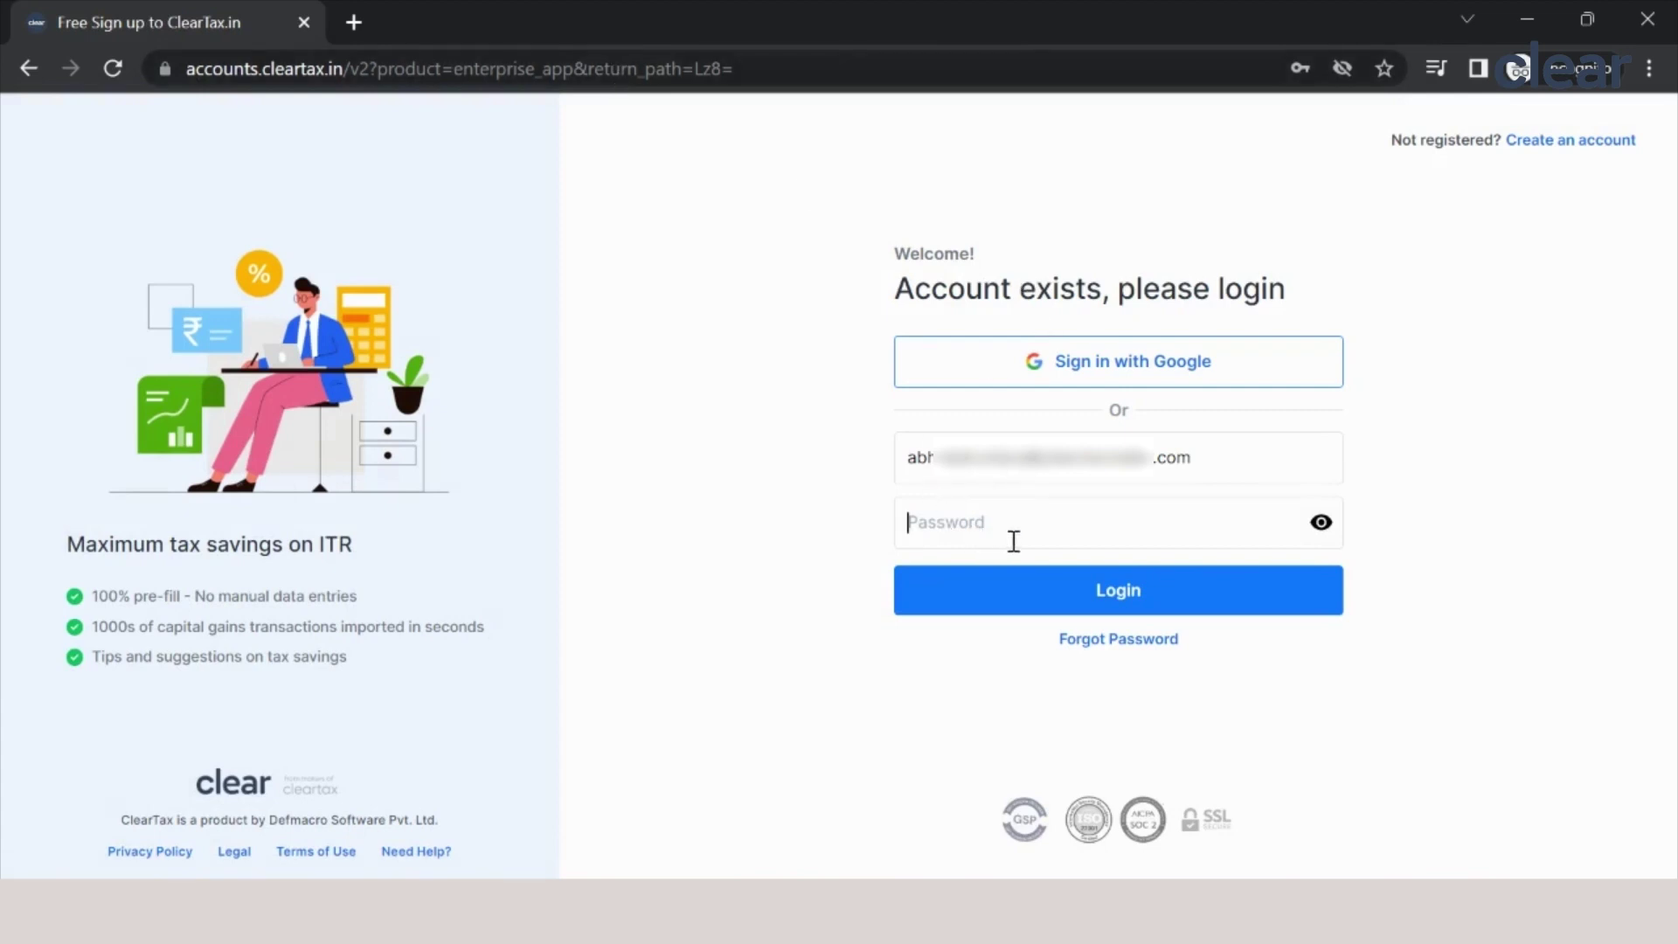
pyautogui.click(1046, 365)
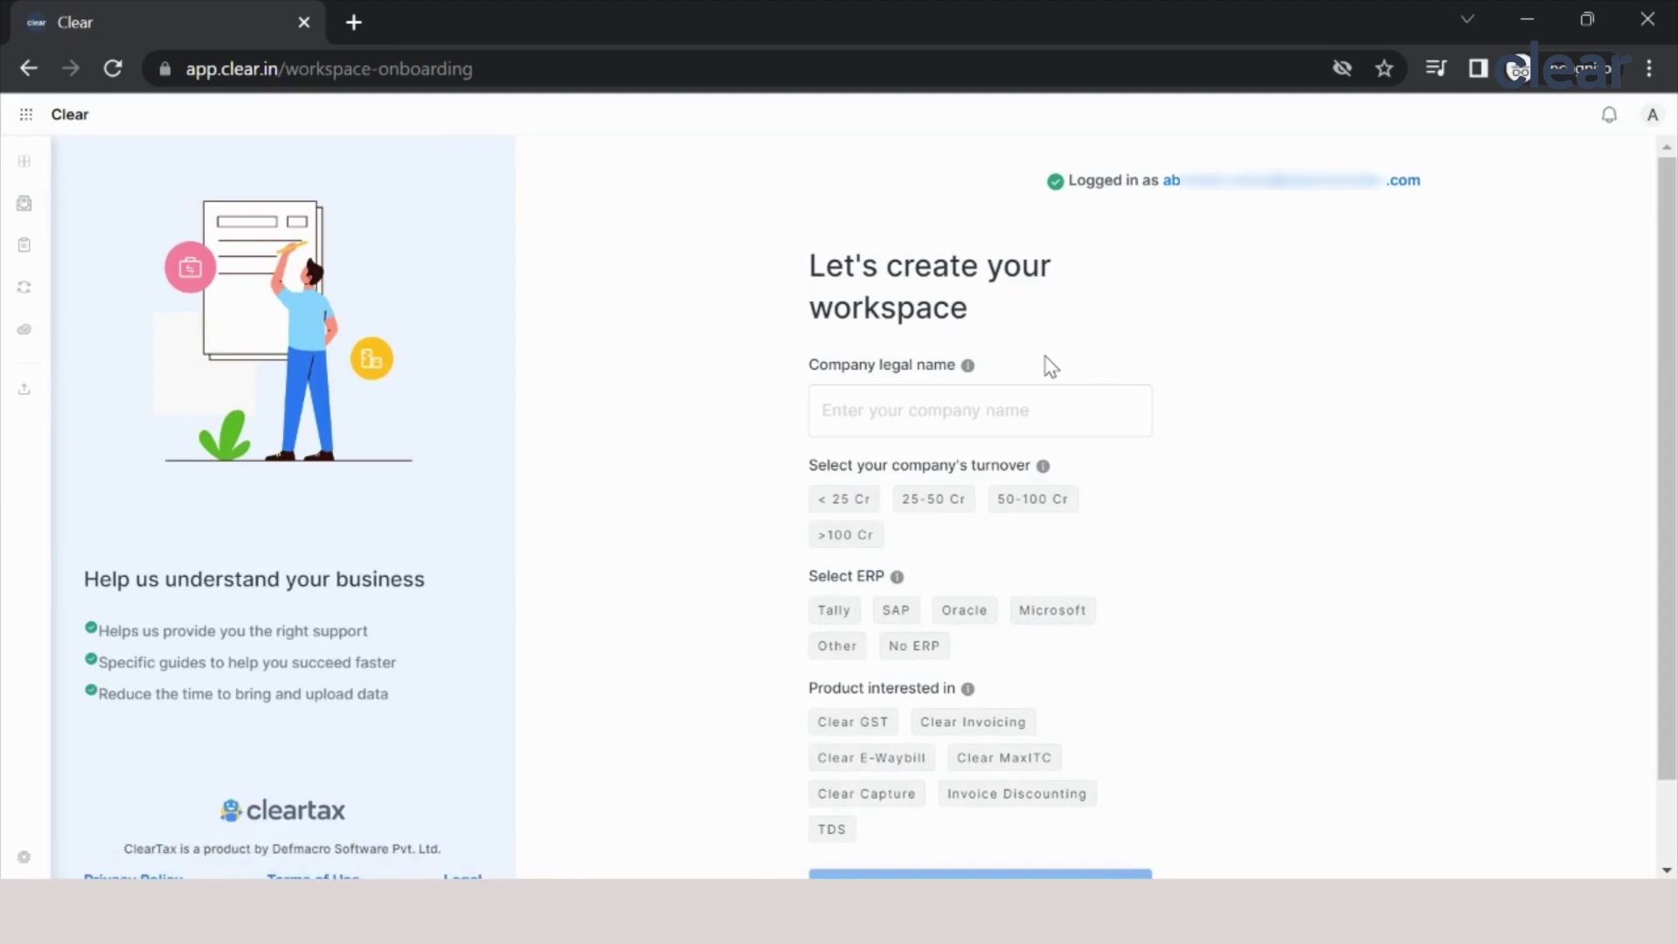
# Step: Enter 'abcdefg' as company legal name, choose < 25 Cr turnover and Other as ERP
pyautogui.click(898, 426)
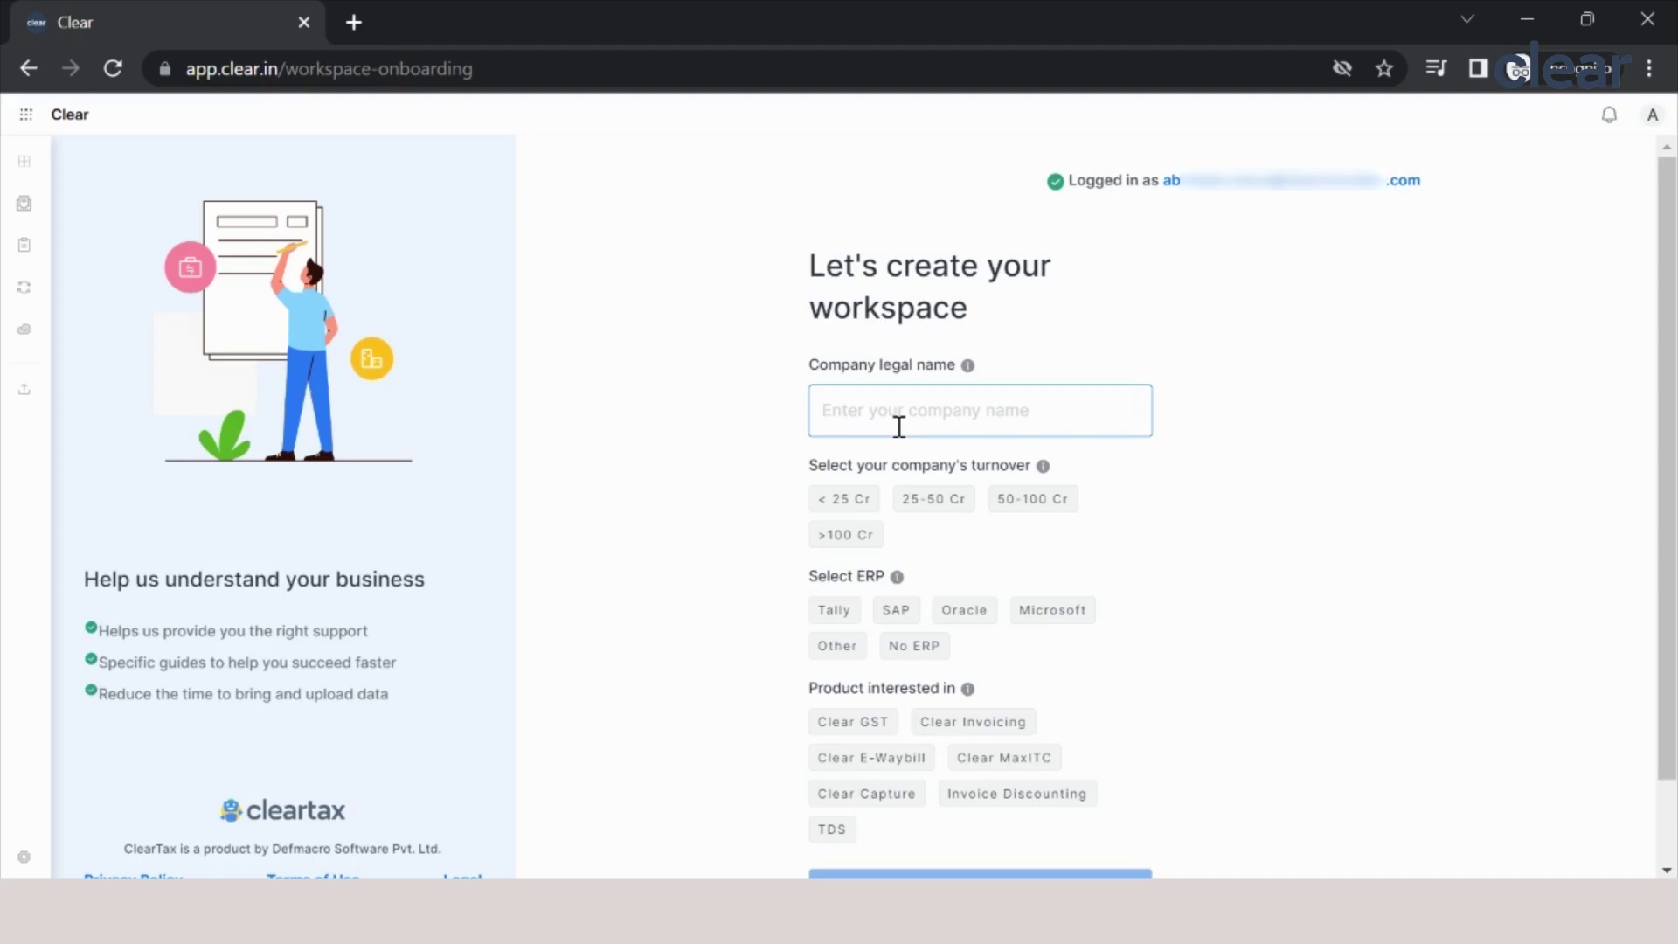
pyautogui.write('abcdefg')
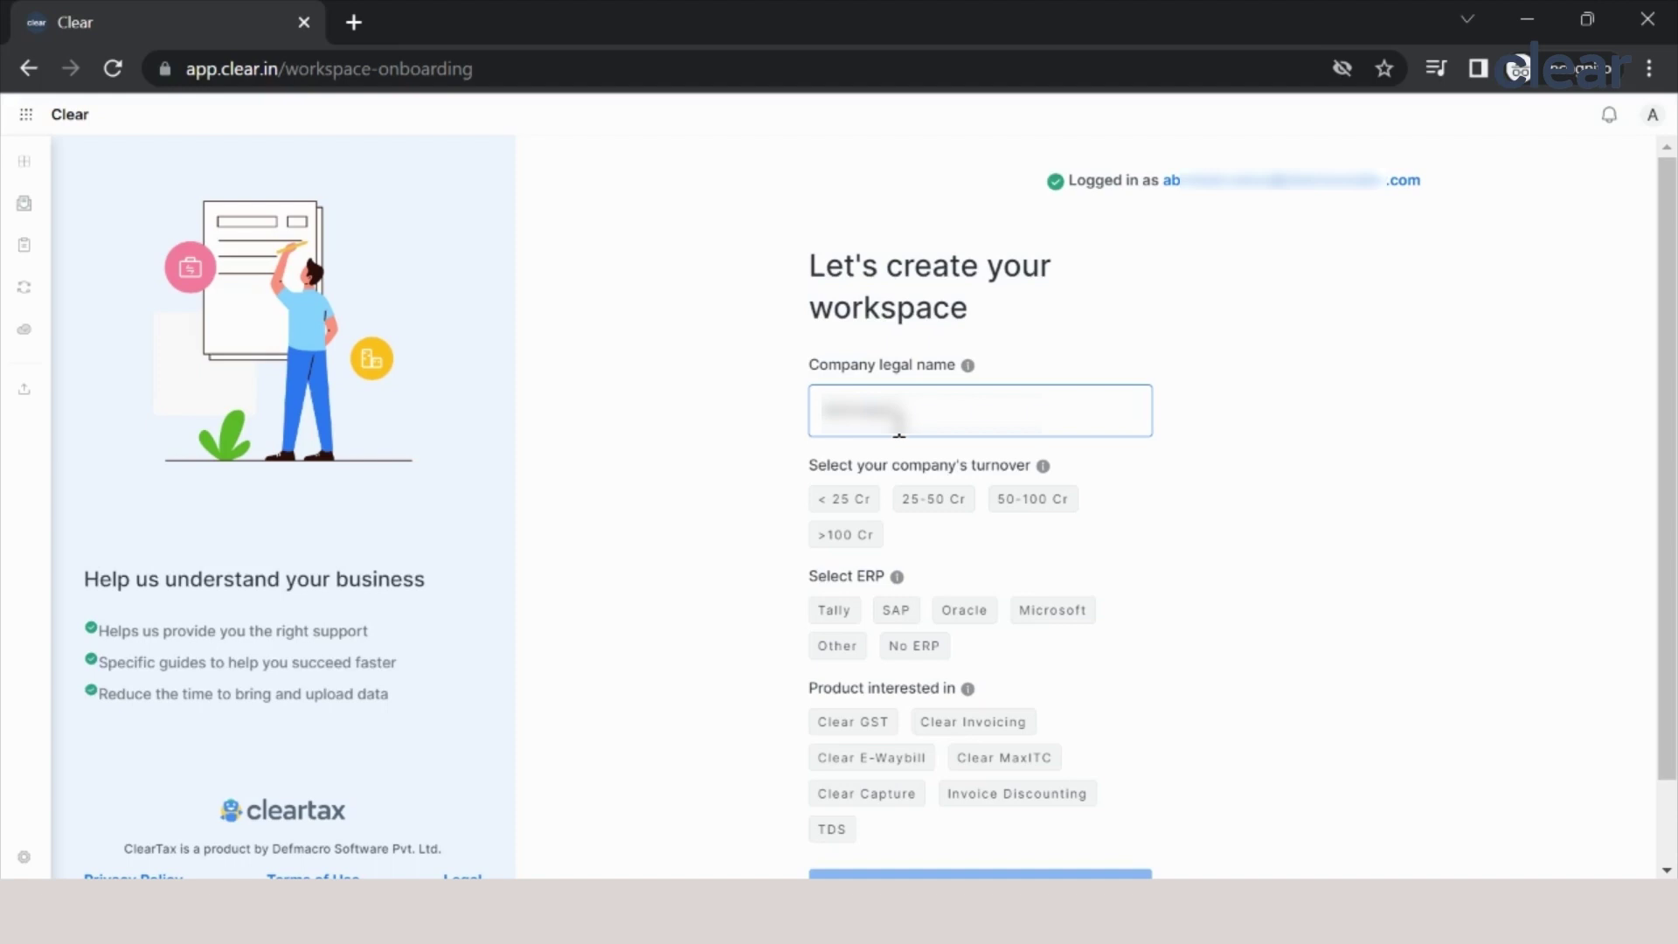
pyautogui.click(849, 501)
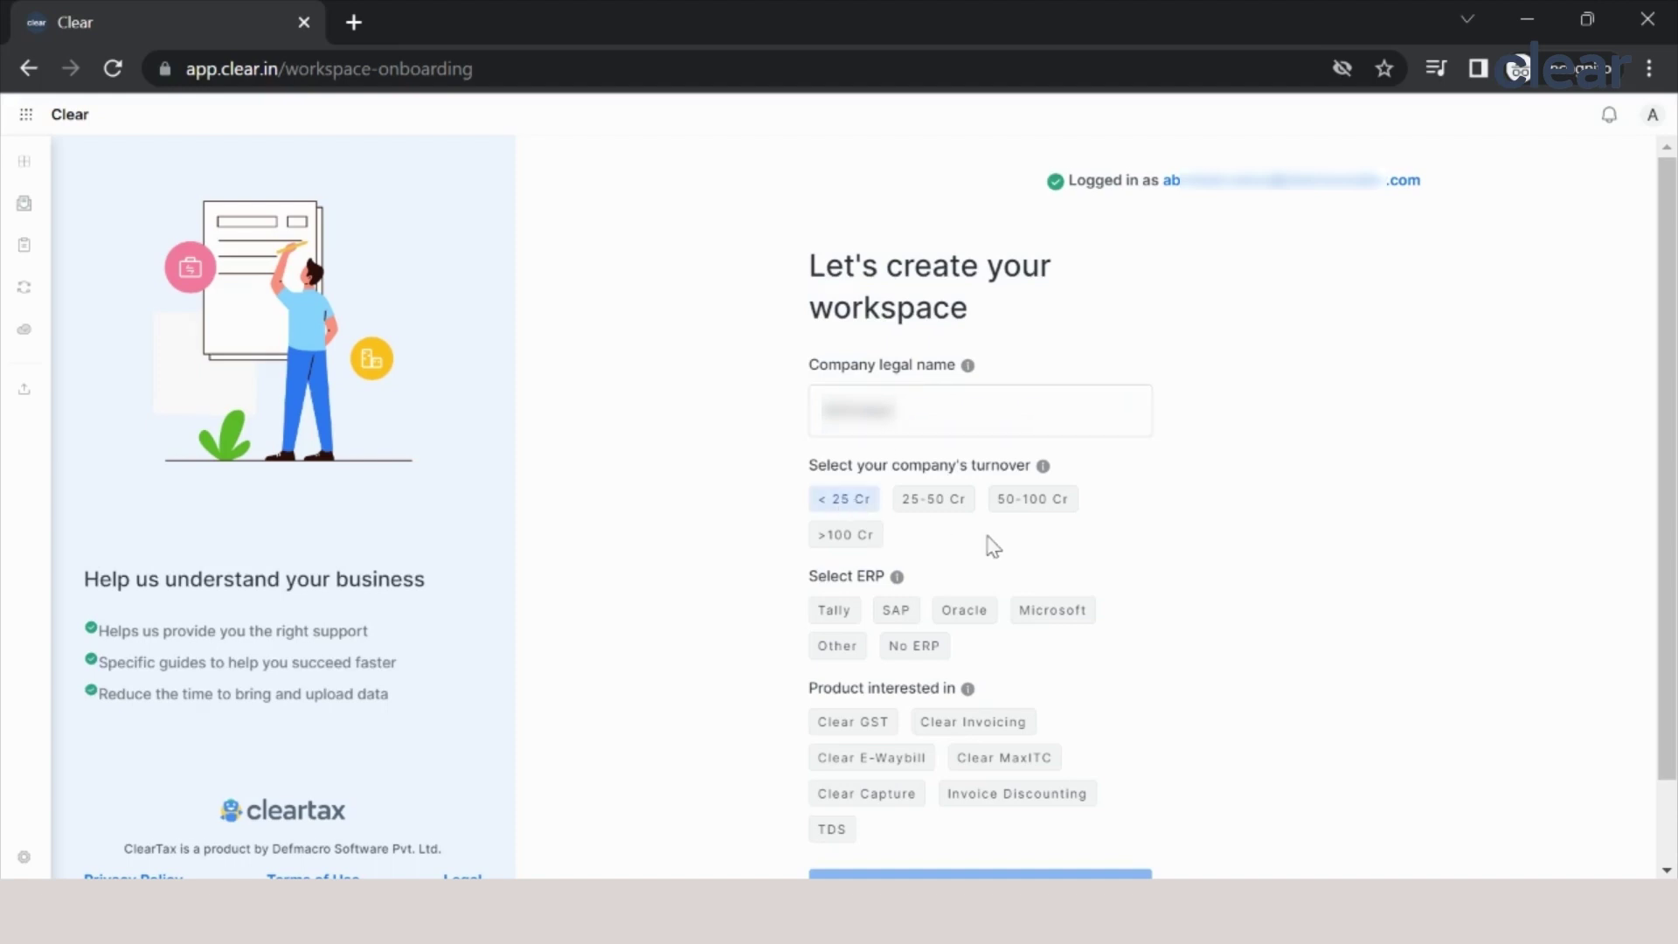
pyautogui.scroll(-1, 993, 546)
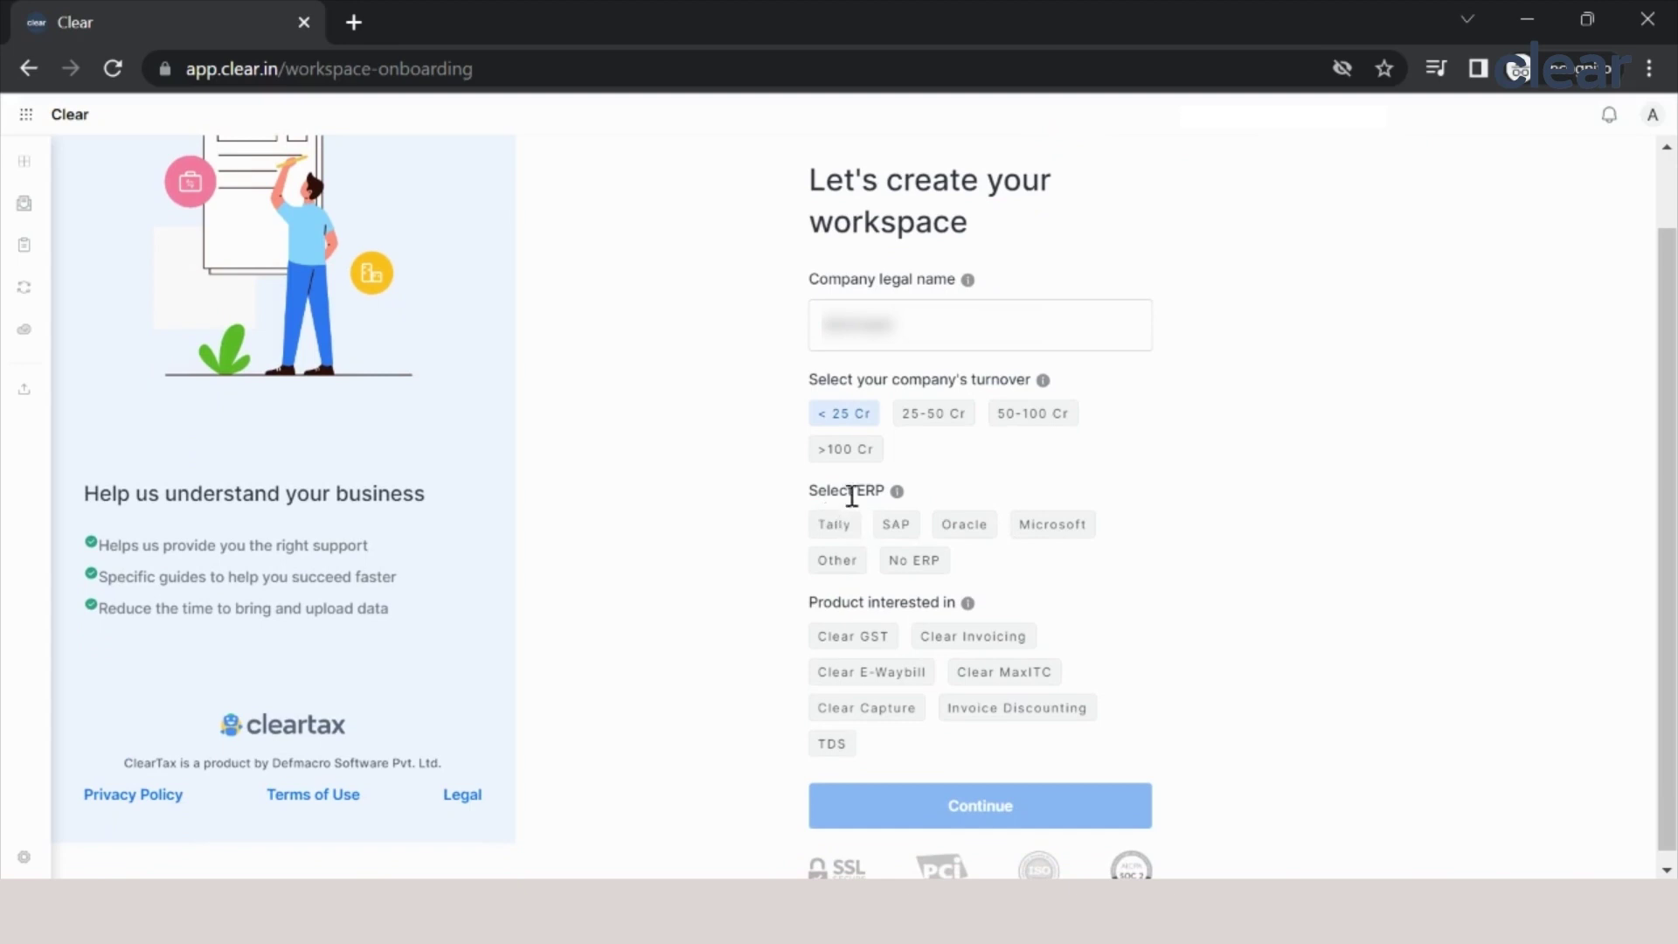
pyautogui.moveTo(901, 501)
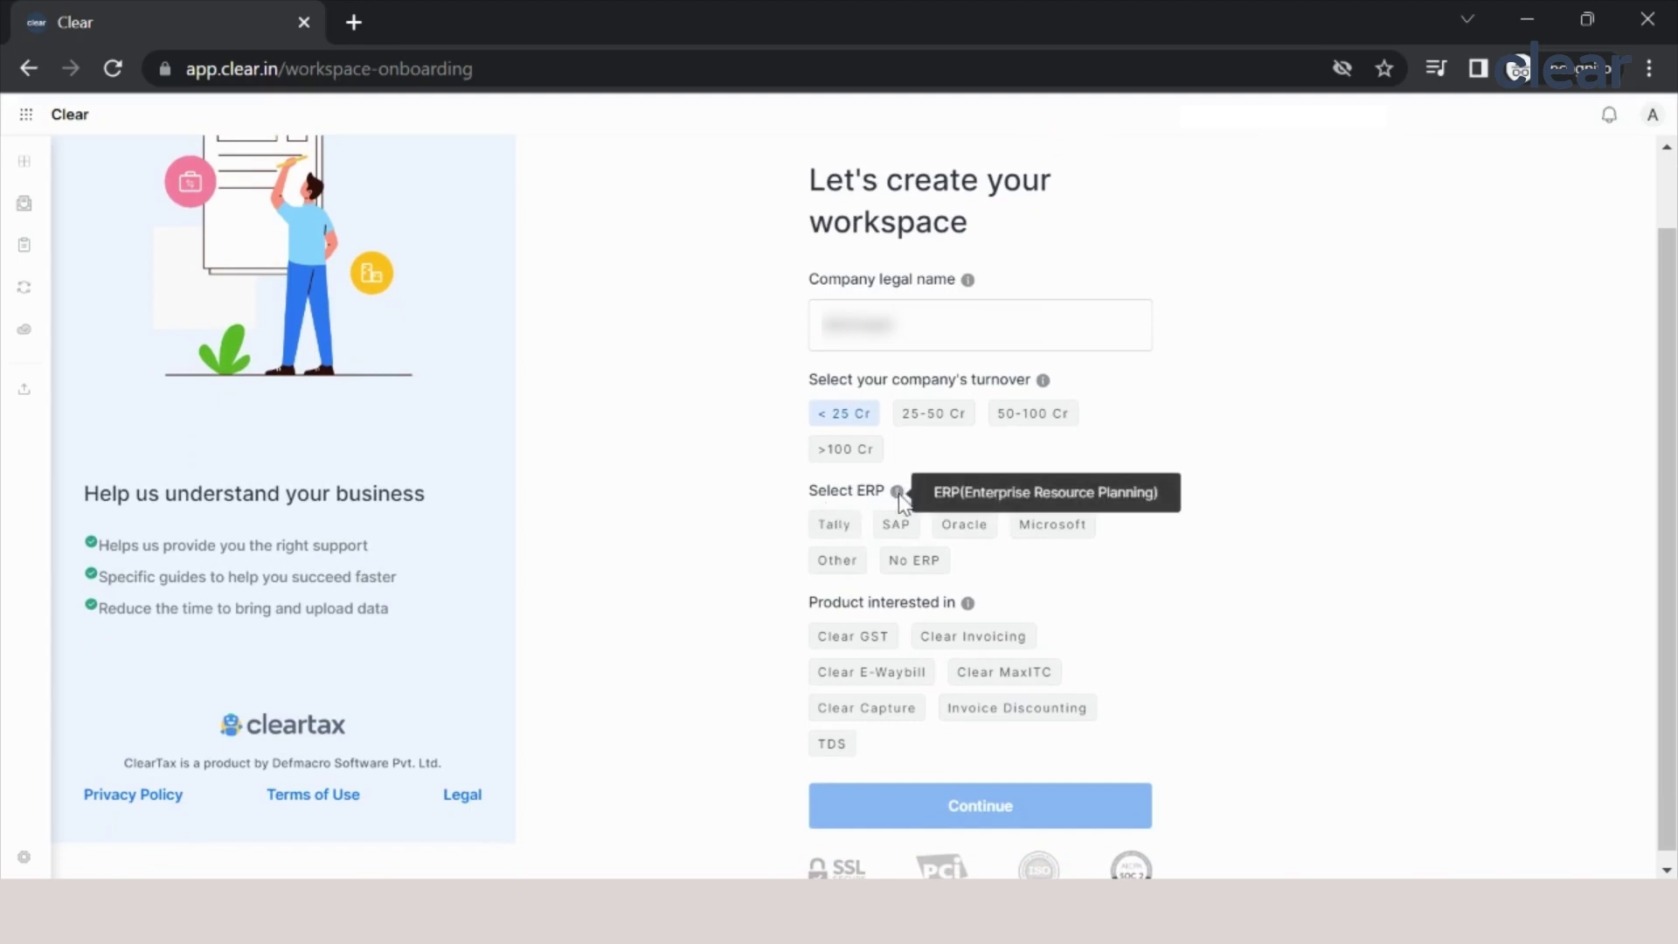
pyautogui.click(838, 568)
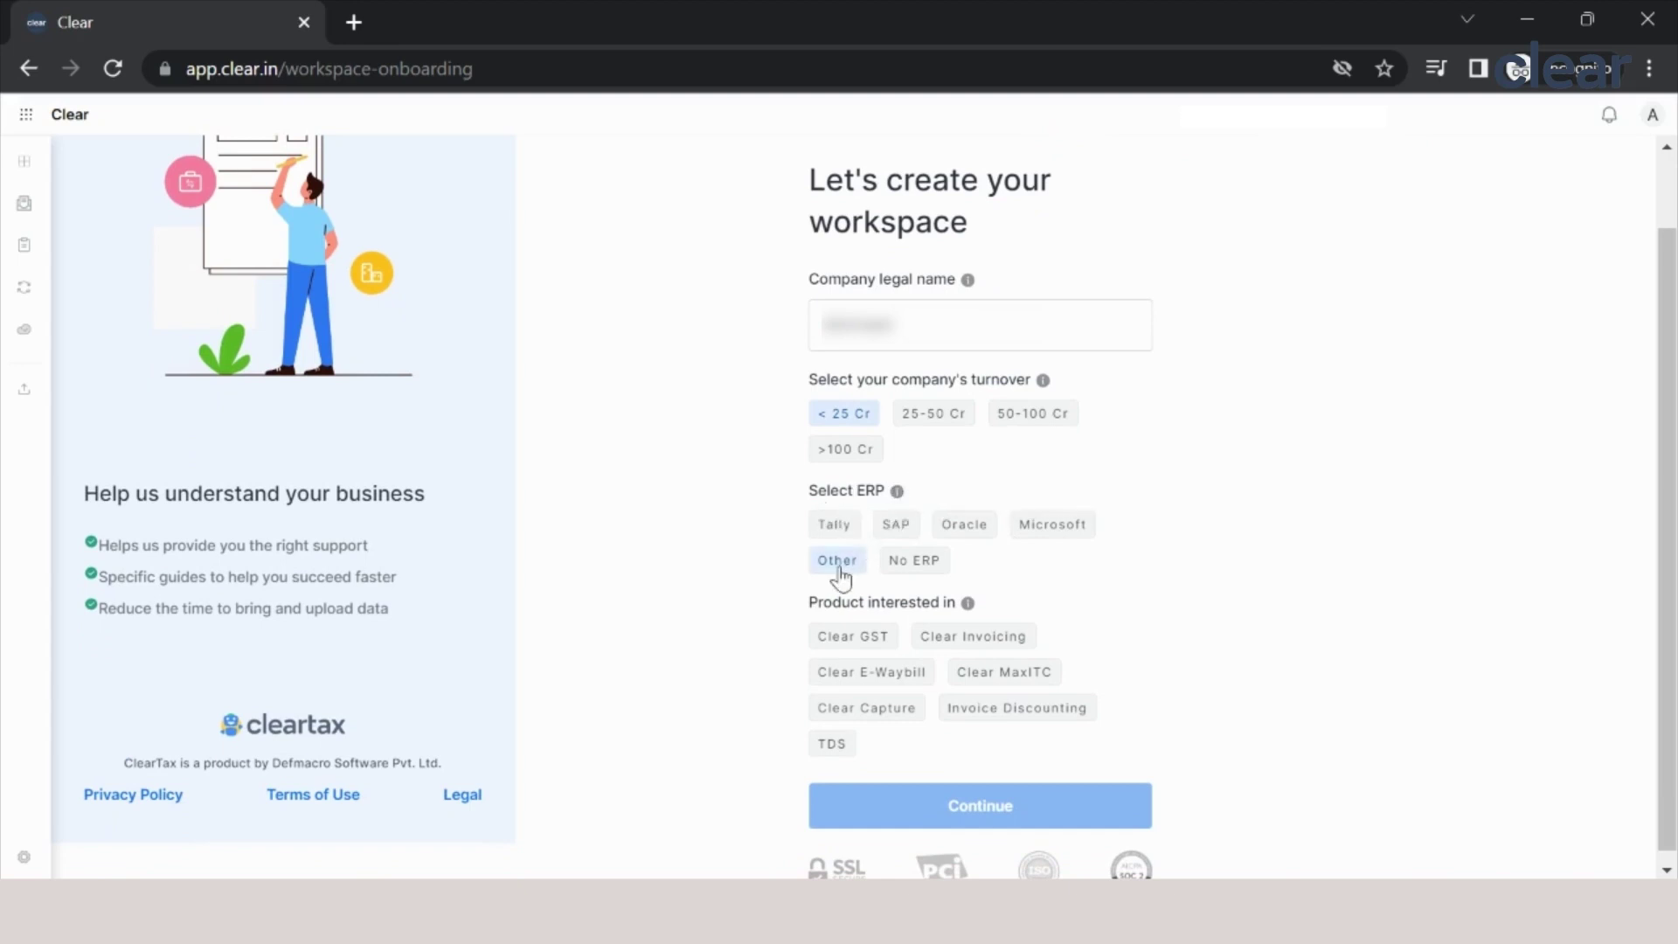
pyautogui.scroll(-1, 1031, 580)
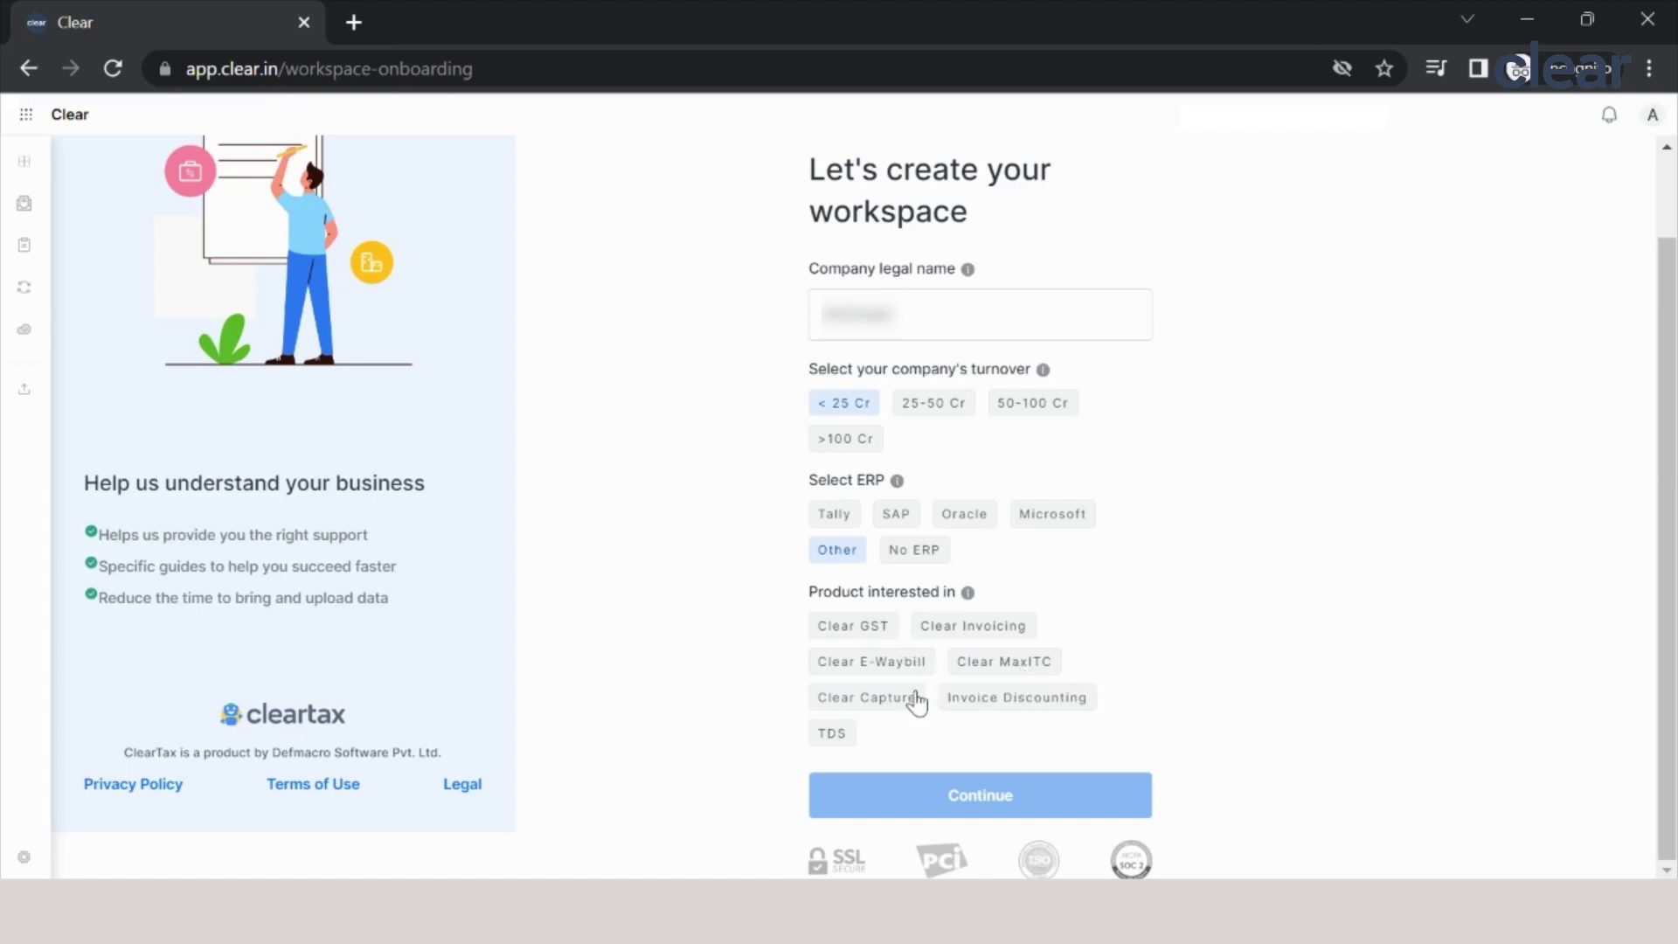
# Step: Select TDS as the product, then enter the user's name with Other designation
pyautogui.click(830, 736)
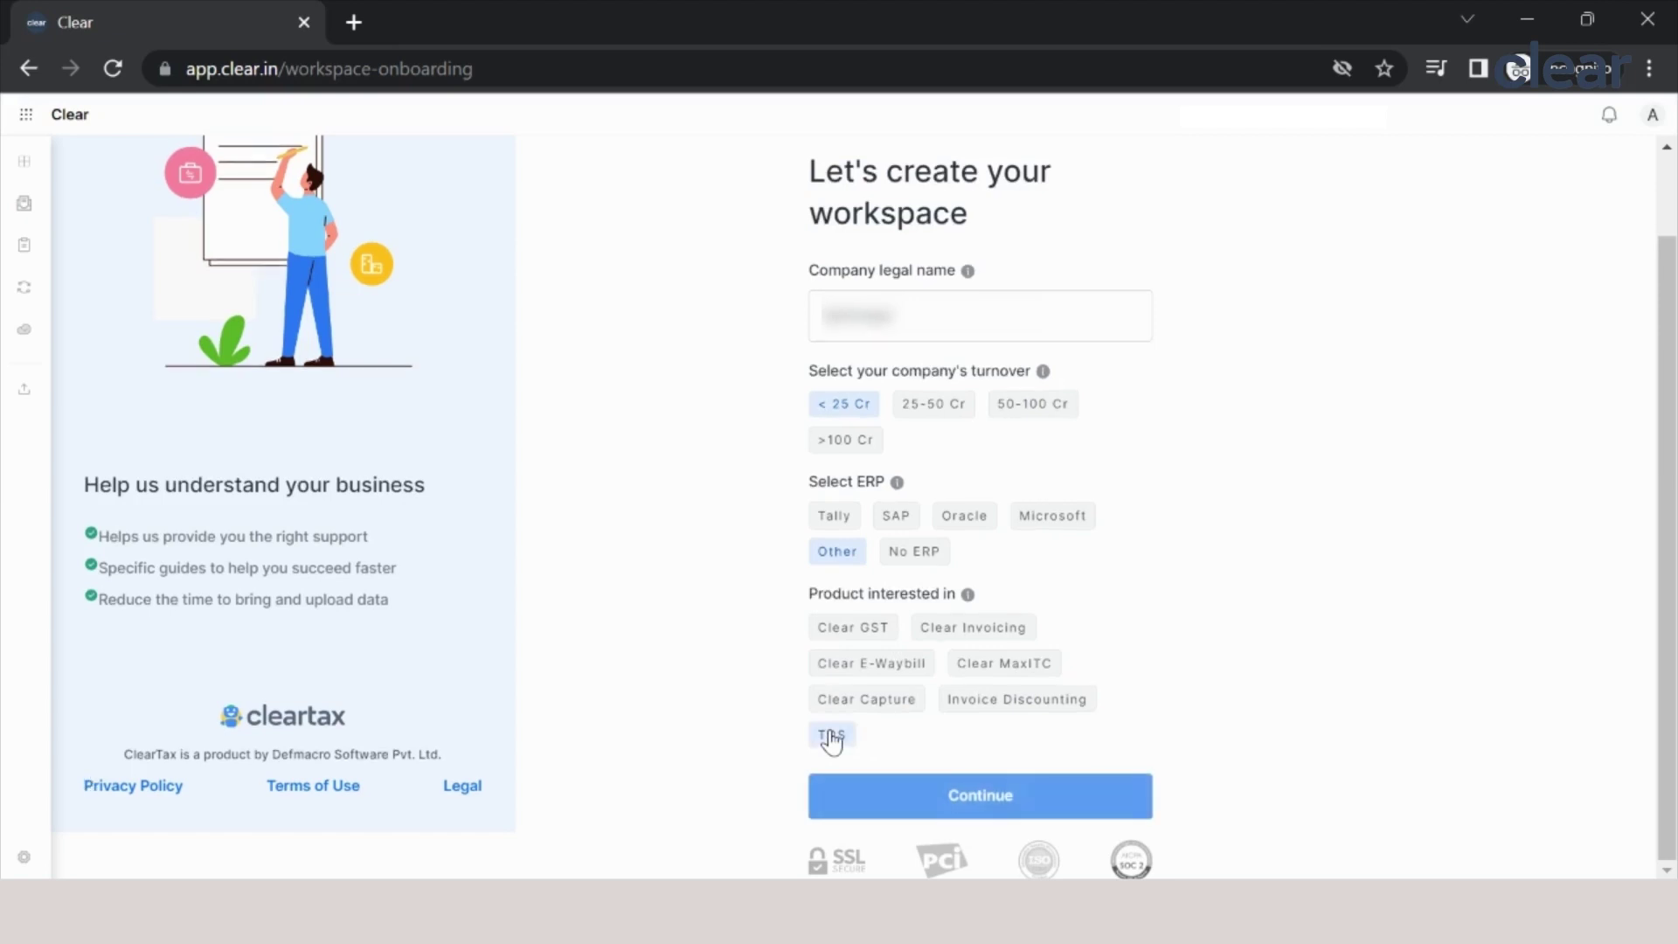
pyautogui.click(955, 799)
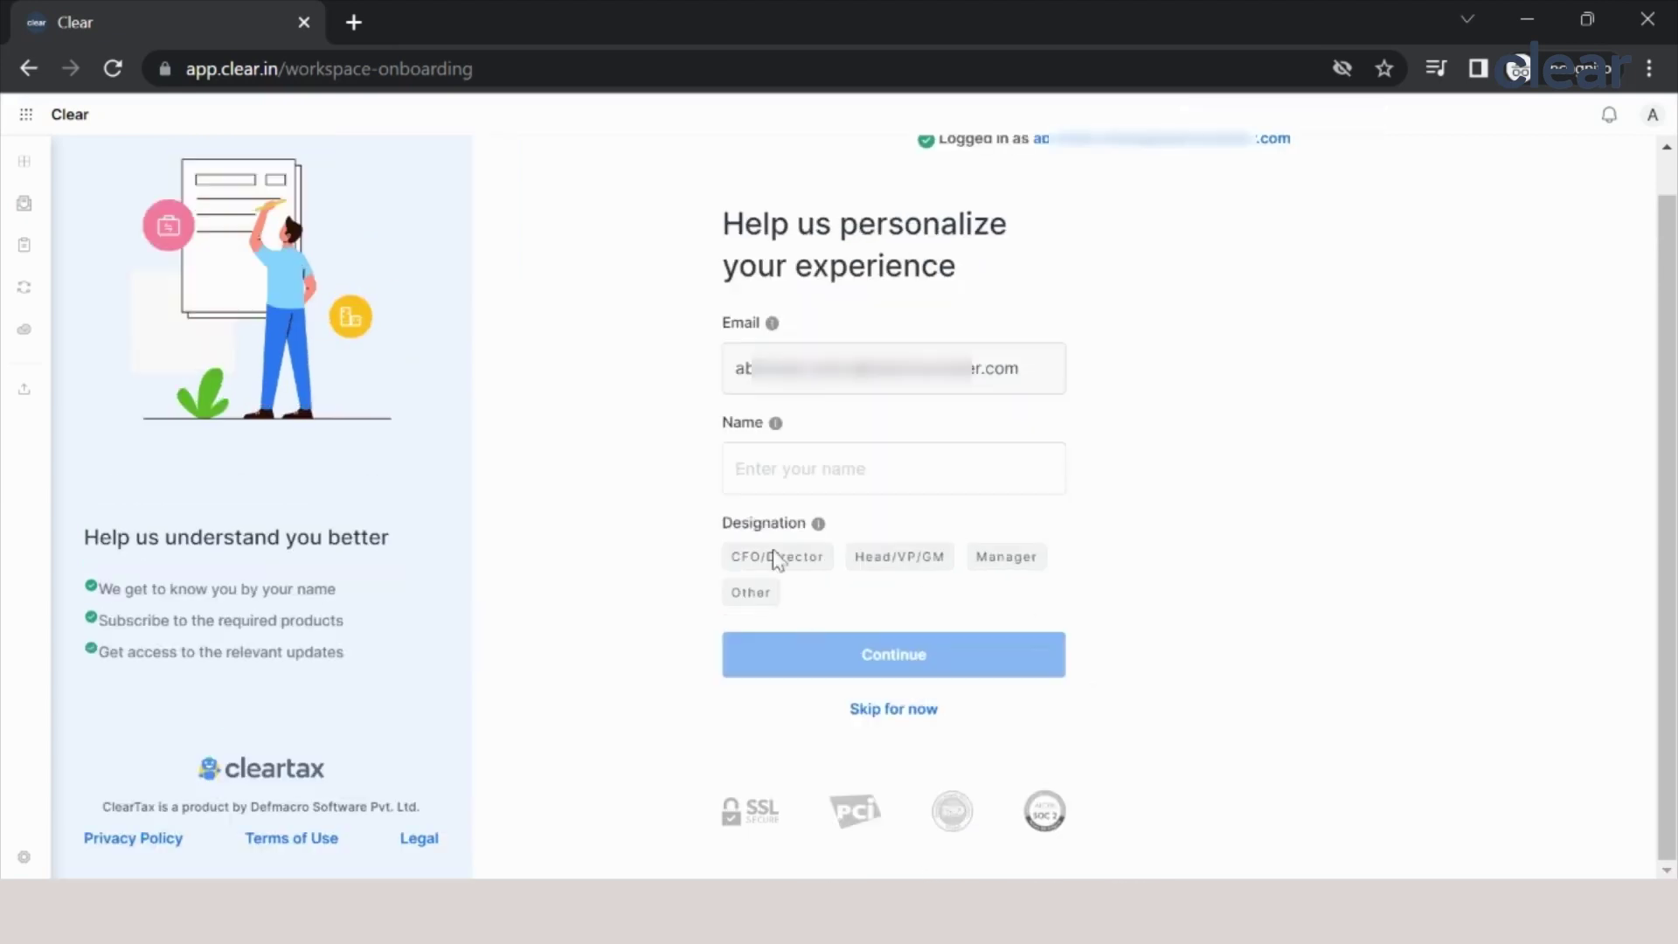
pyautogui.click(797, 463)
pyautogui.write('Abhishek')
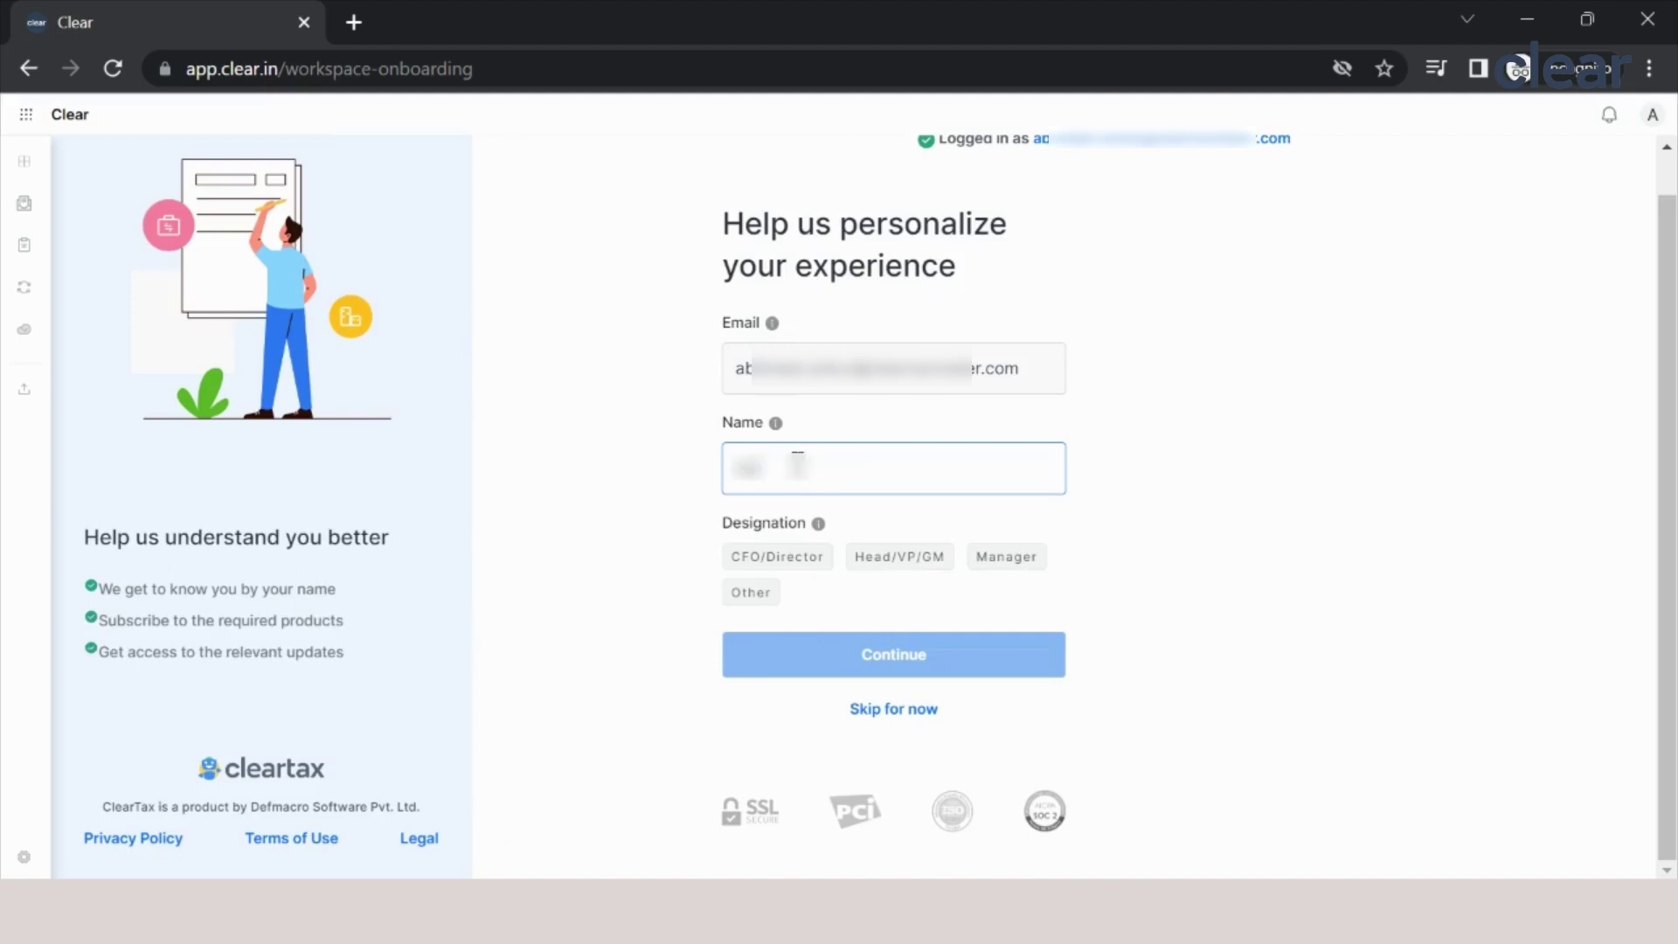
pyautogui.click(749, 597)
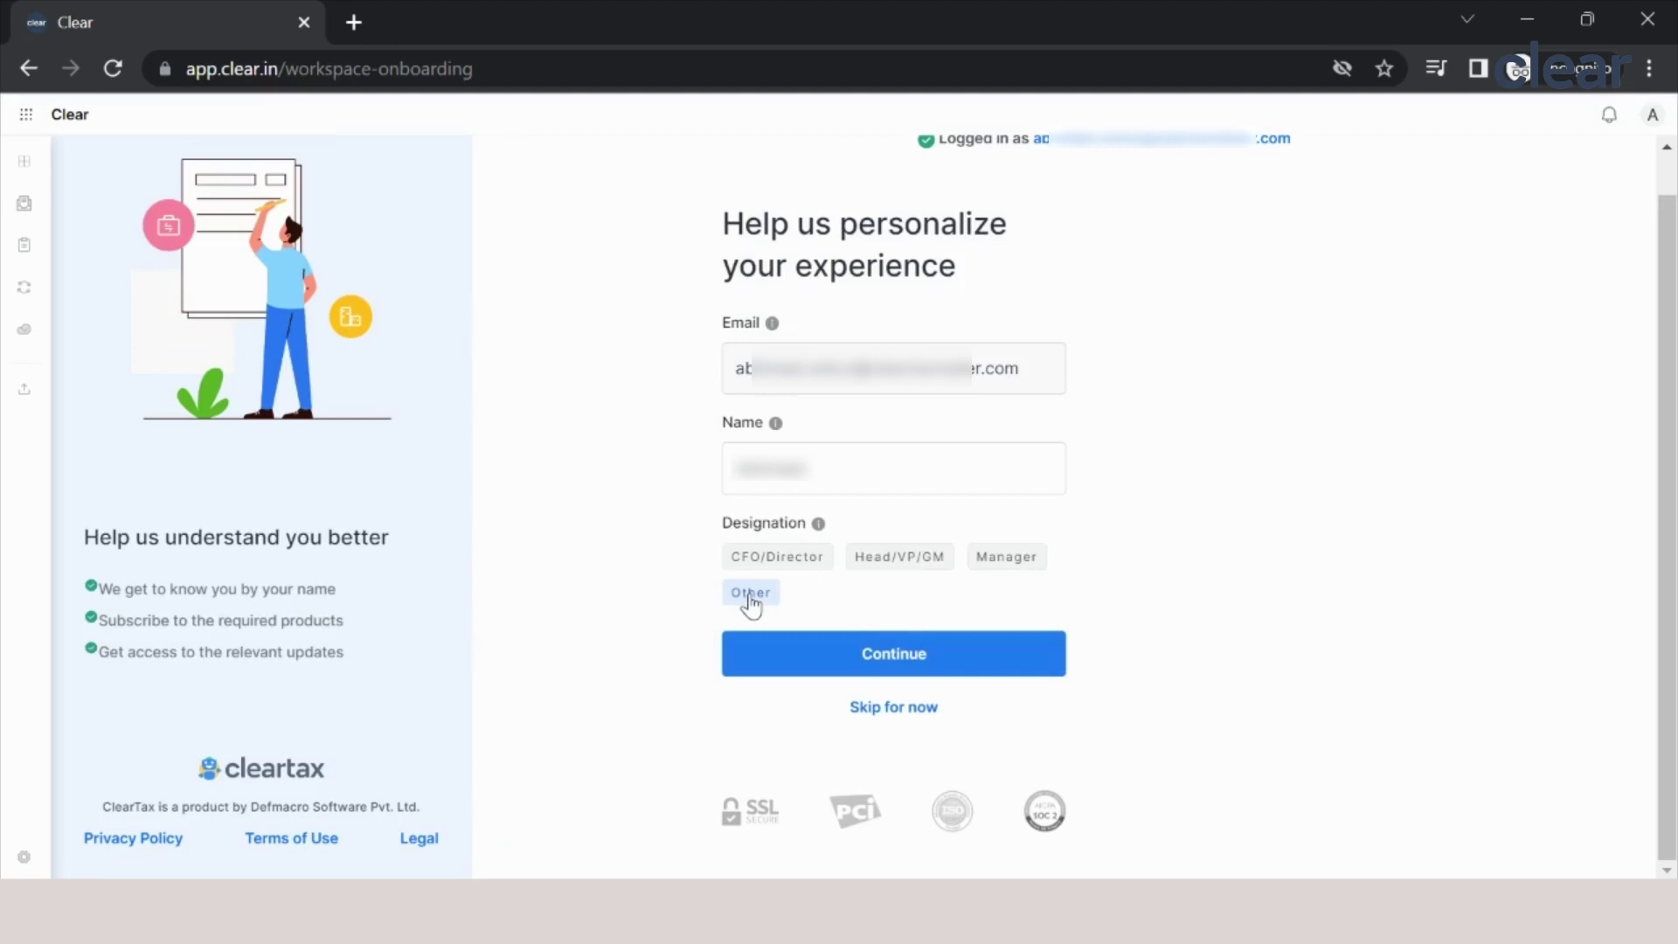
pyautogui.click(887, 661)
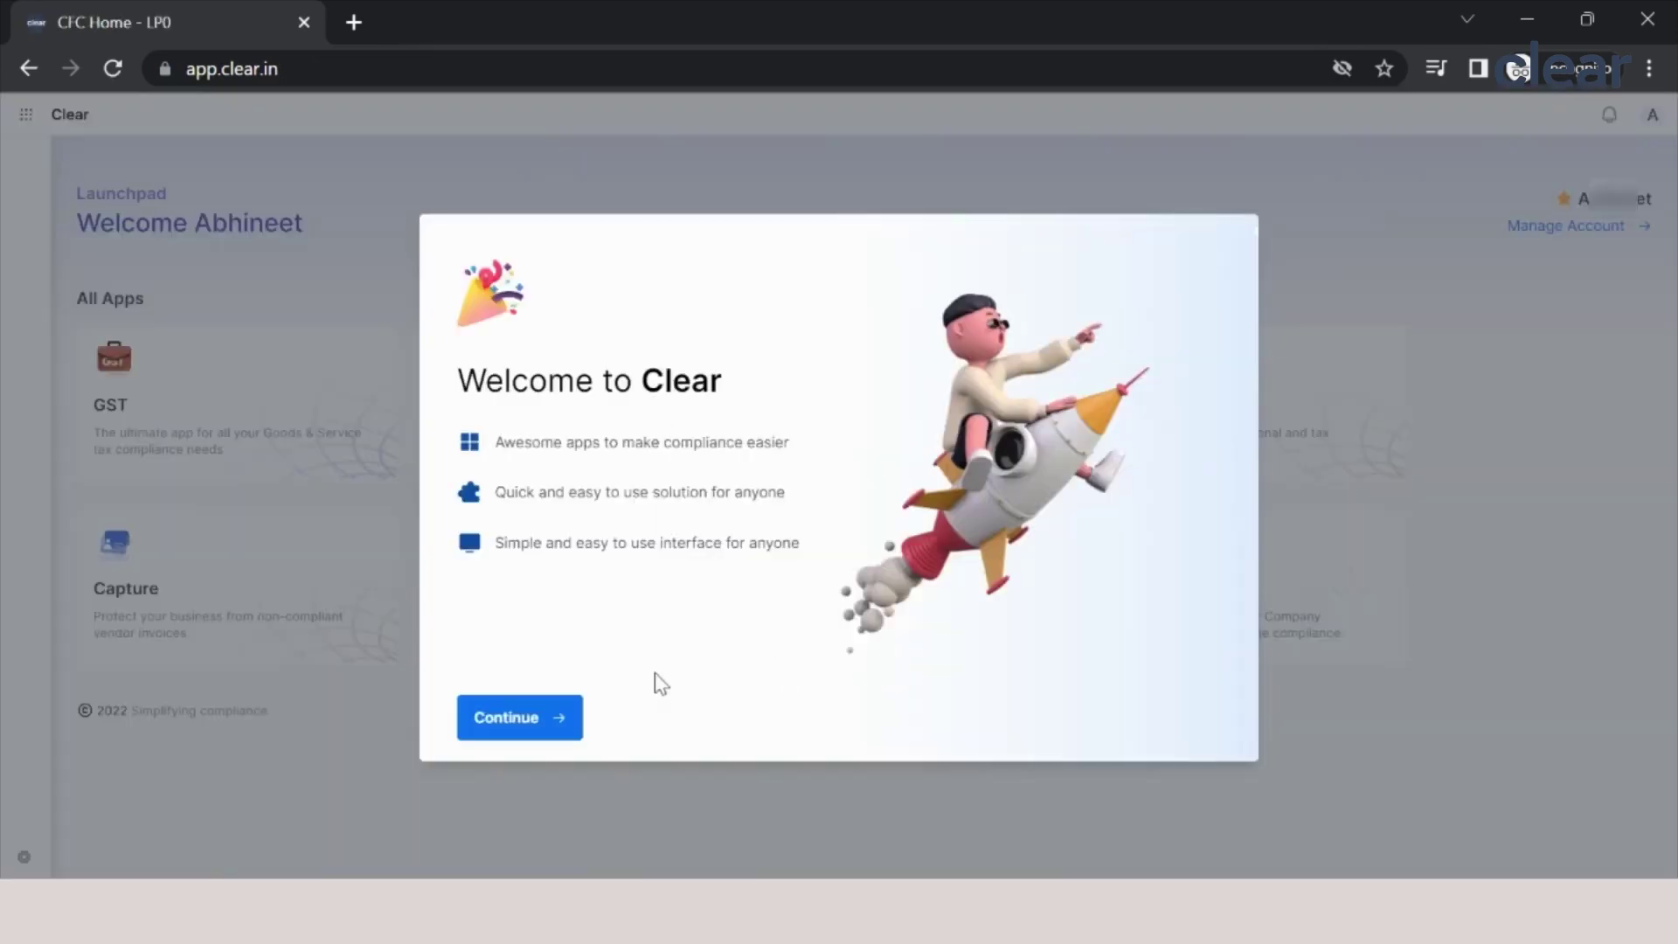
# Step: Dismiss the Welcome to Clear dialog and launch the TDS app from the launchpad
pyautogui.click(510, 733)
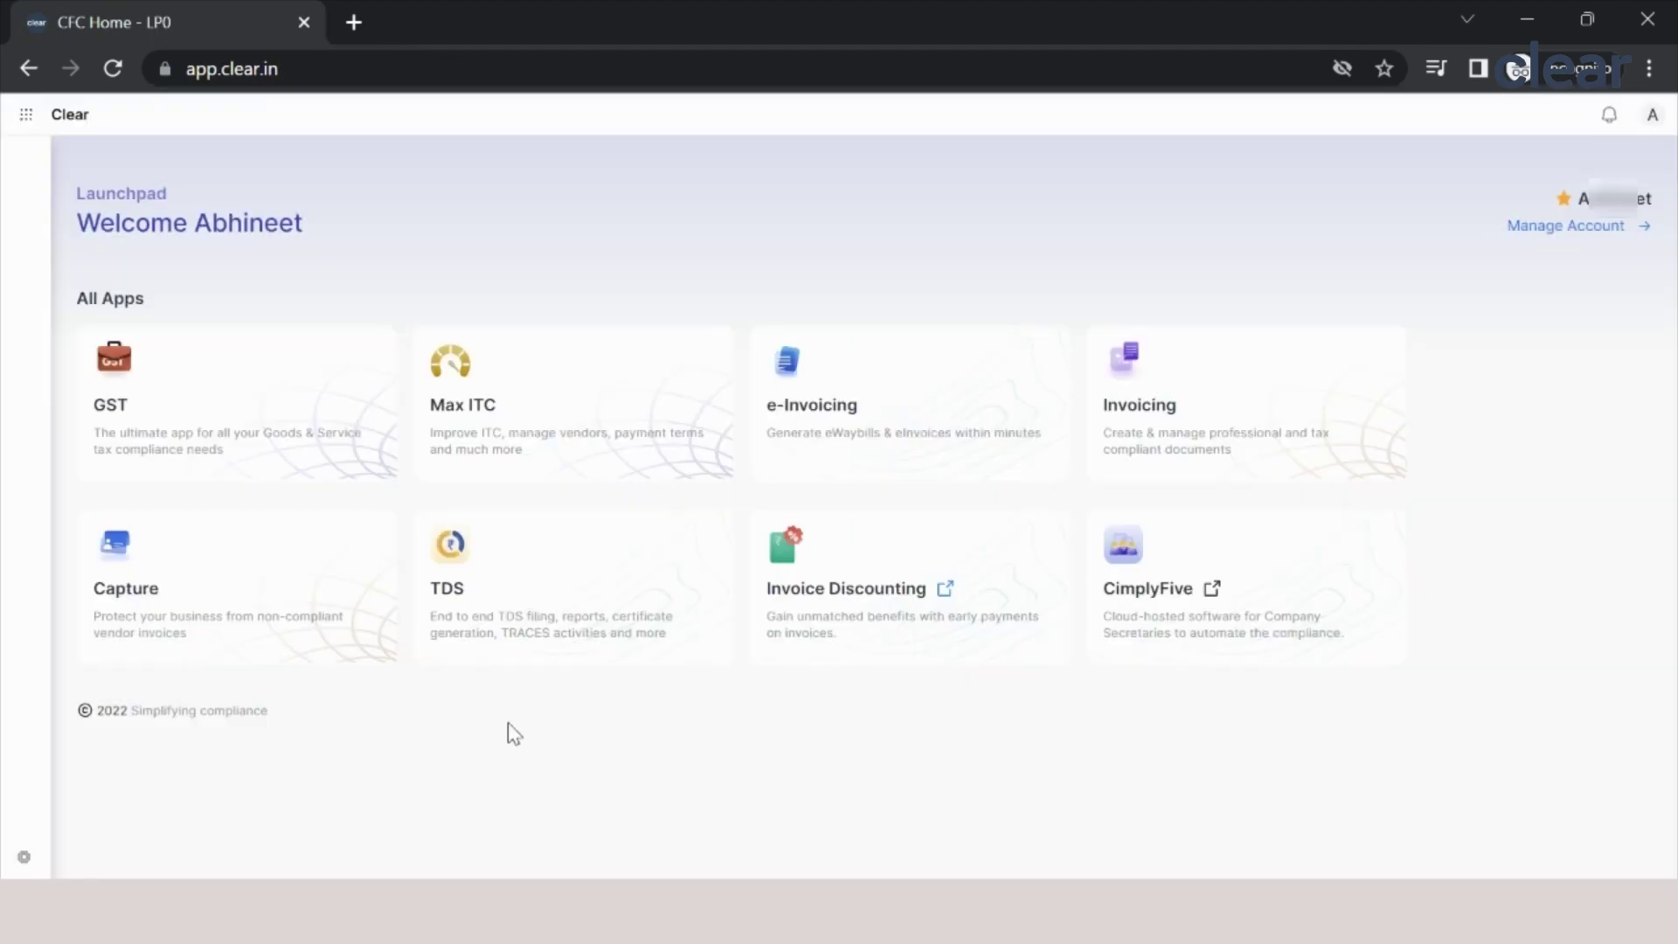
pyautogui.click(495, 627)
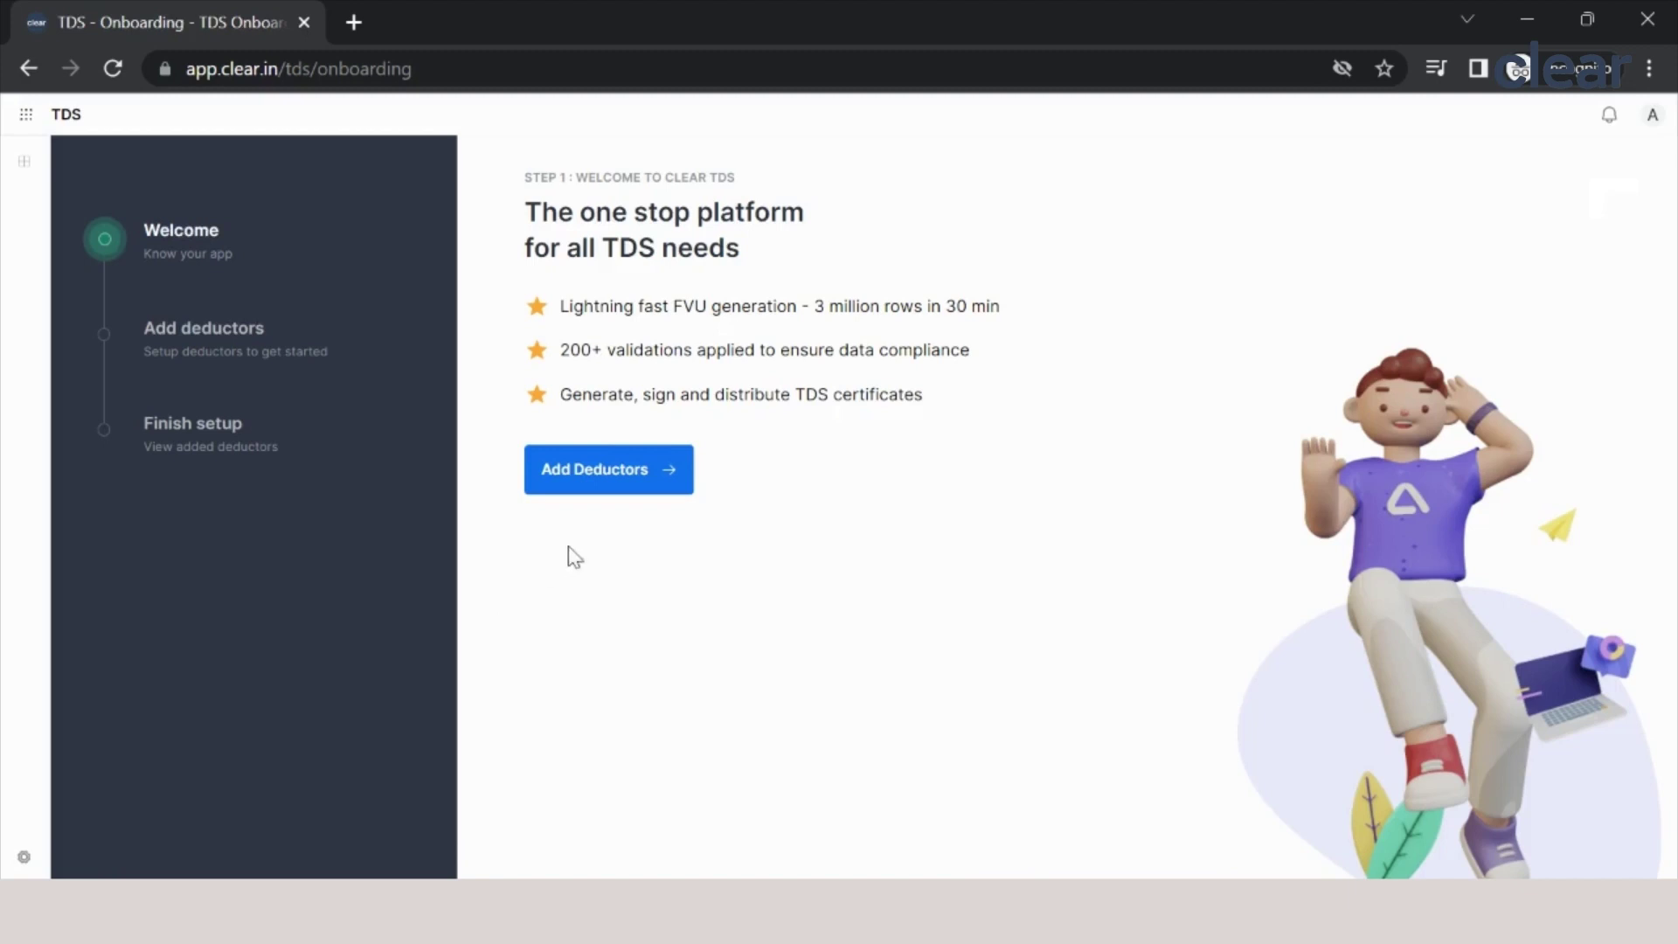
# Step: Start adding deductors, note the .tds Import files option, then view and close the manual deductor form
pyautogui.click(609, 486)
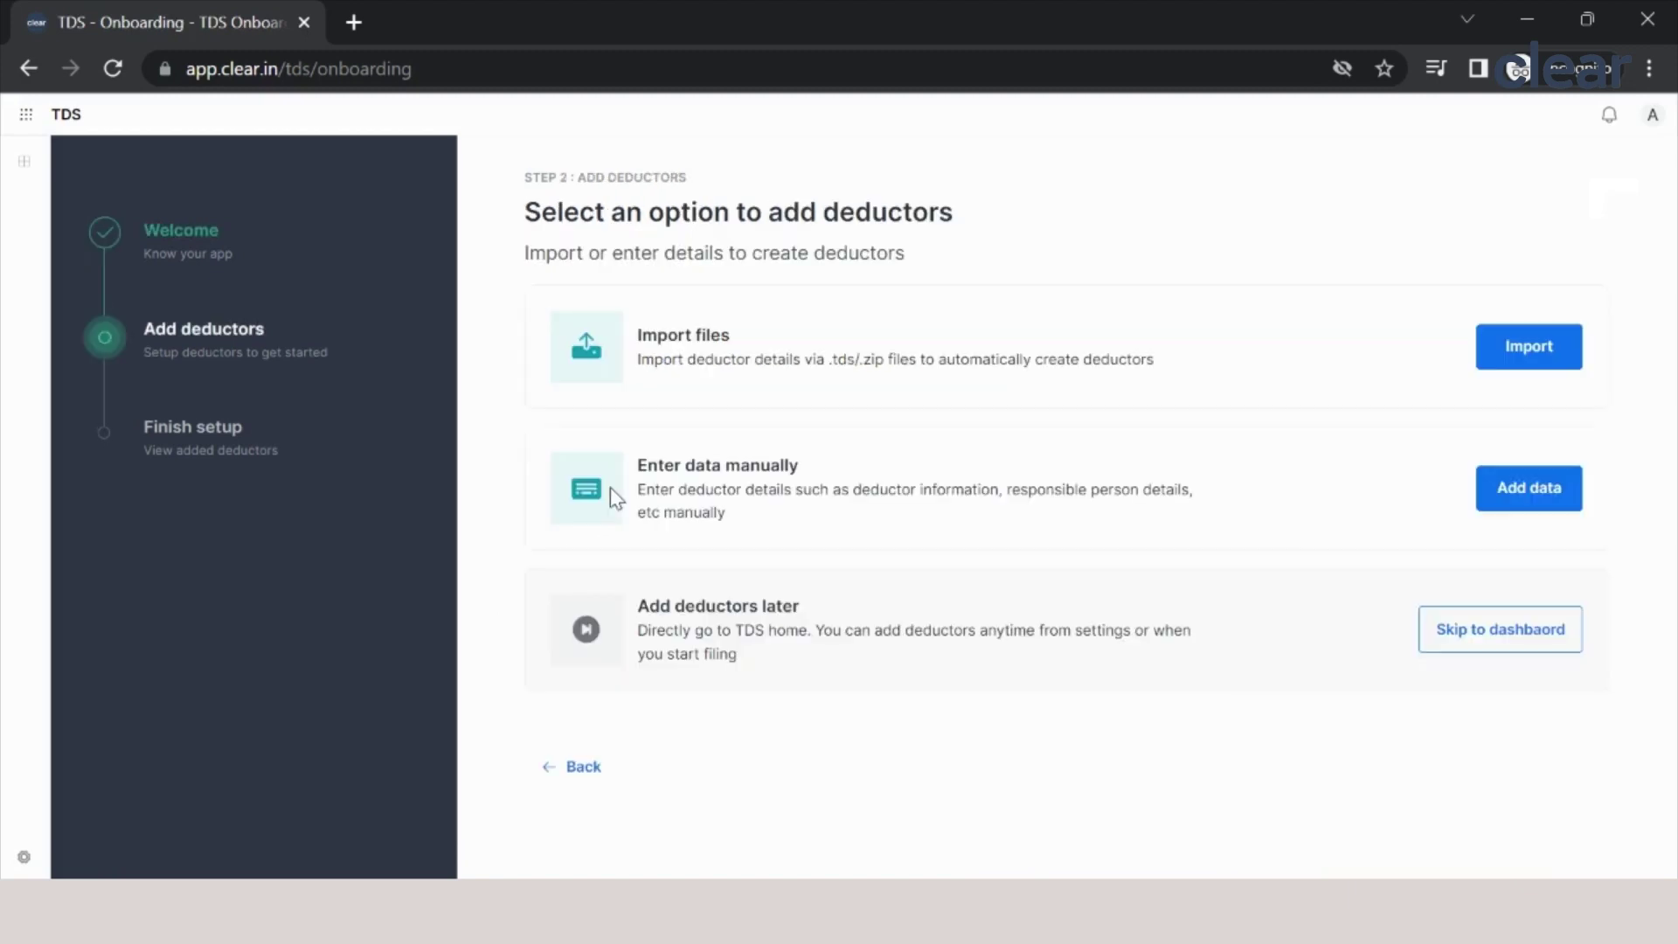
pyautogui.tripleClick(684, 335)
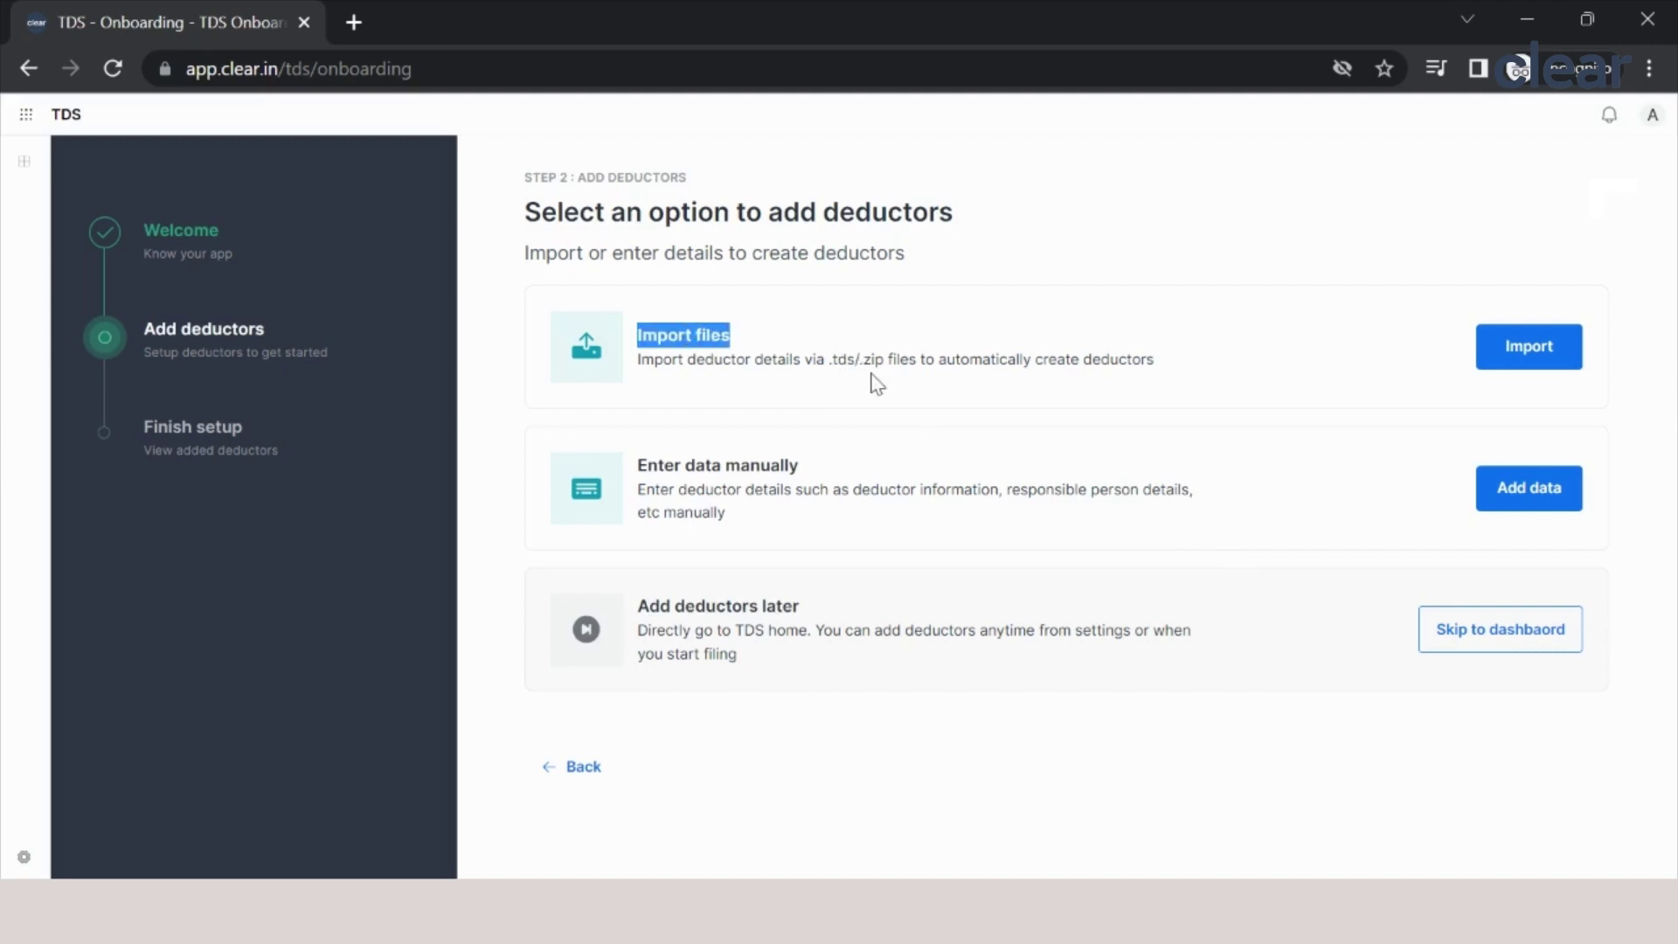
pyautogui.doubleClick(841, 358)
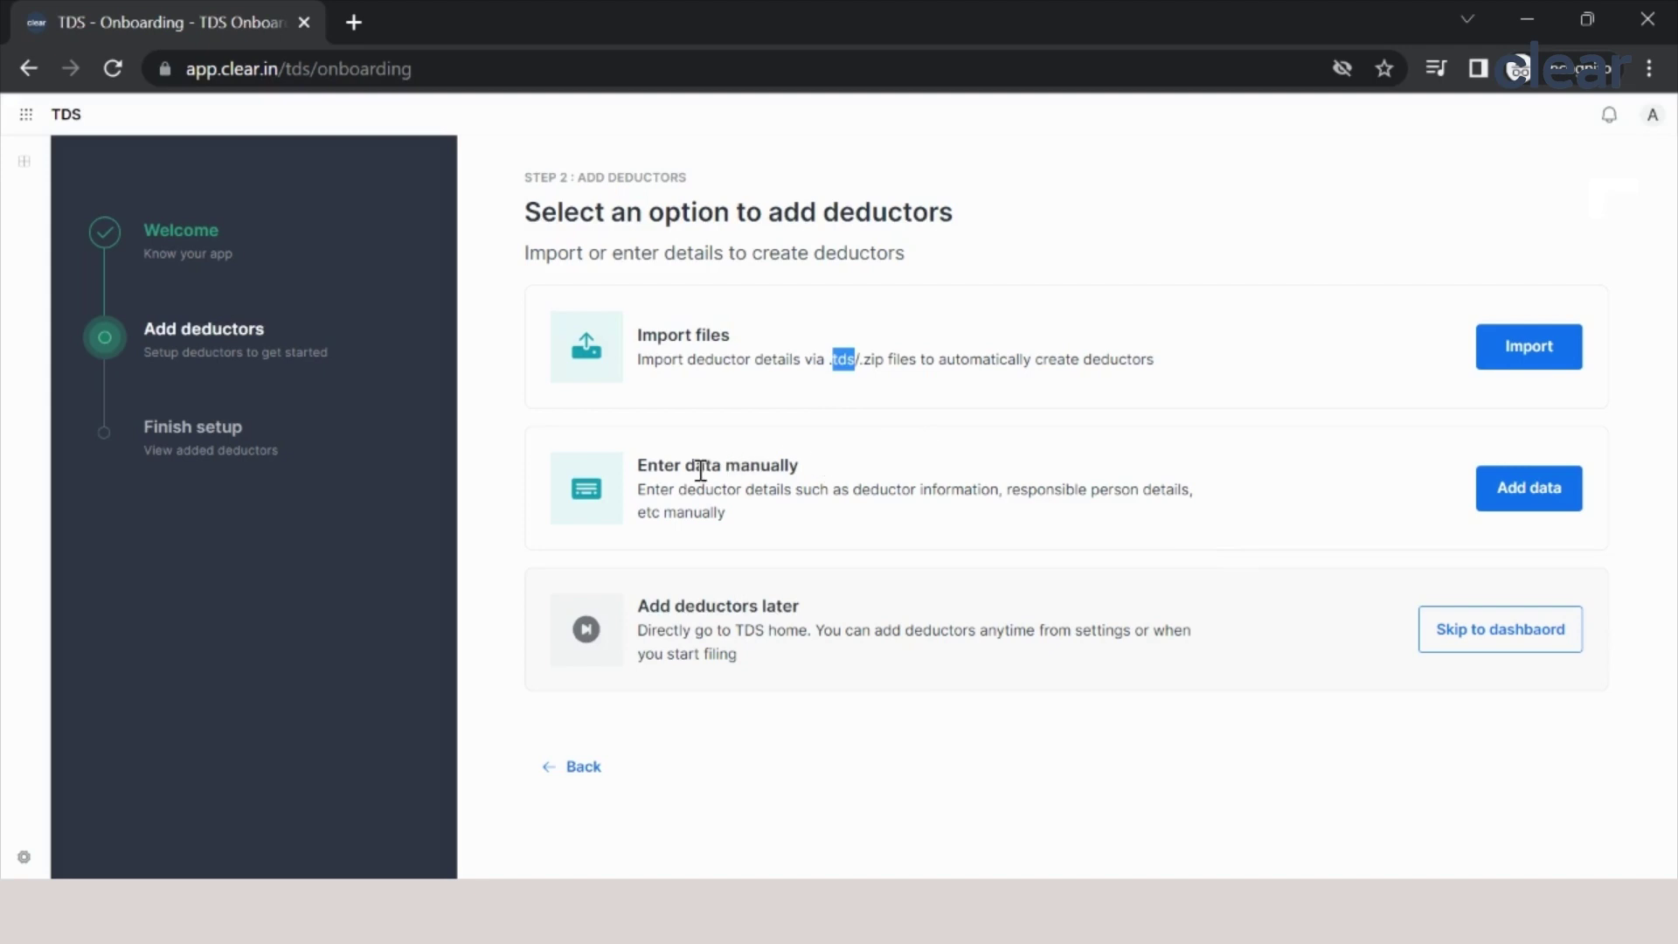
pyautogui.click(1541, 507)
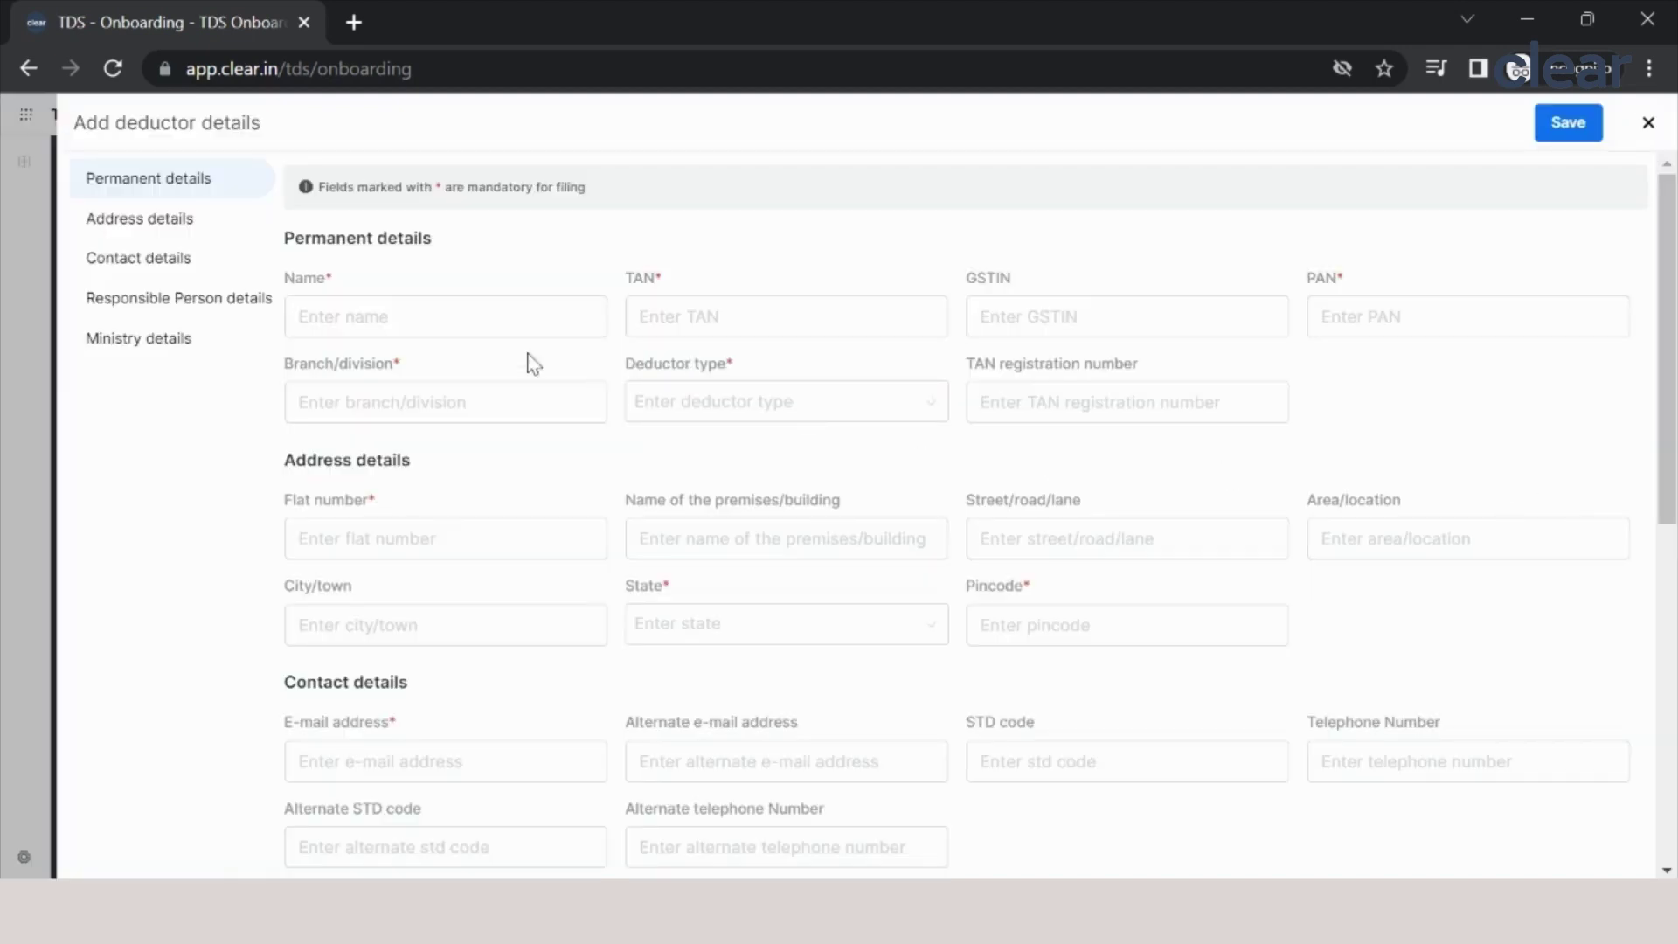
pyautogui.moveTo(354, 293); pyautogui.dragTo(288, 277)
pyautogui.moveTo(682, 274); pyautogui.dragTo(636, 277)
pyautogui.scroll(-5, 688, 476)
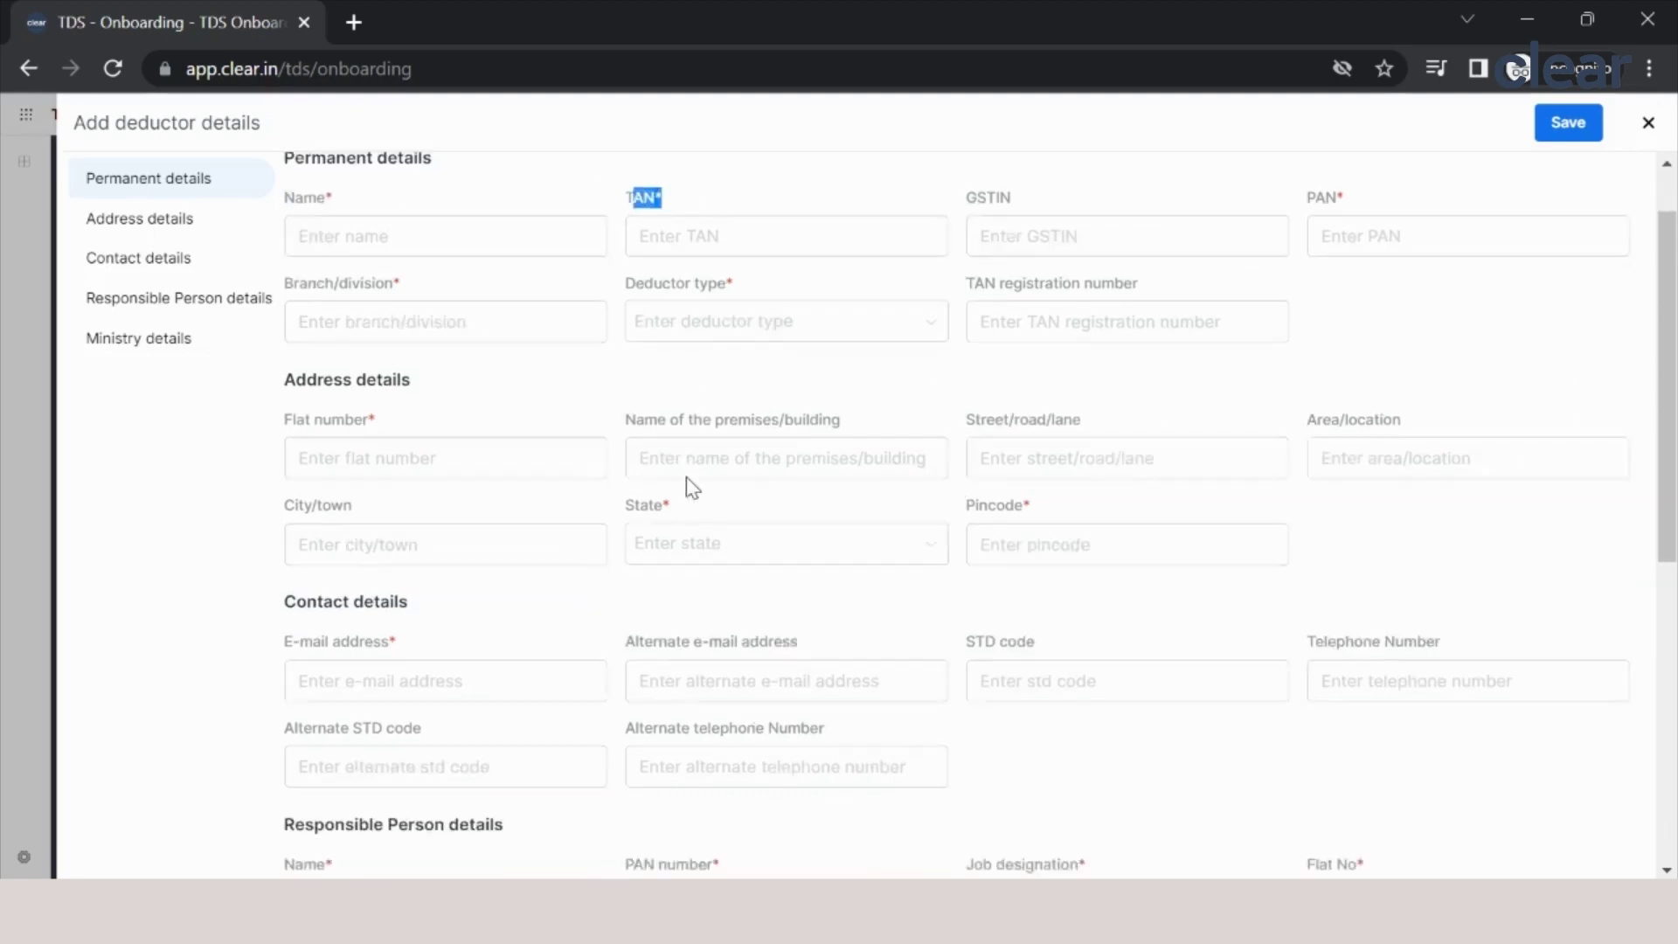
pyautogui.click(1647, 125)
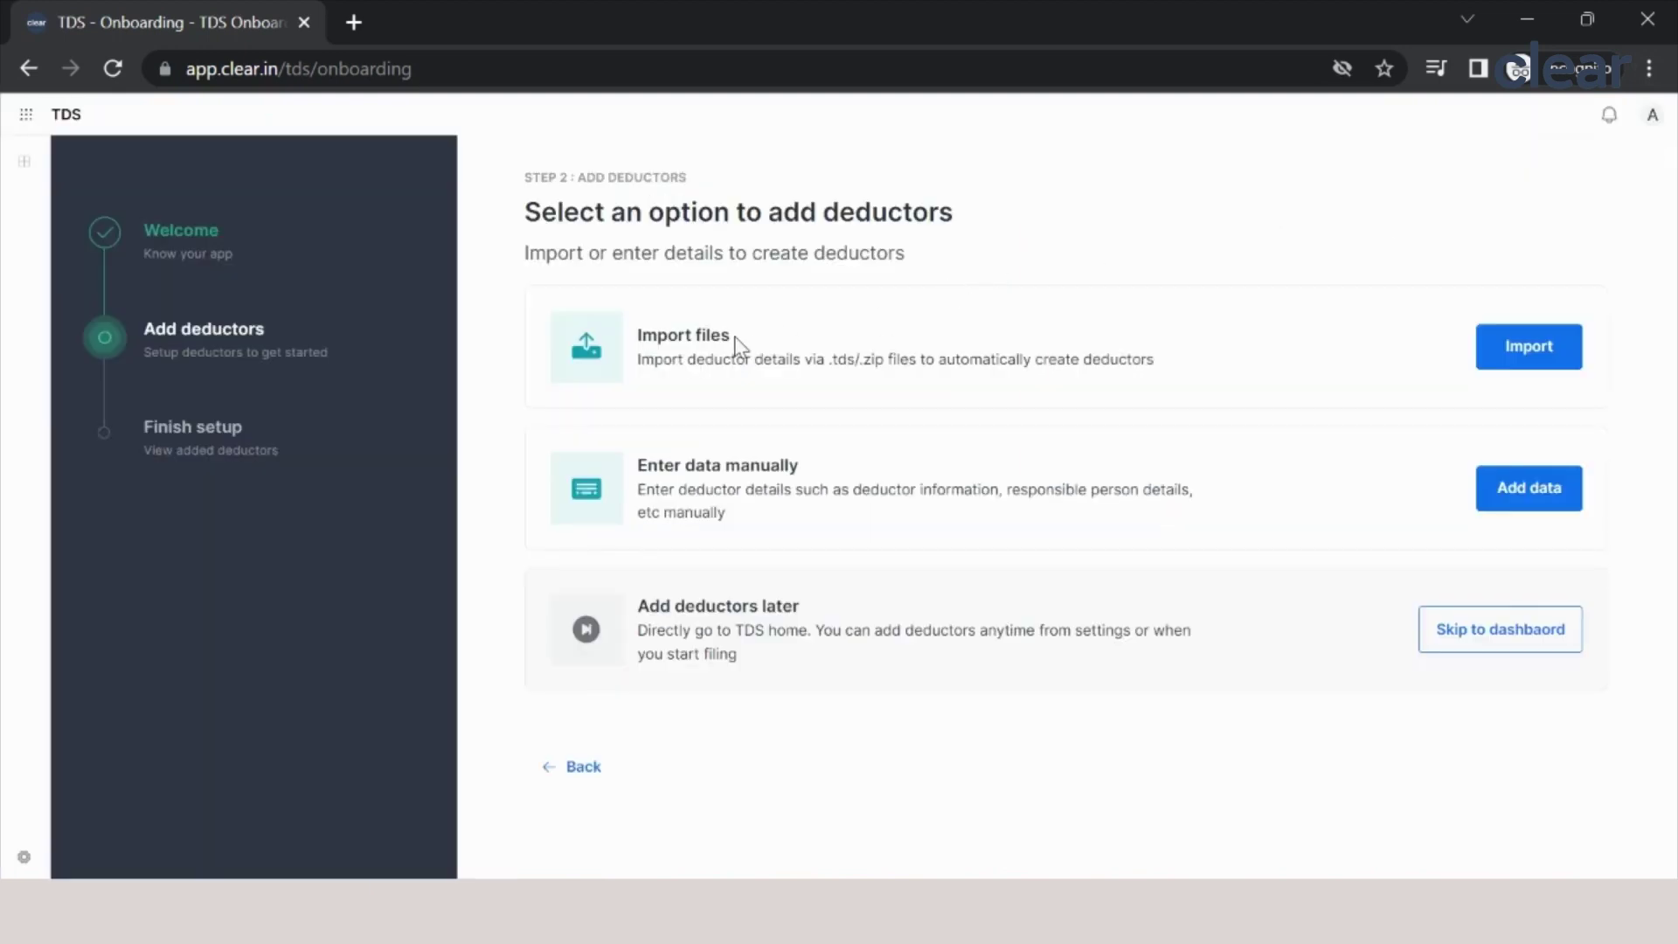
# Step: Import the deductor from the newest .tds file in Downloads, checking for errors and duplicates before finishing
pyautogui.tripleClick(639, 334)
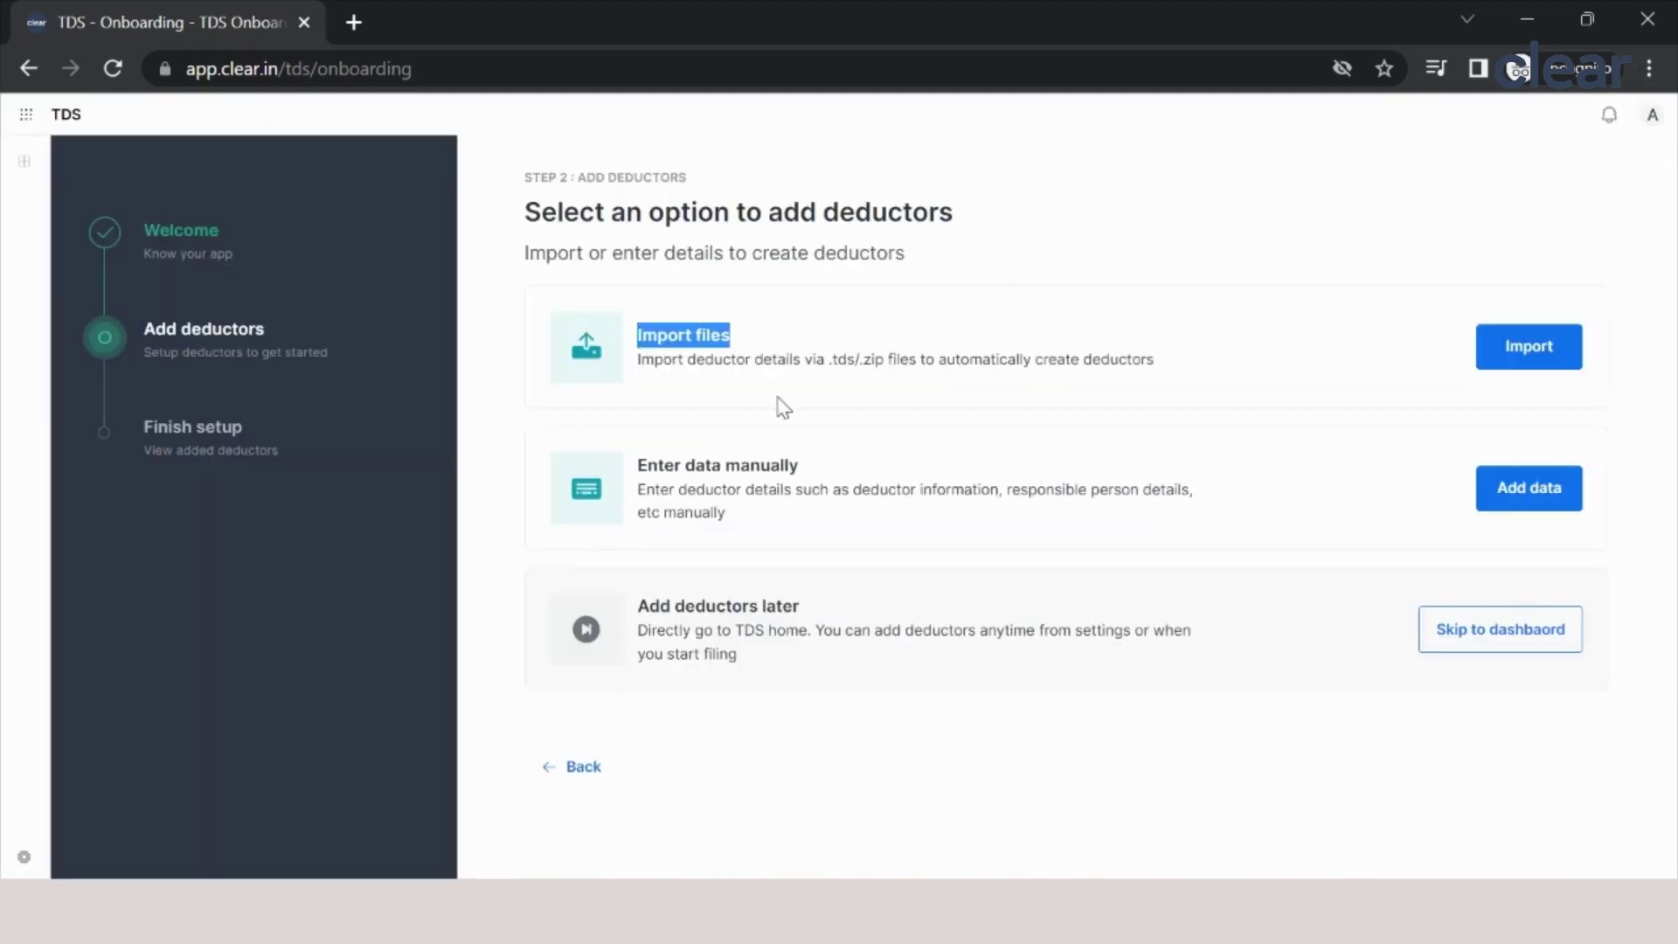
pyautogui.click(1560, 362)
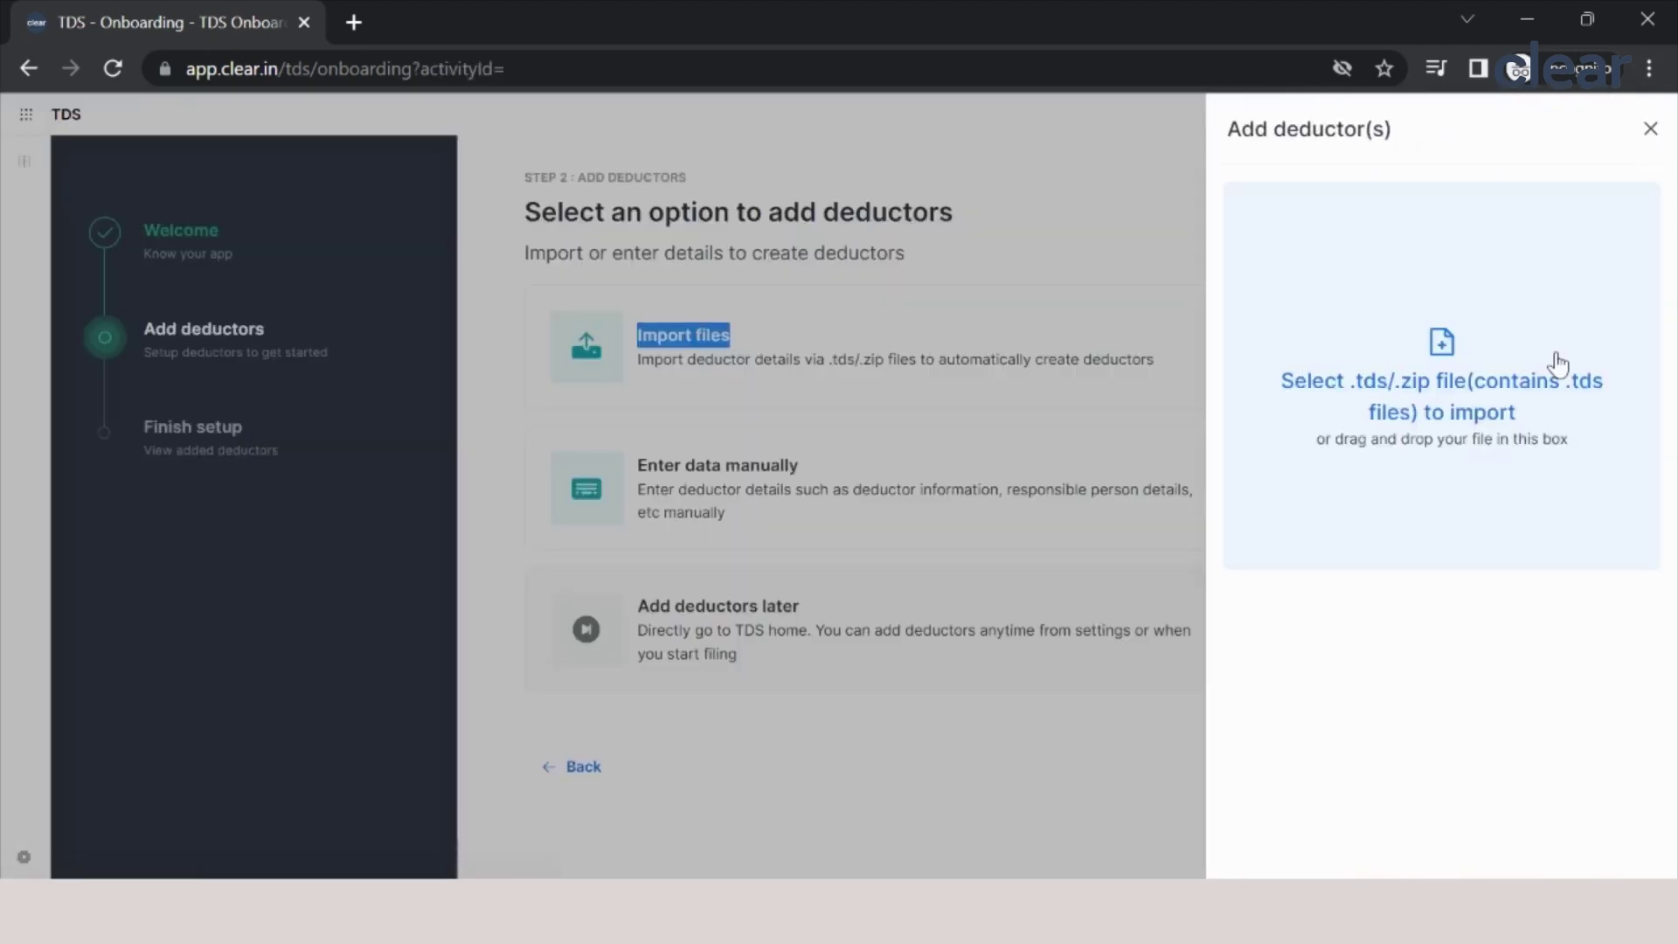
pyautogui.click(1404, 385)
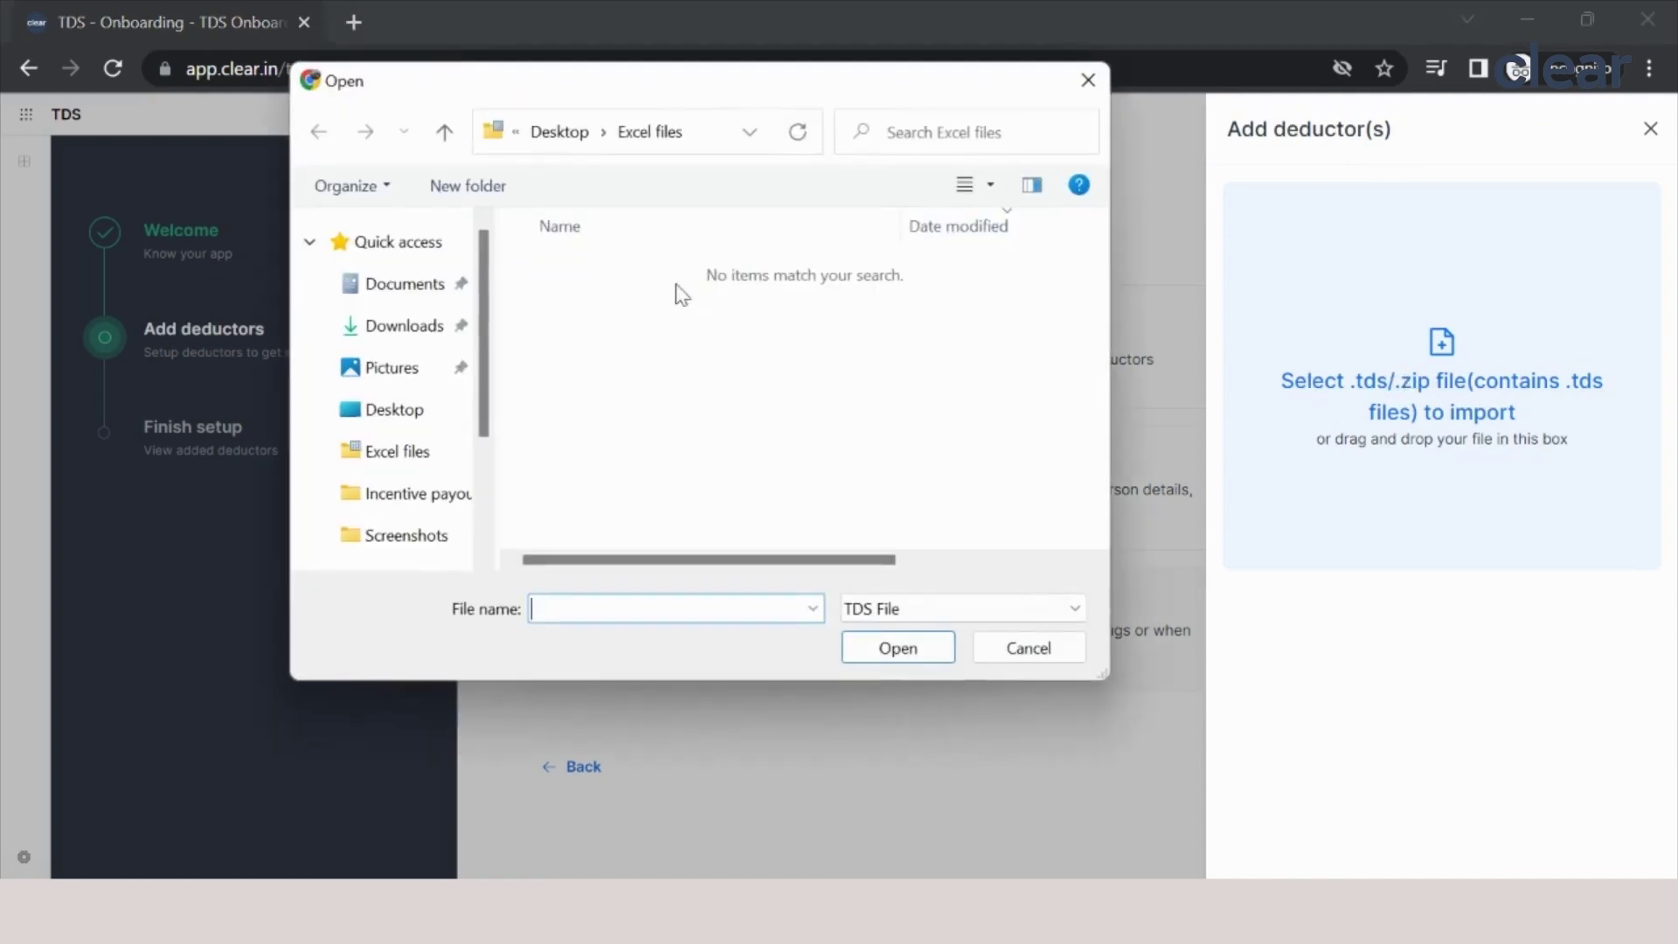
pyautogui.click(417, 329)
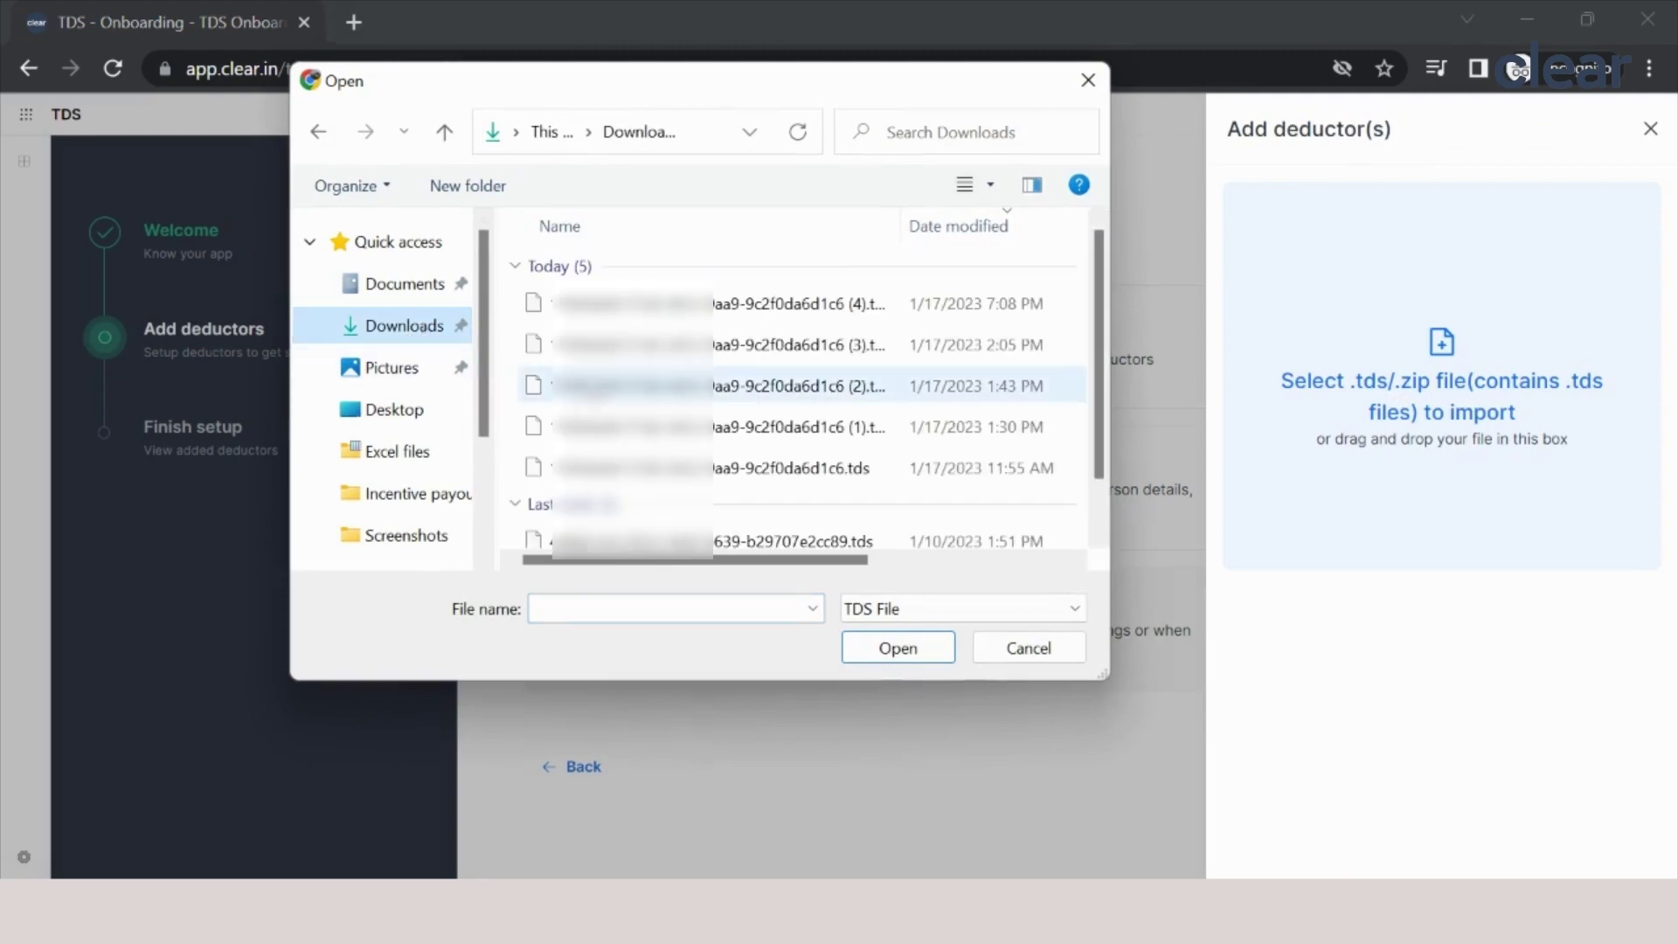
pyautogui.click(756, 320)
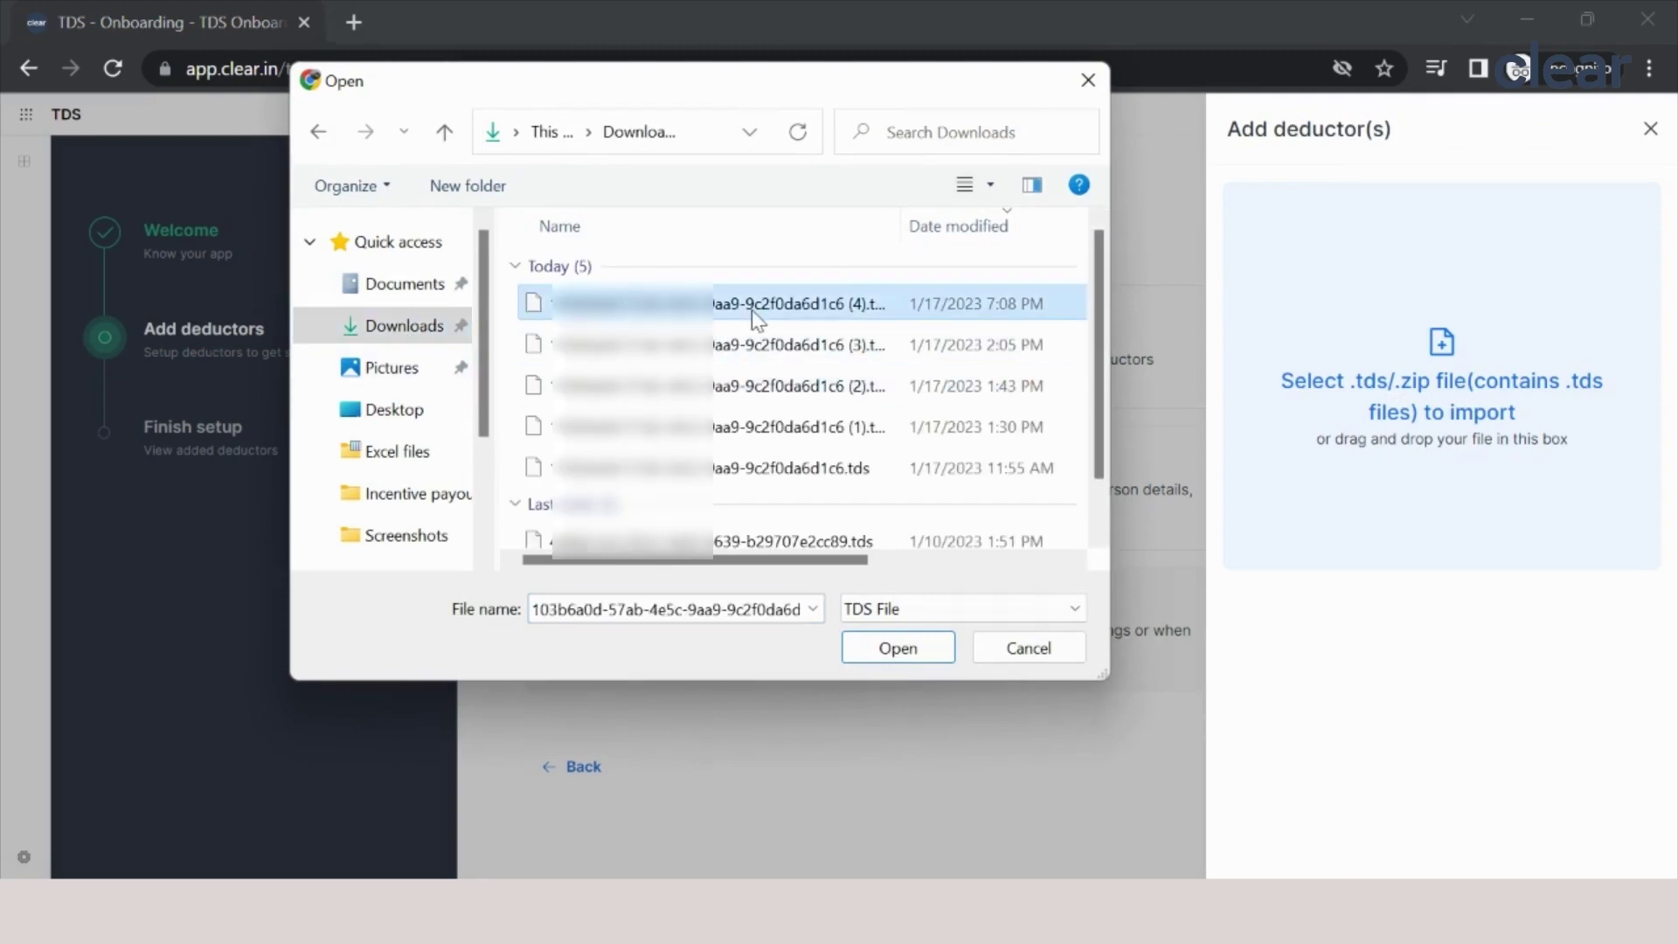
pyautogui.doubleClick(753, 314)
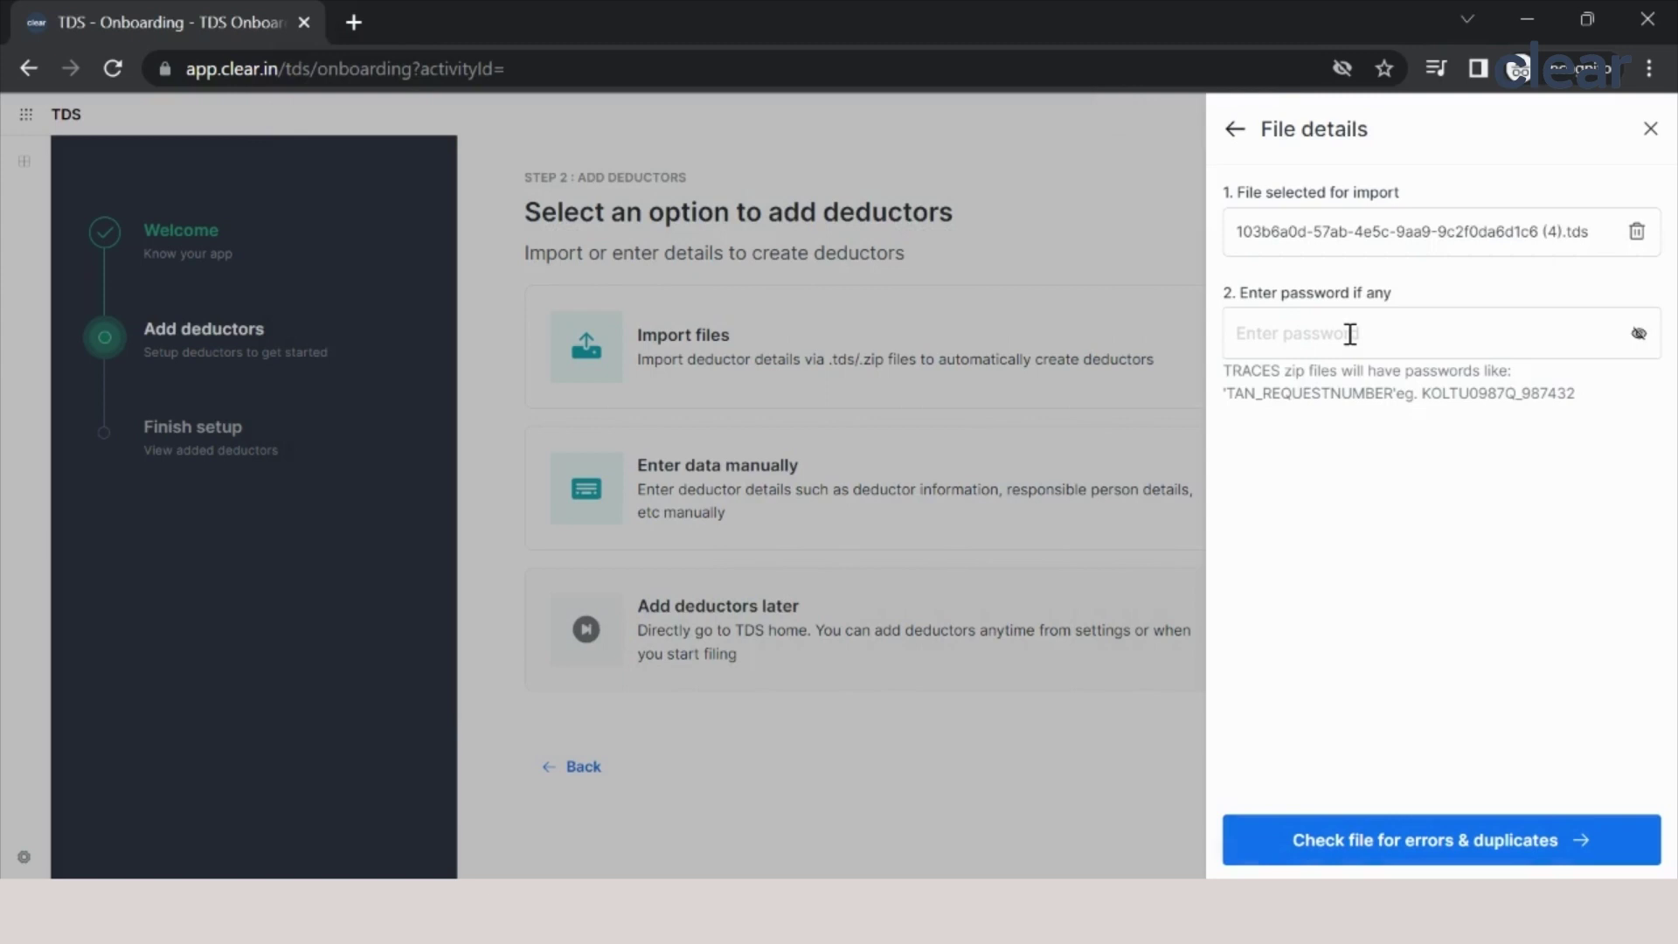
pyautogui.click(1395, 844)
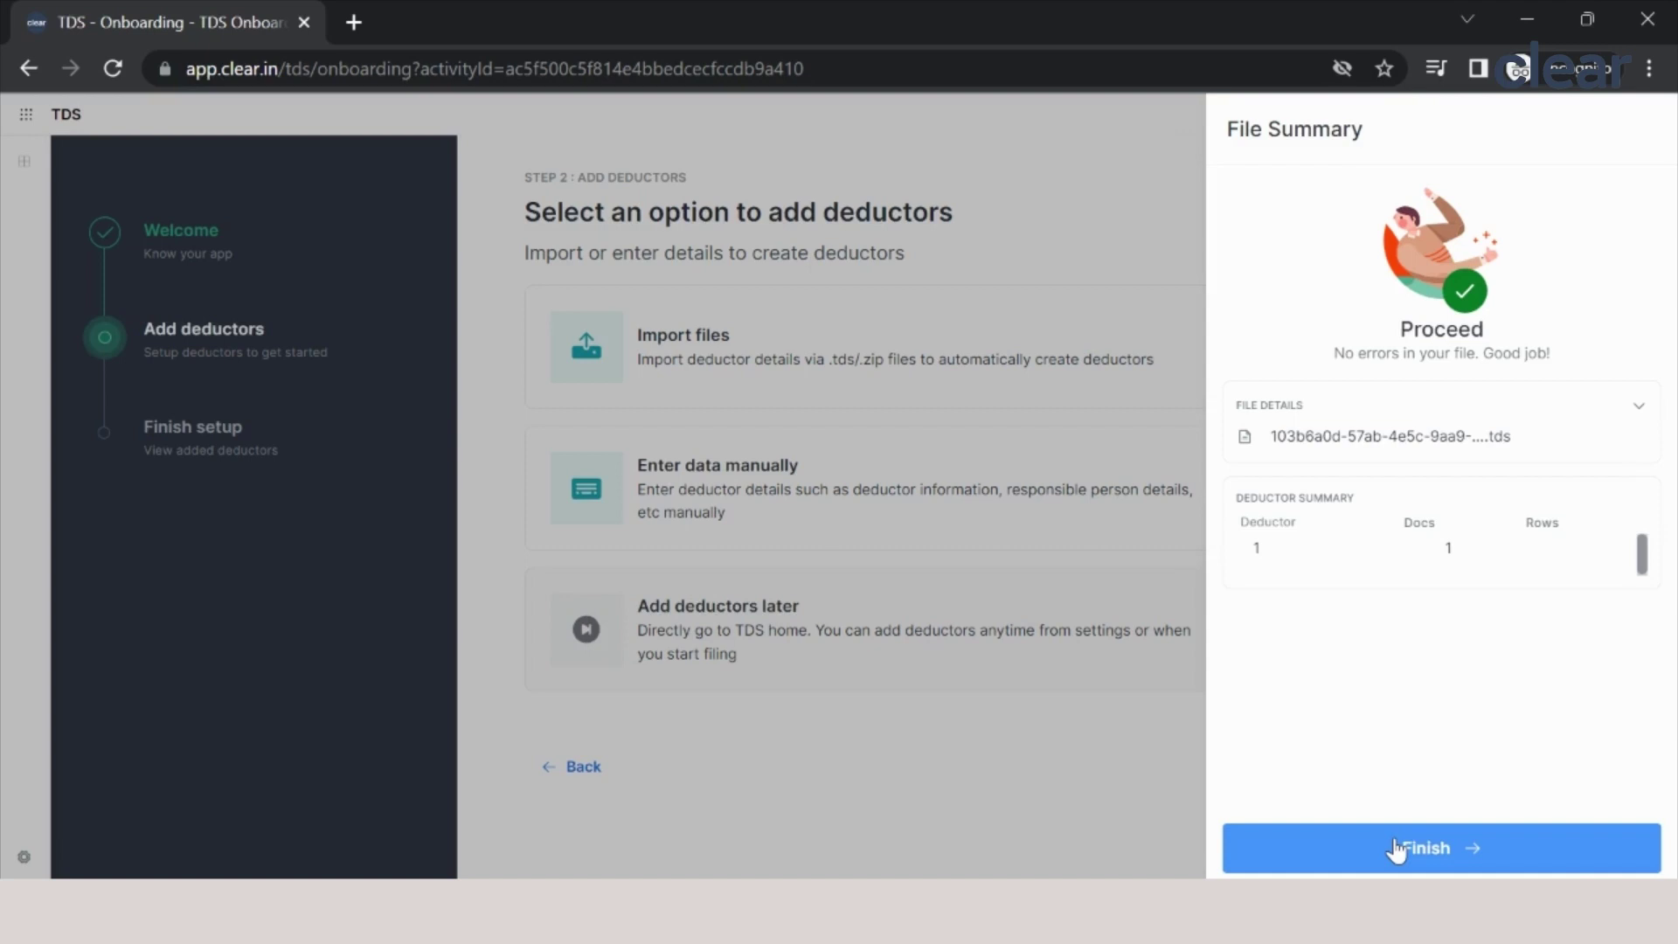
pyautogui.click(1396, 849)
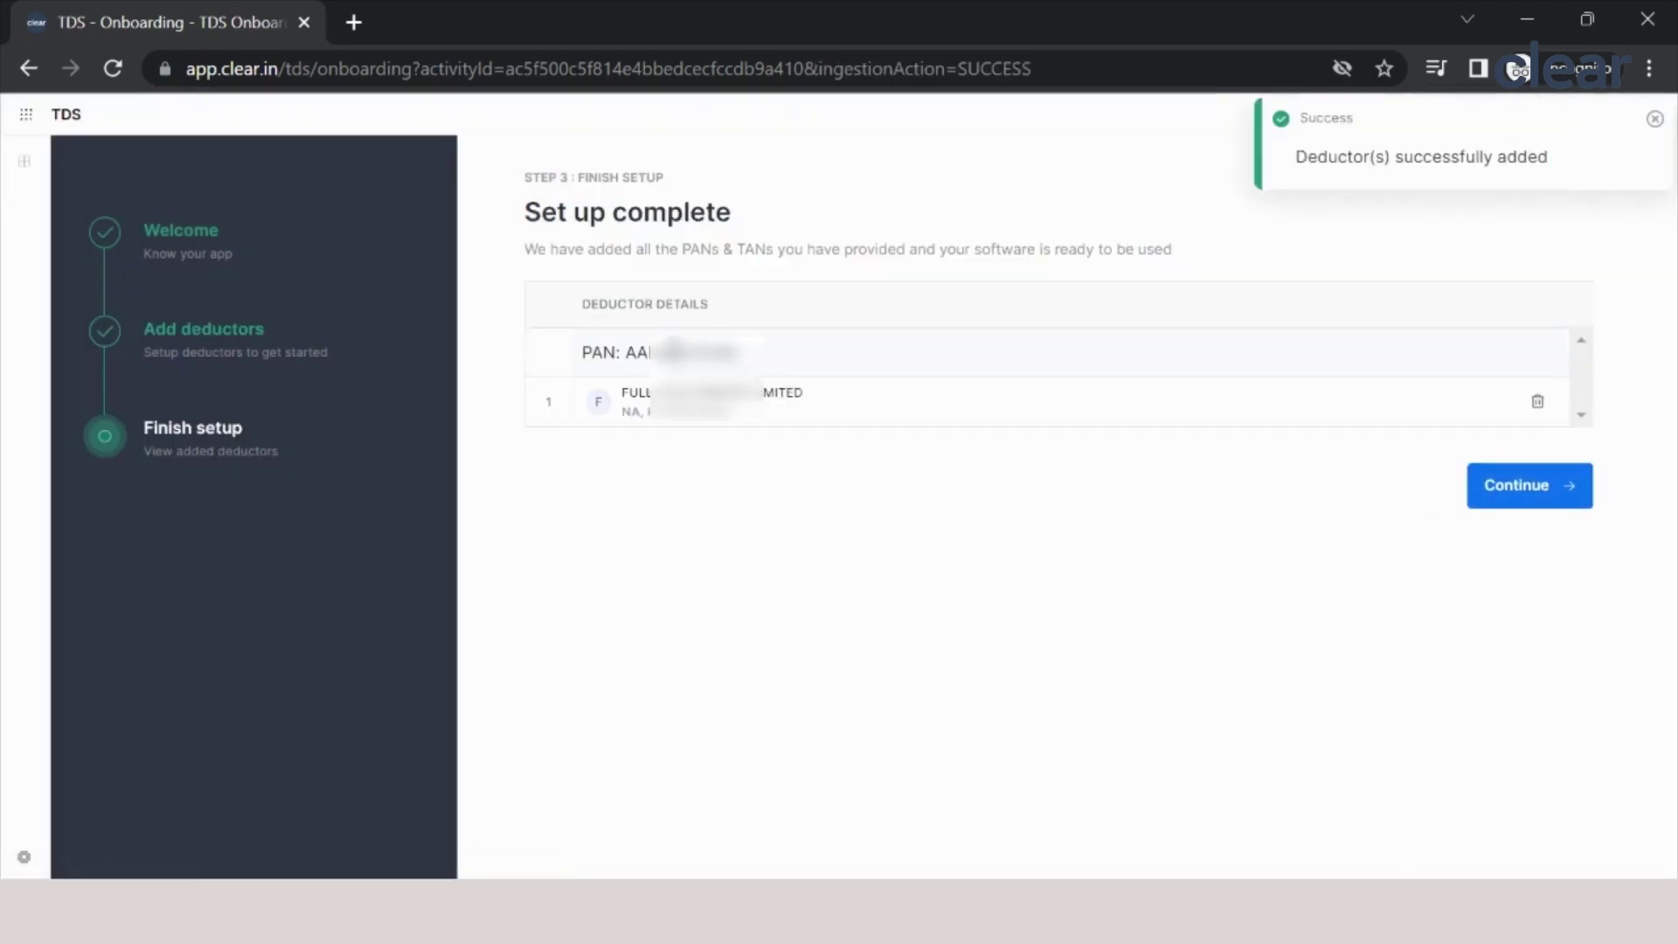
# Step: Continue past the newly added deductor to the TDS home dashboard, briefly glancing at the Traces window
pyautogui.tripleClick(664, 351)
pyautogui.doubleClick(664, 392)
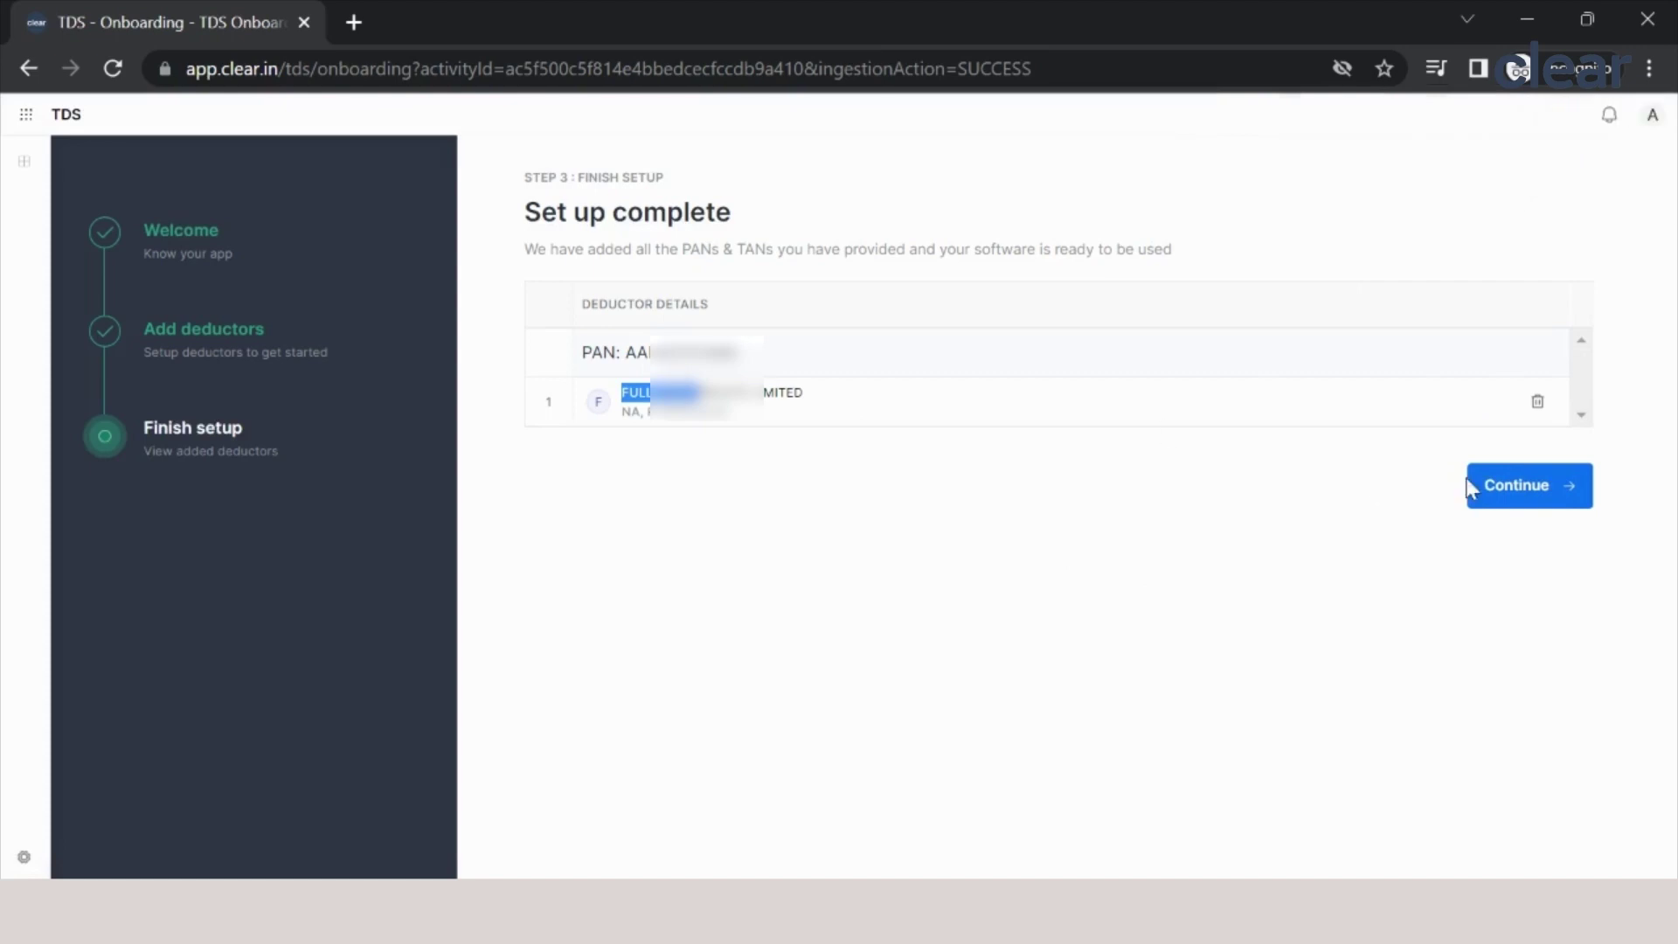
pyautogui.click(1532, 489)
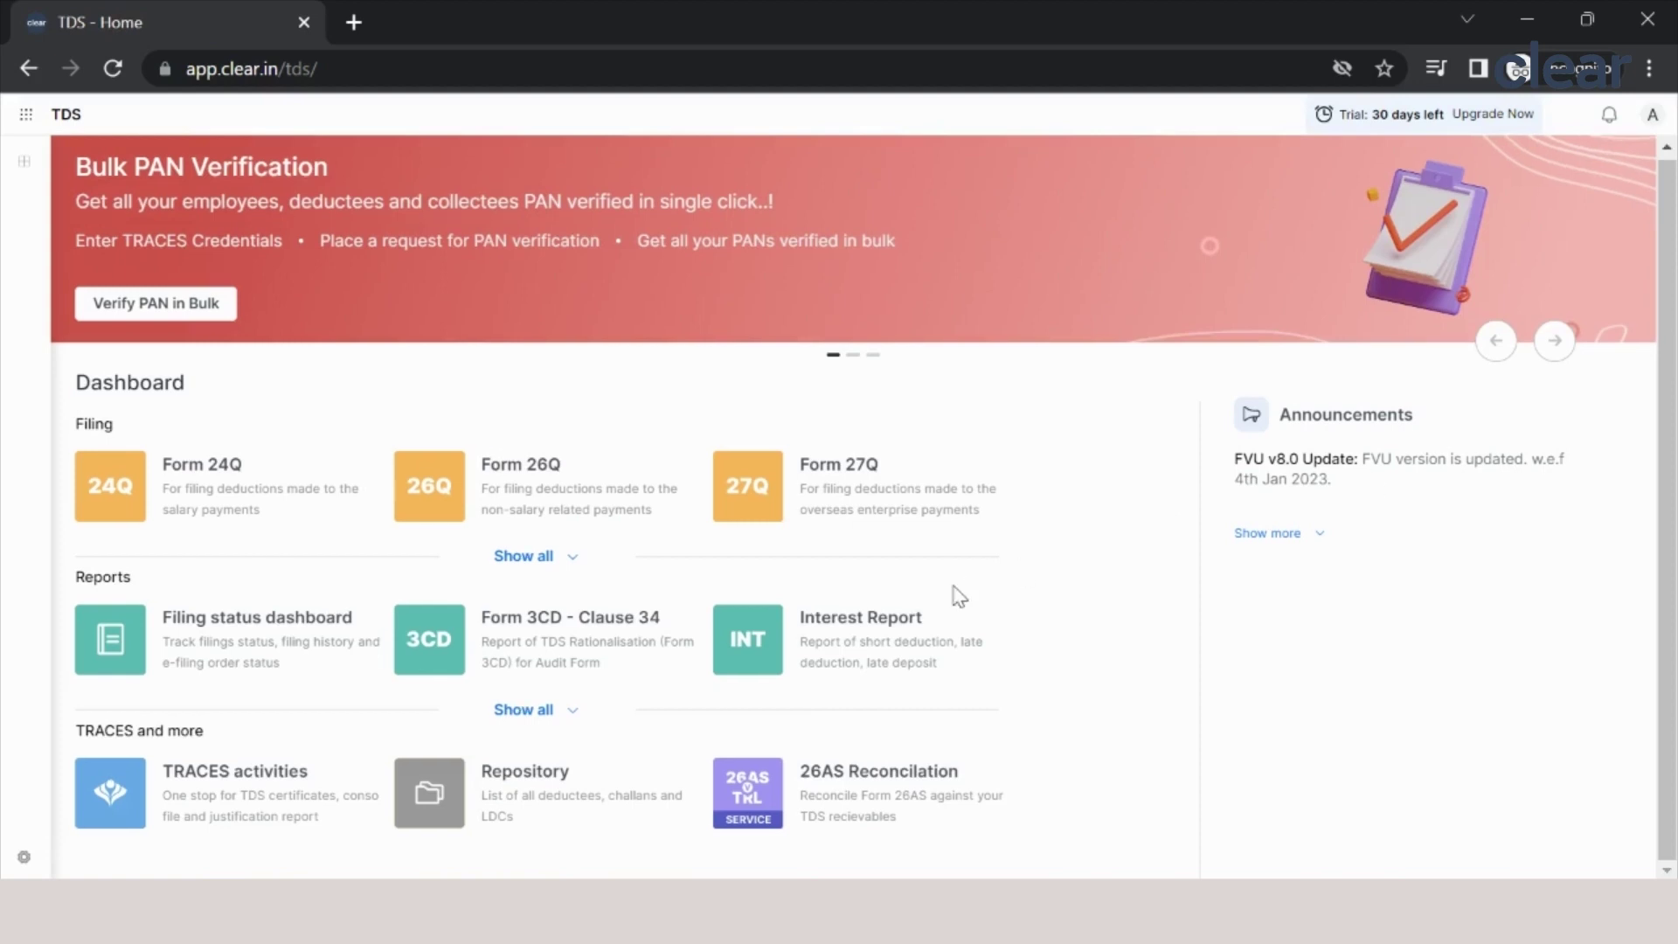
pyautogui.hotkey('alt', 'Tab')
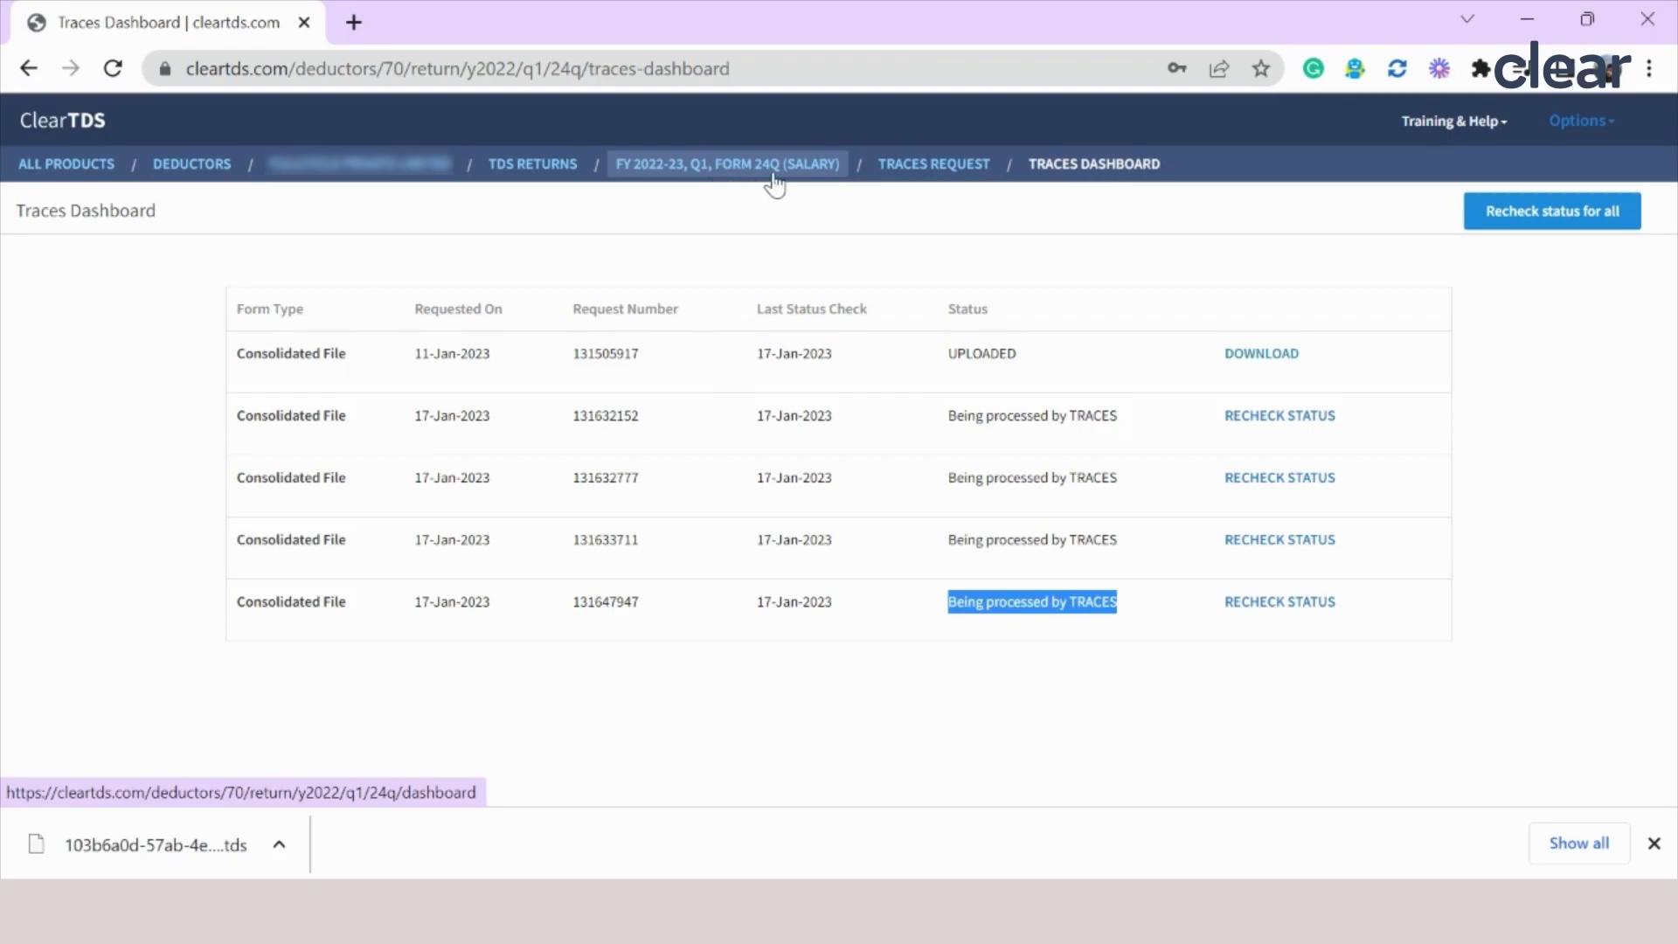
pyautogui.hotkey('alt', 'Tab')
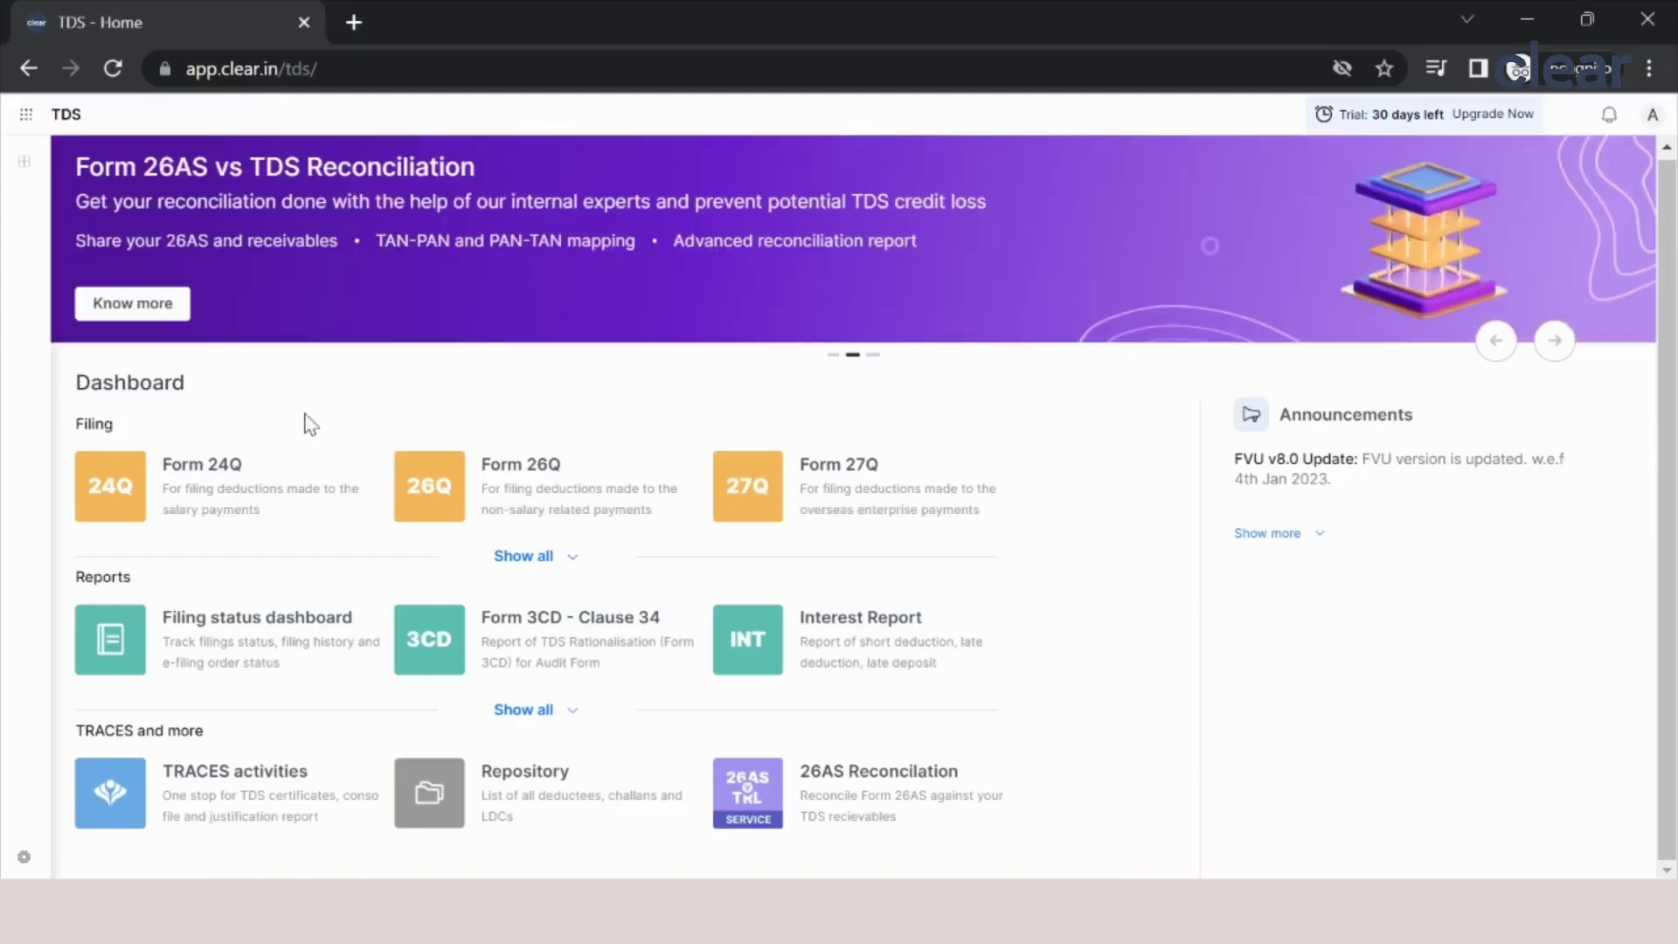
# Step: Set up a Form 24Q correction return for Q1 Apr - Jun FY 2022-23 for the imported deductor
pyautogui.click(200, 473)
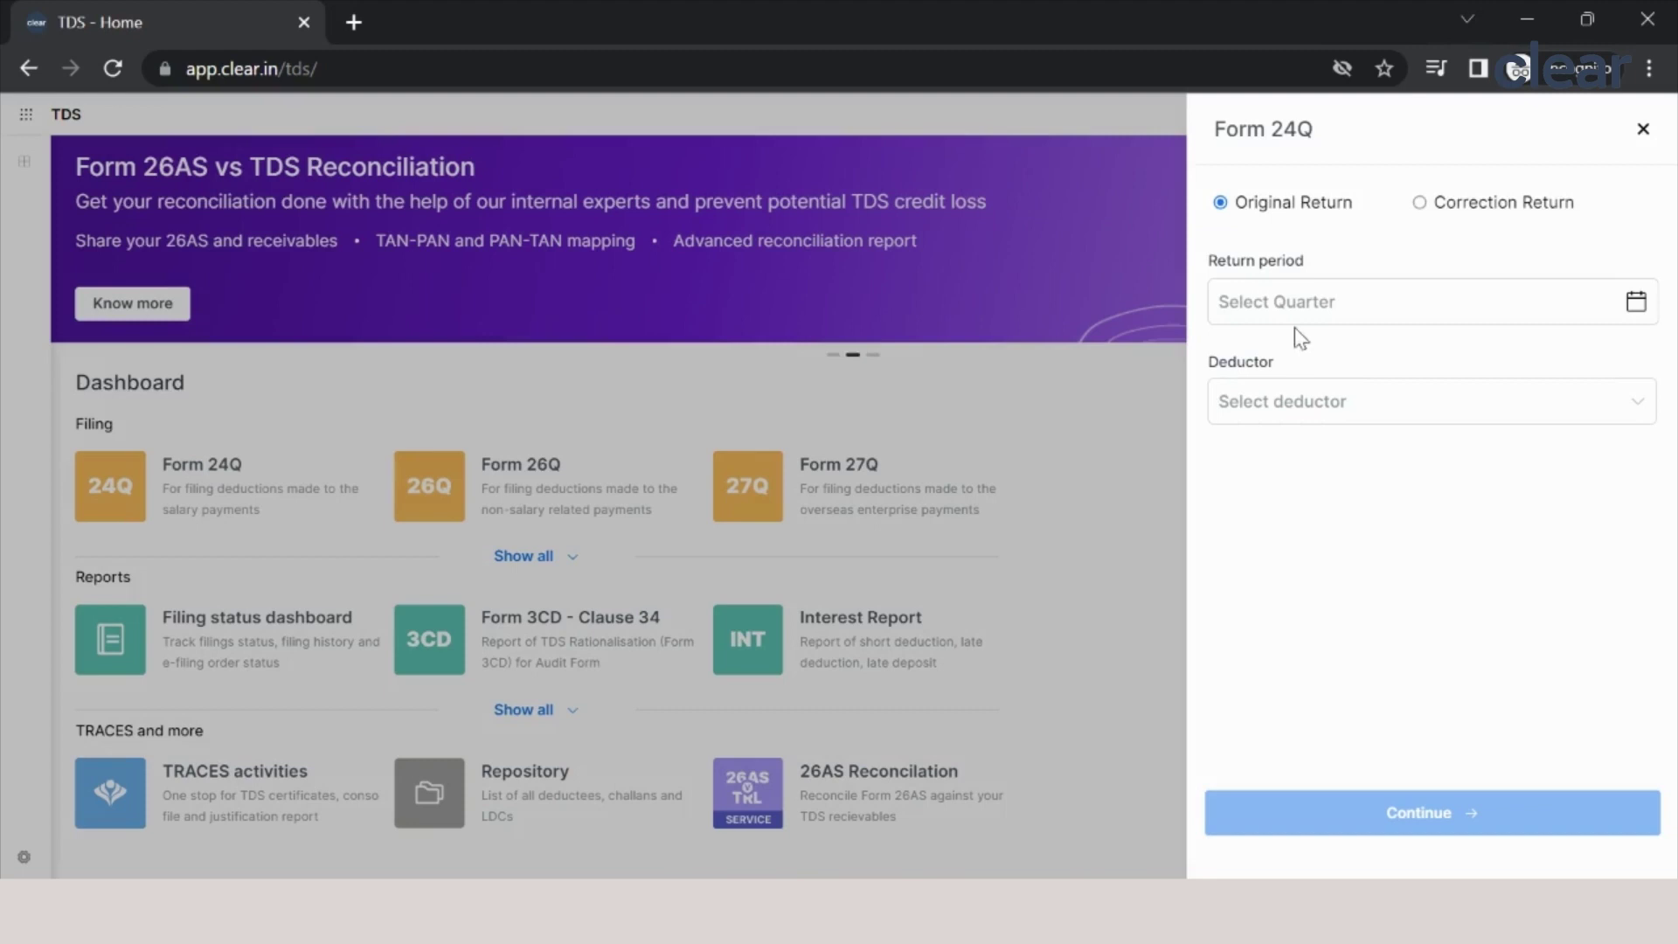
pyautogui.click(1461, 219)
pyautogui.click(1350, 311)
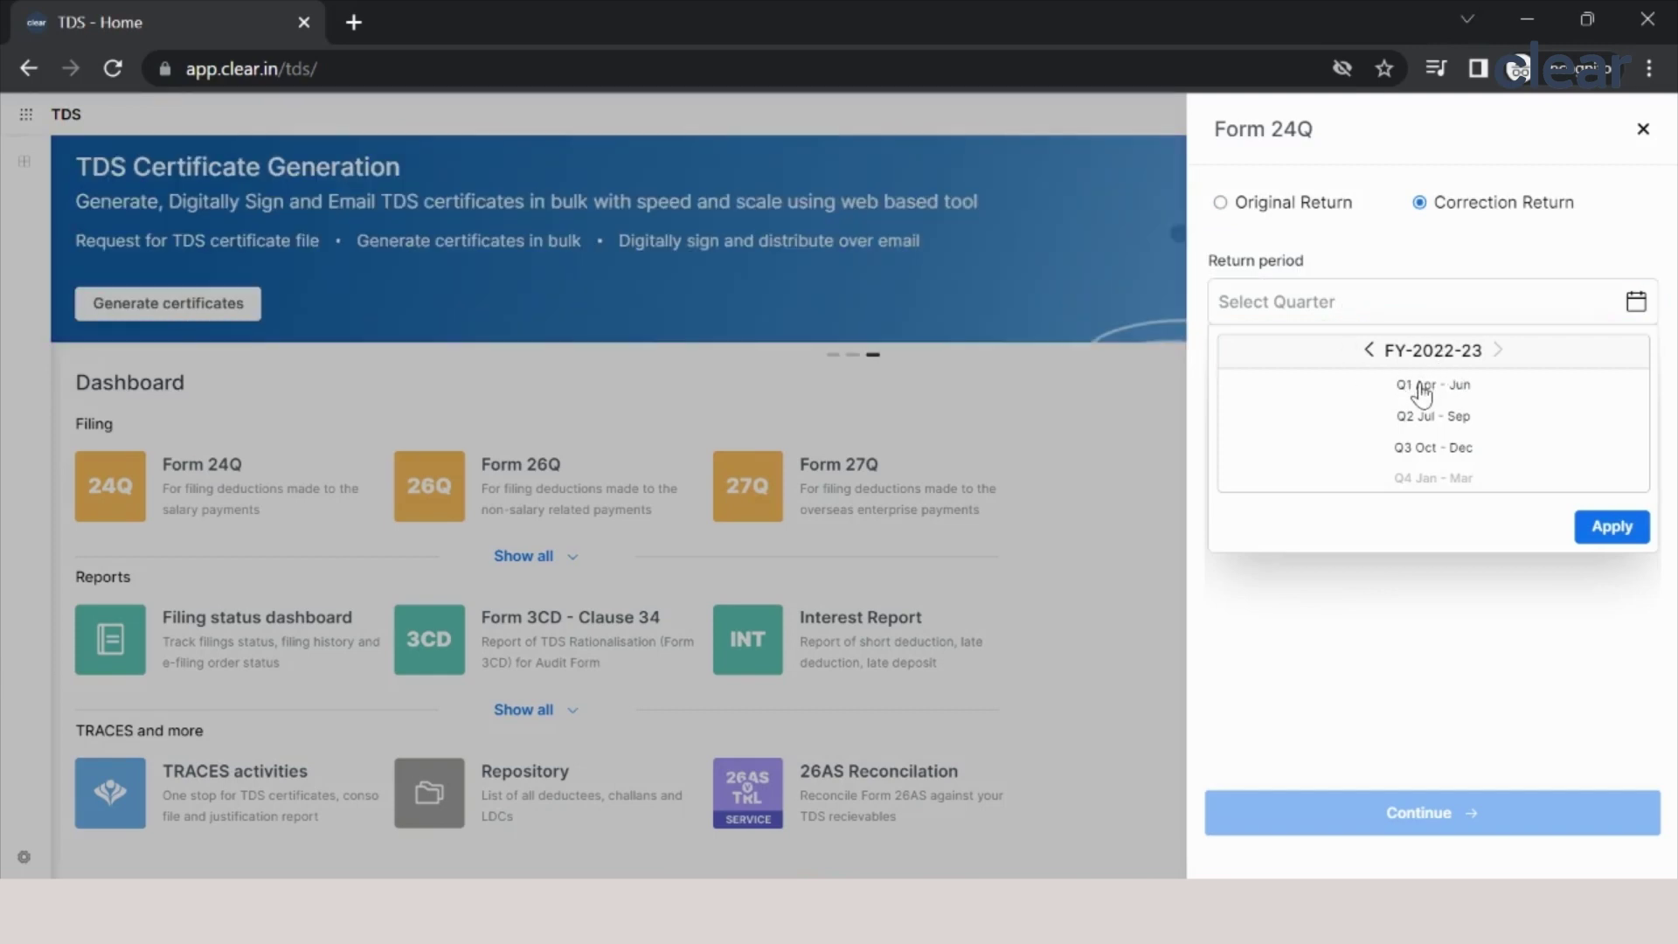
pyautogui.click(1424, 386)
pyautogui.click(1606, 528)
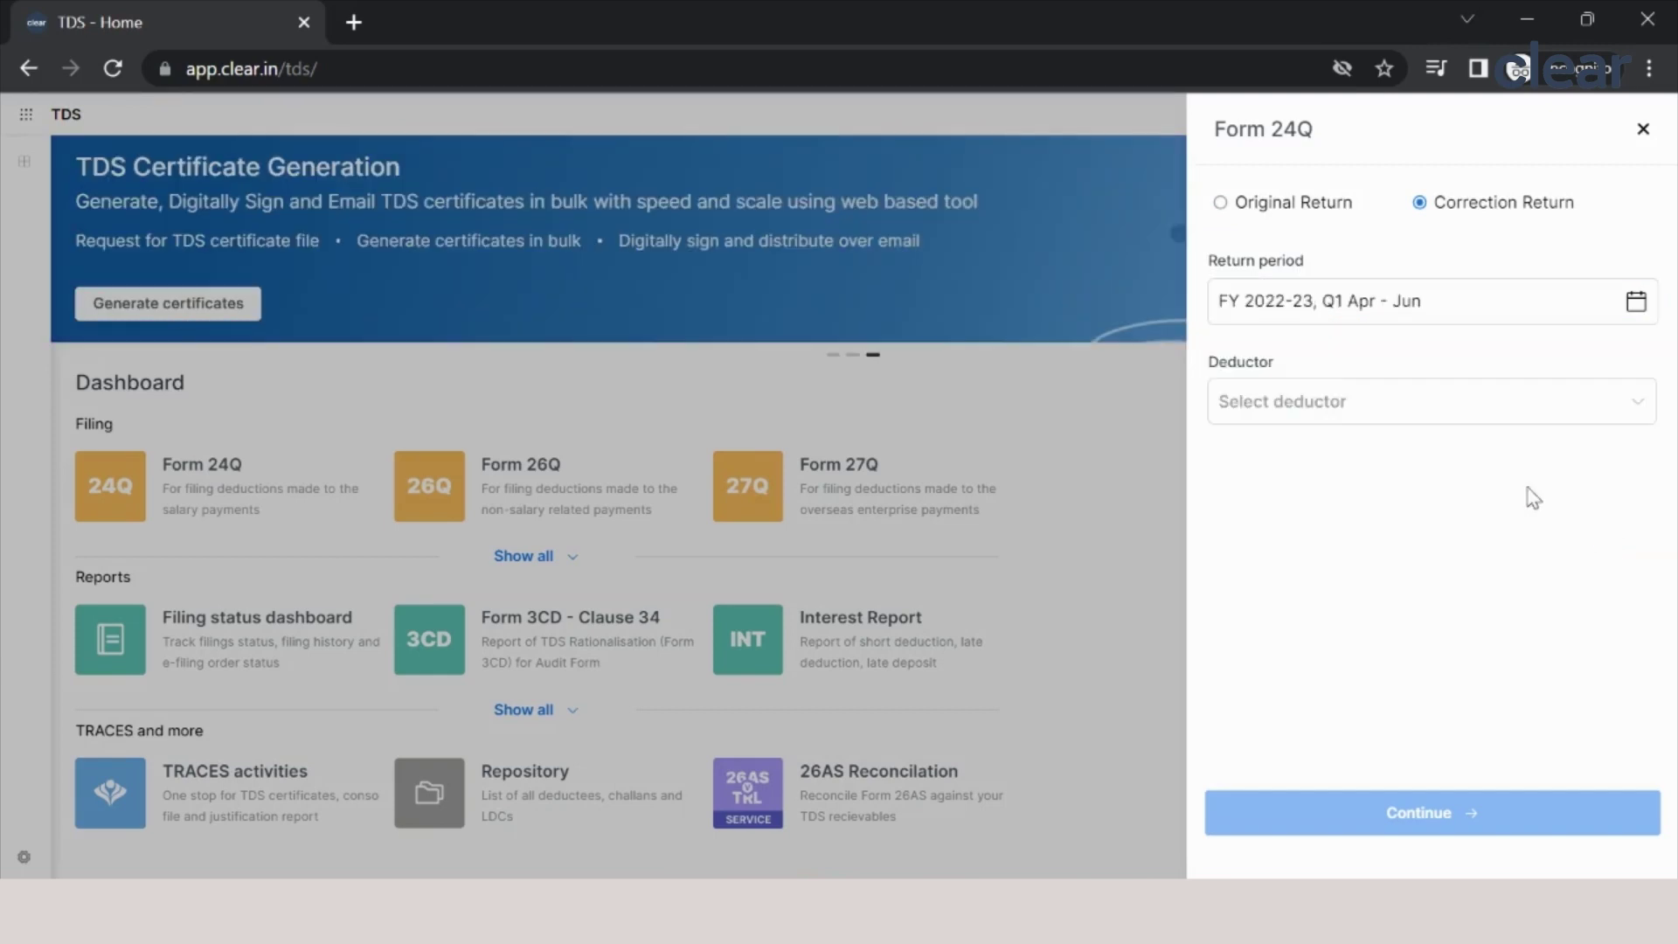
pyautogui.click(1394, 402)
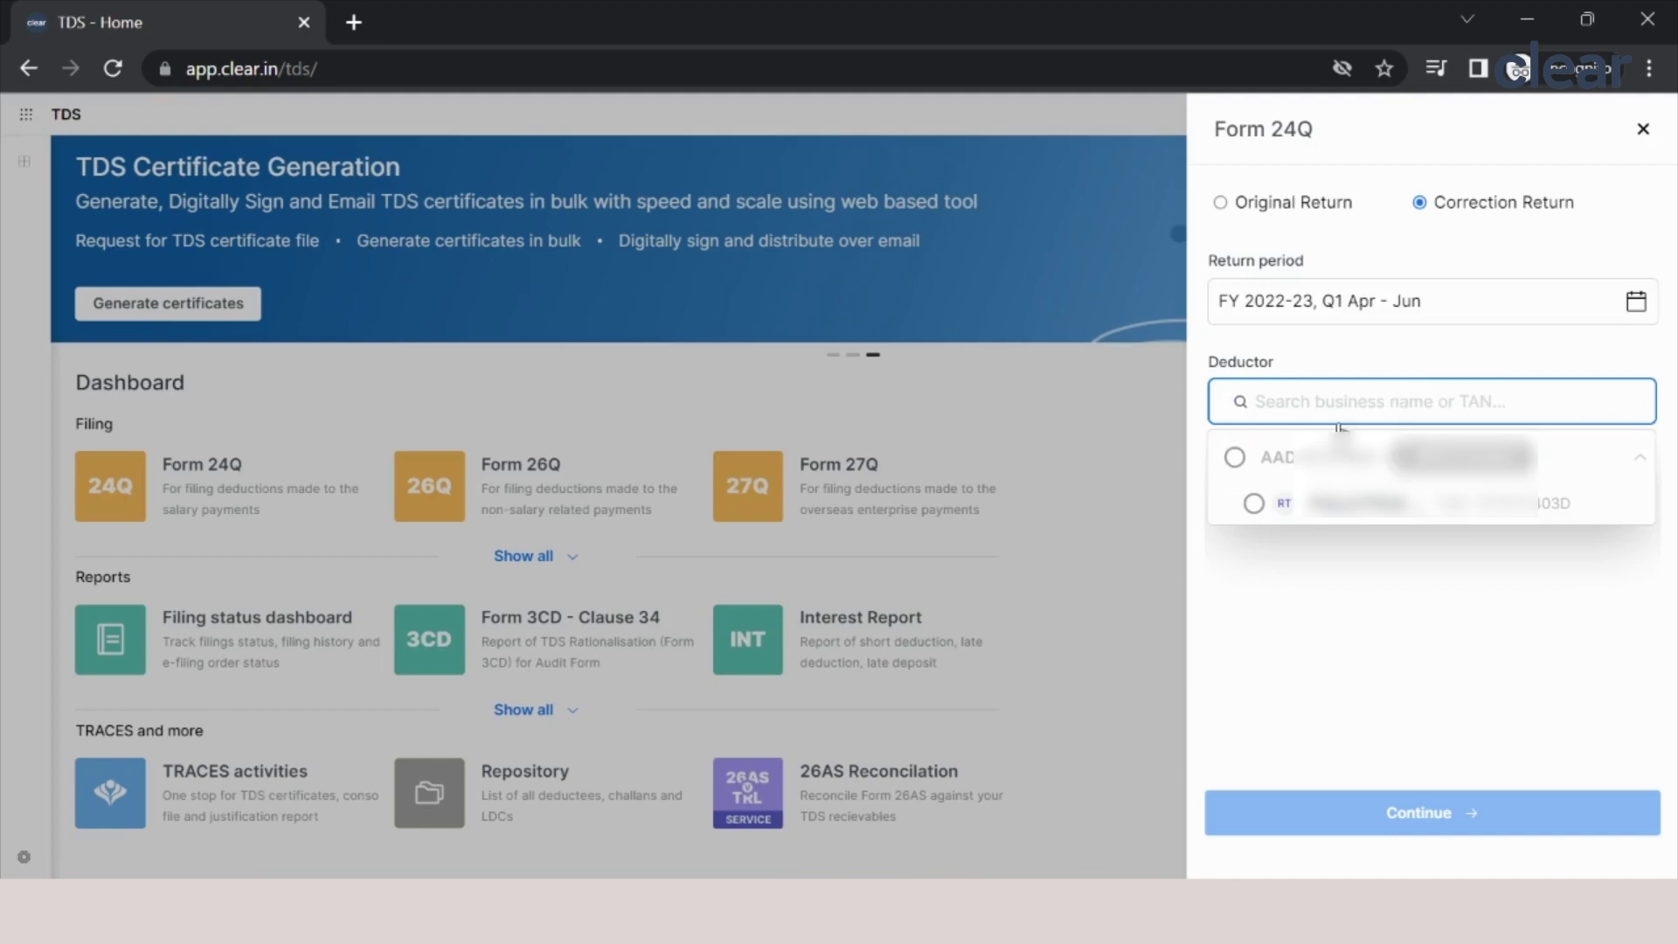
pyautogui.click(1255, 504)
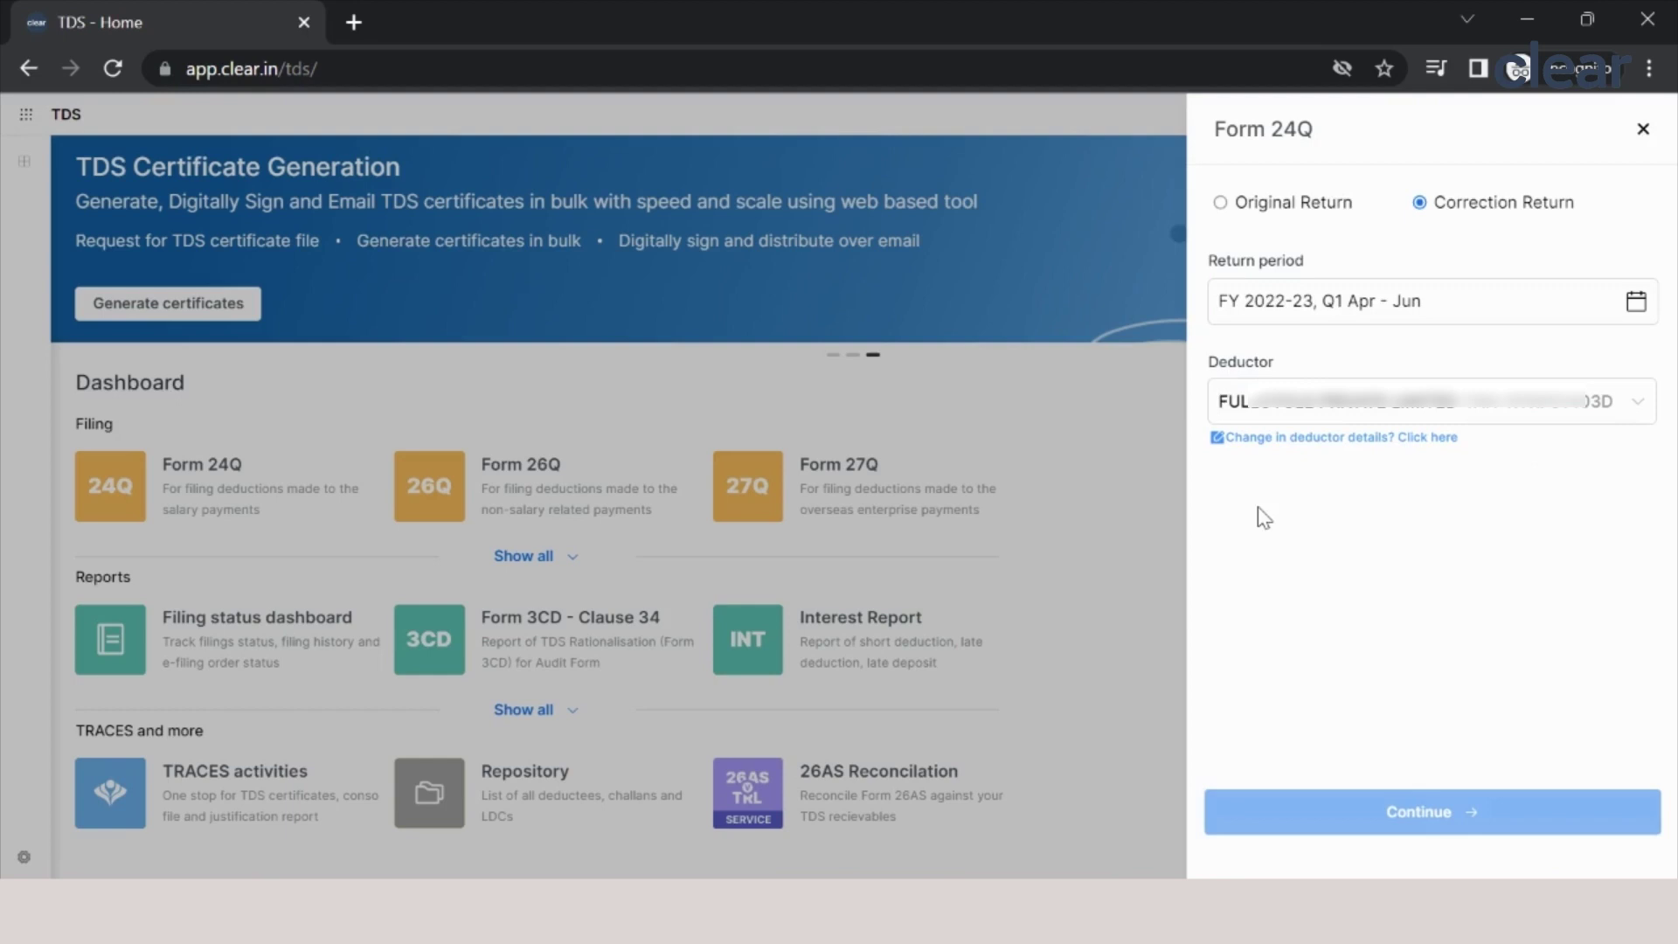
pyautogui.click(1399, 833)
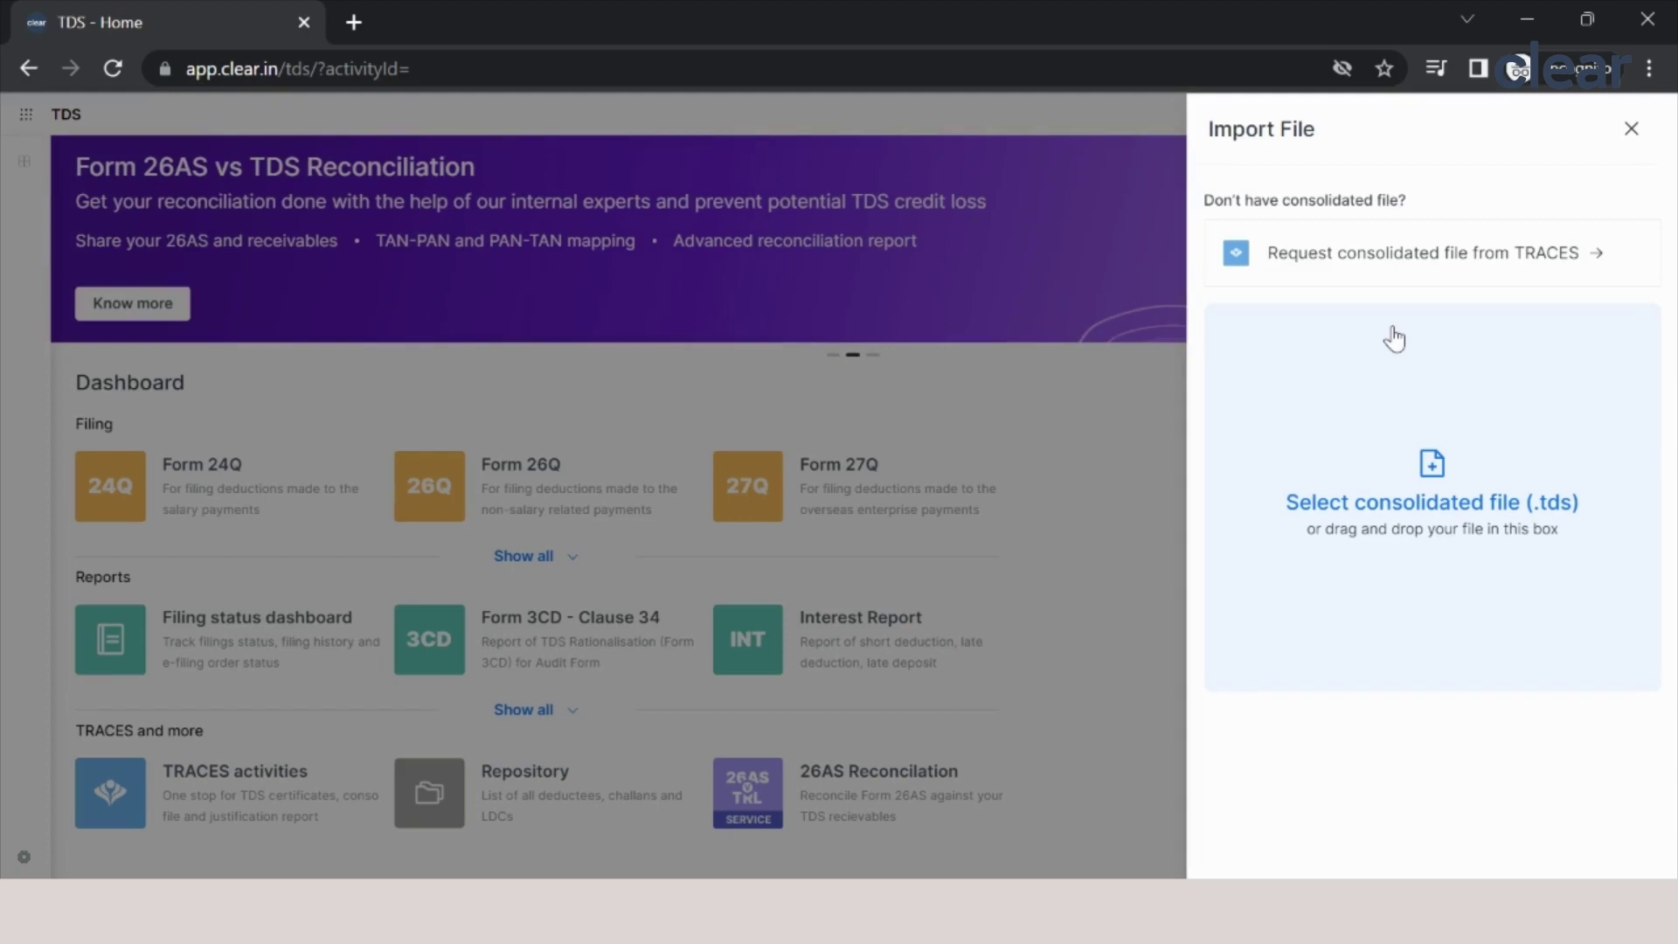
# Step: Load the newest (4).tds consolidated file and check it for errors and duplicates
pyautogui.click(1381, 498)
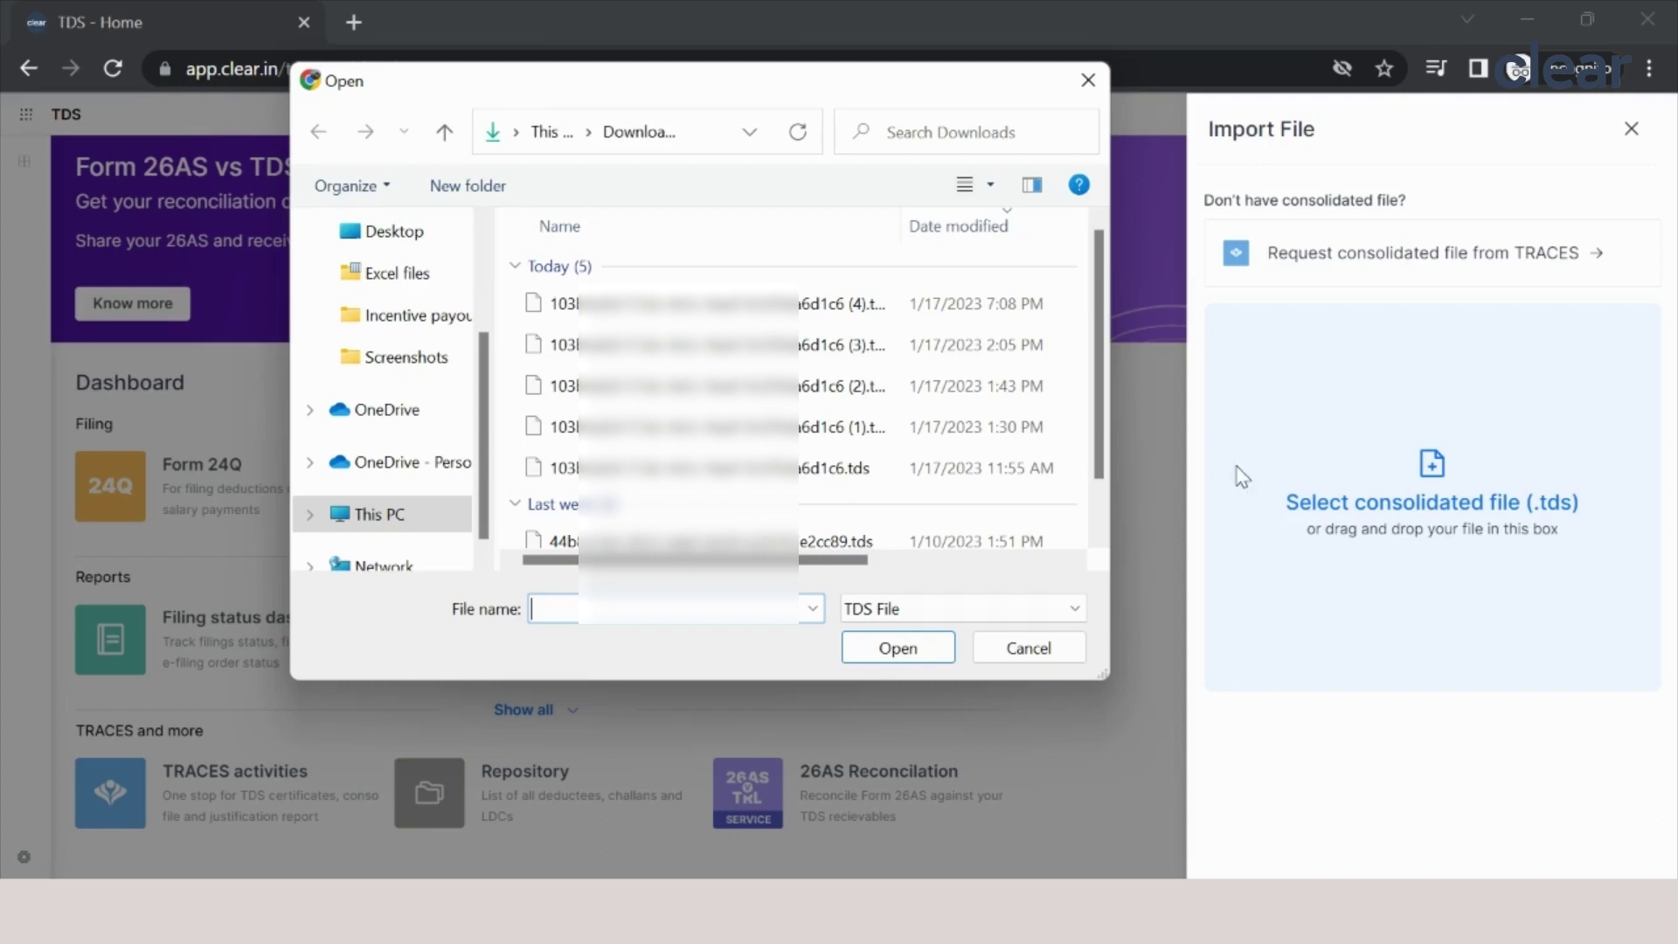
pyautogui.click(832, 311)
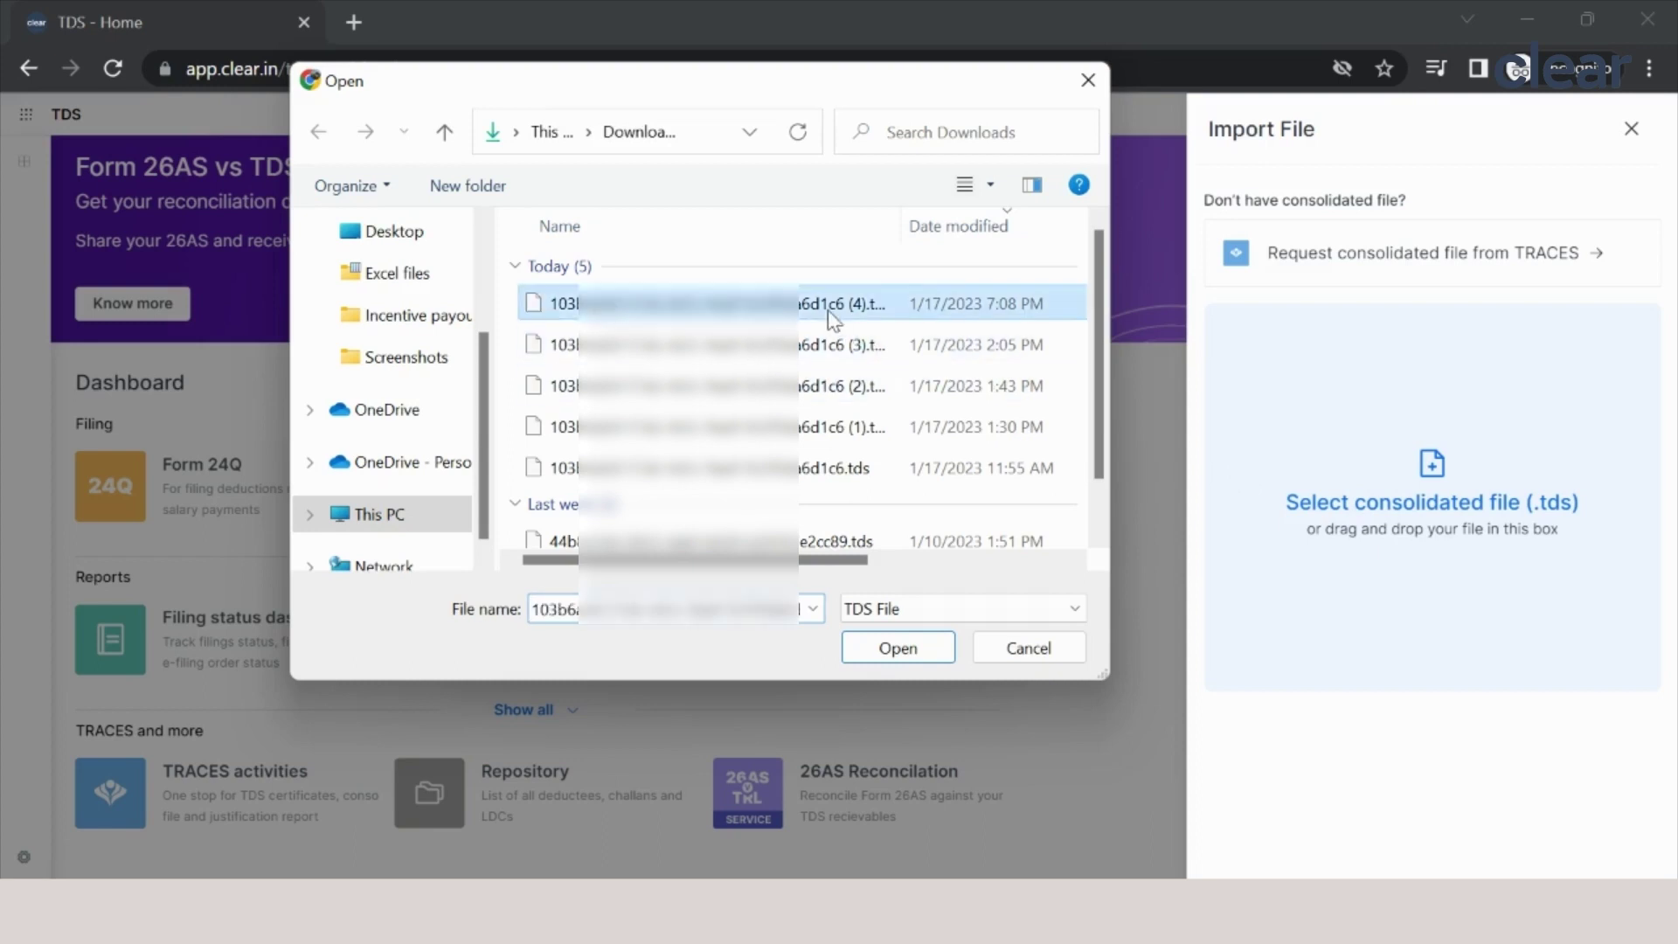
pyautogui.click(917, 652)
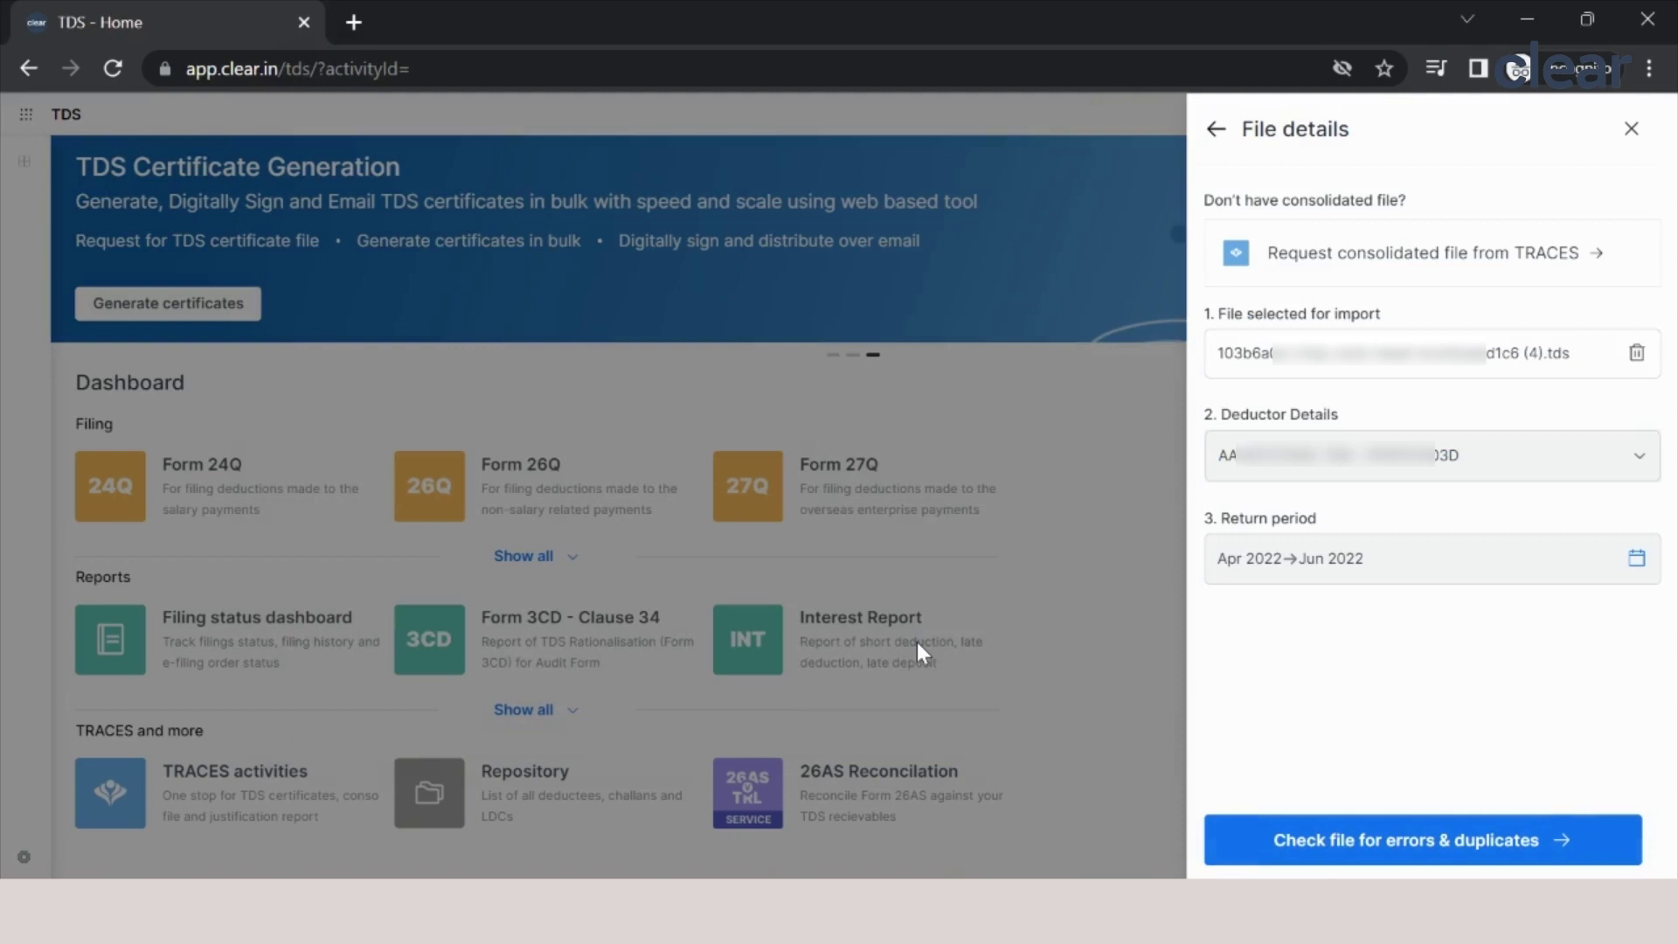
pyautogui.click(1307, 841)
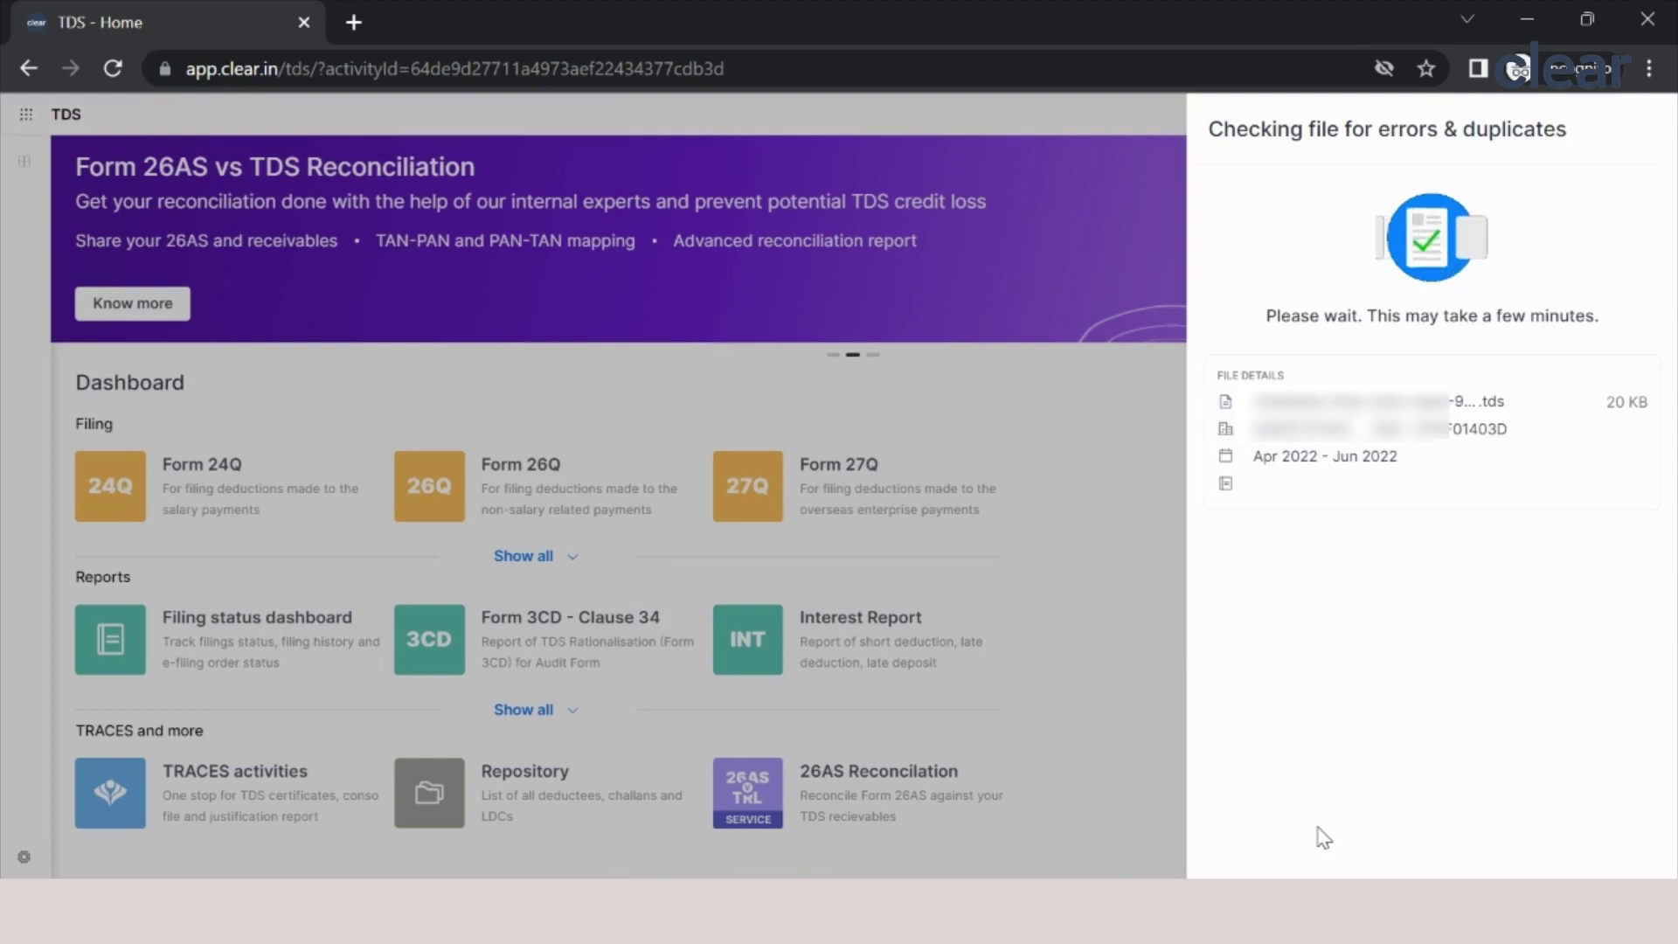
# Step: Finish the file summary to open the 24Q filing page with 101 deductions, then dismiss the Actions list
pyautogui.click(1407, 846)
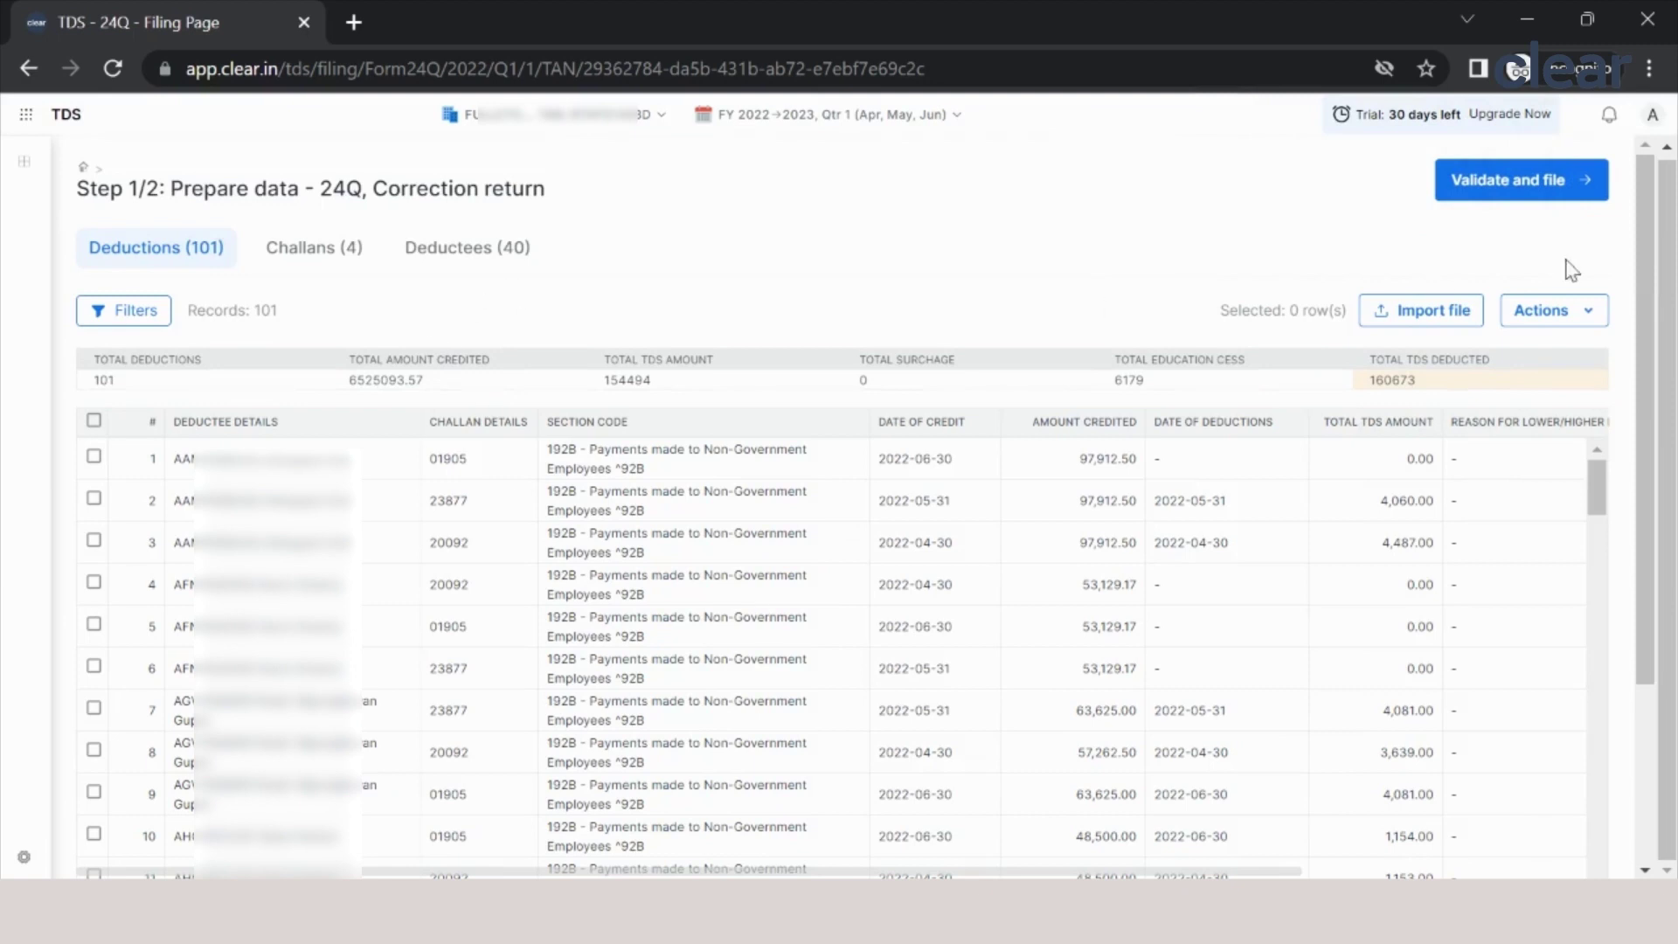
pyautogui.click(1584, 314)
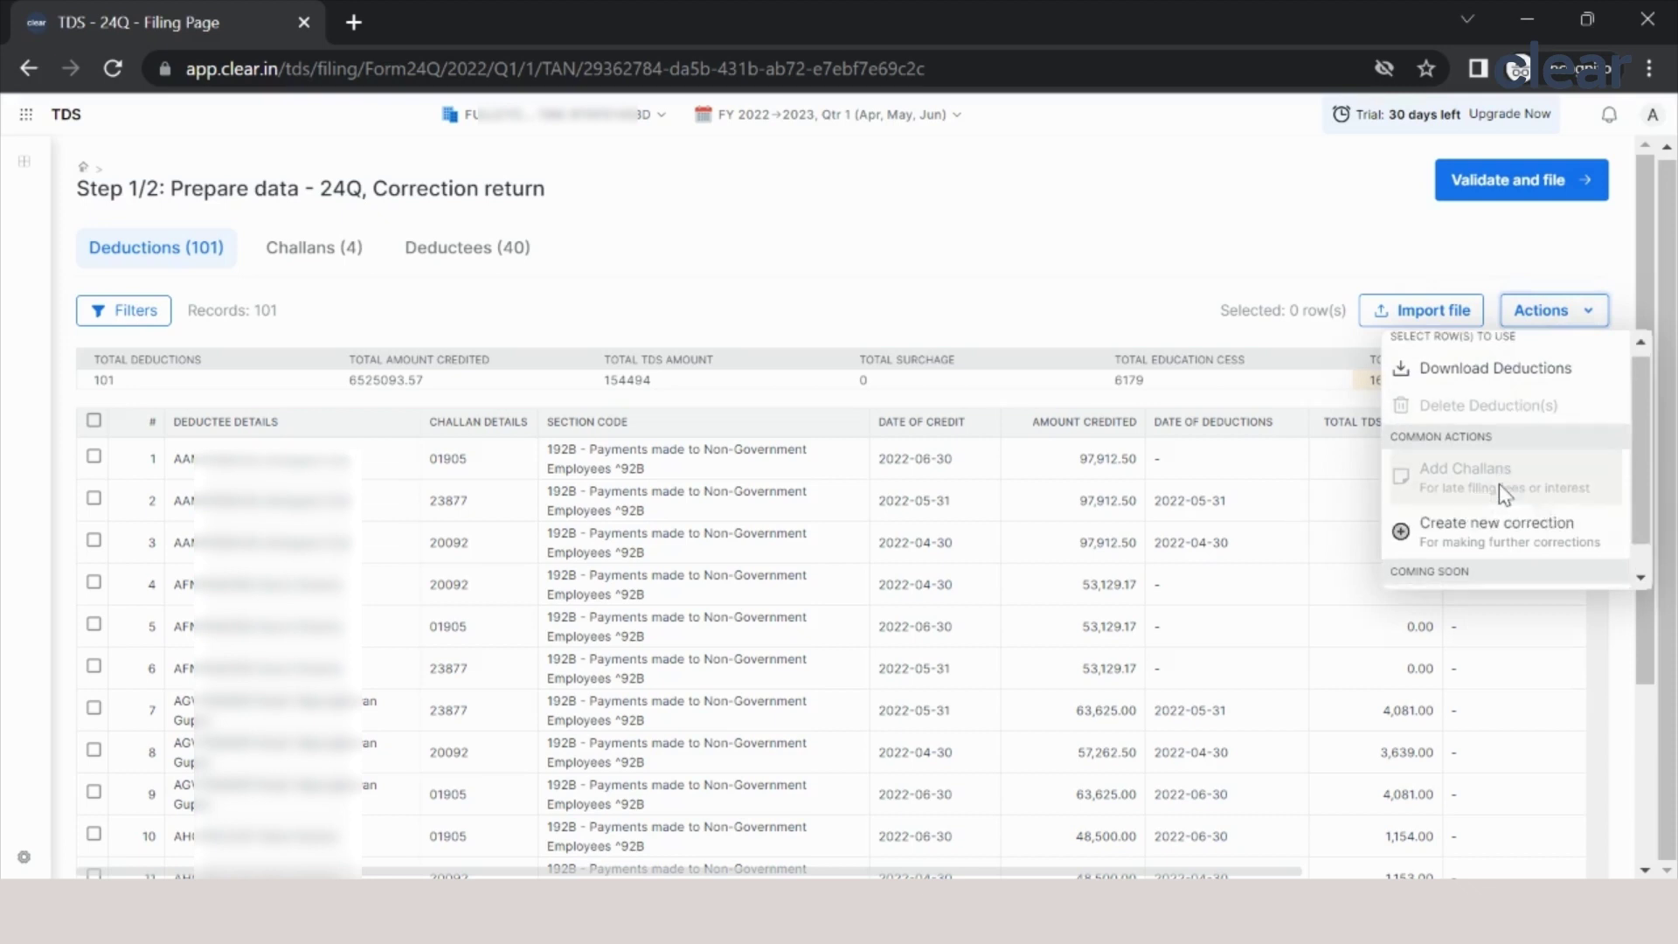
pyautogui.scroll(-1, 1498, 484)
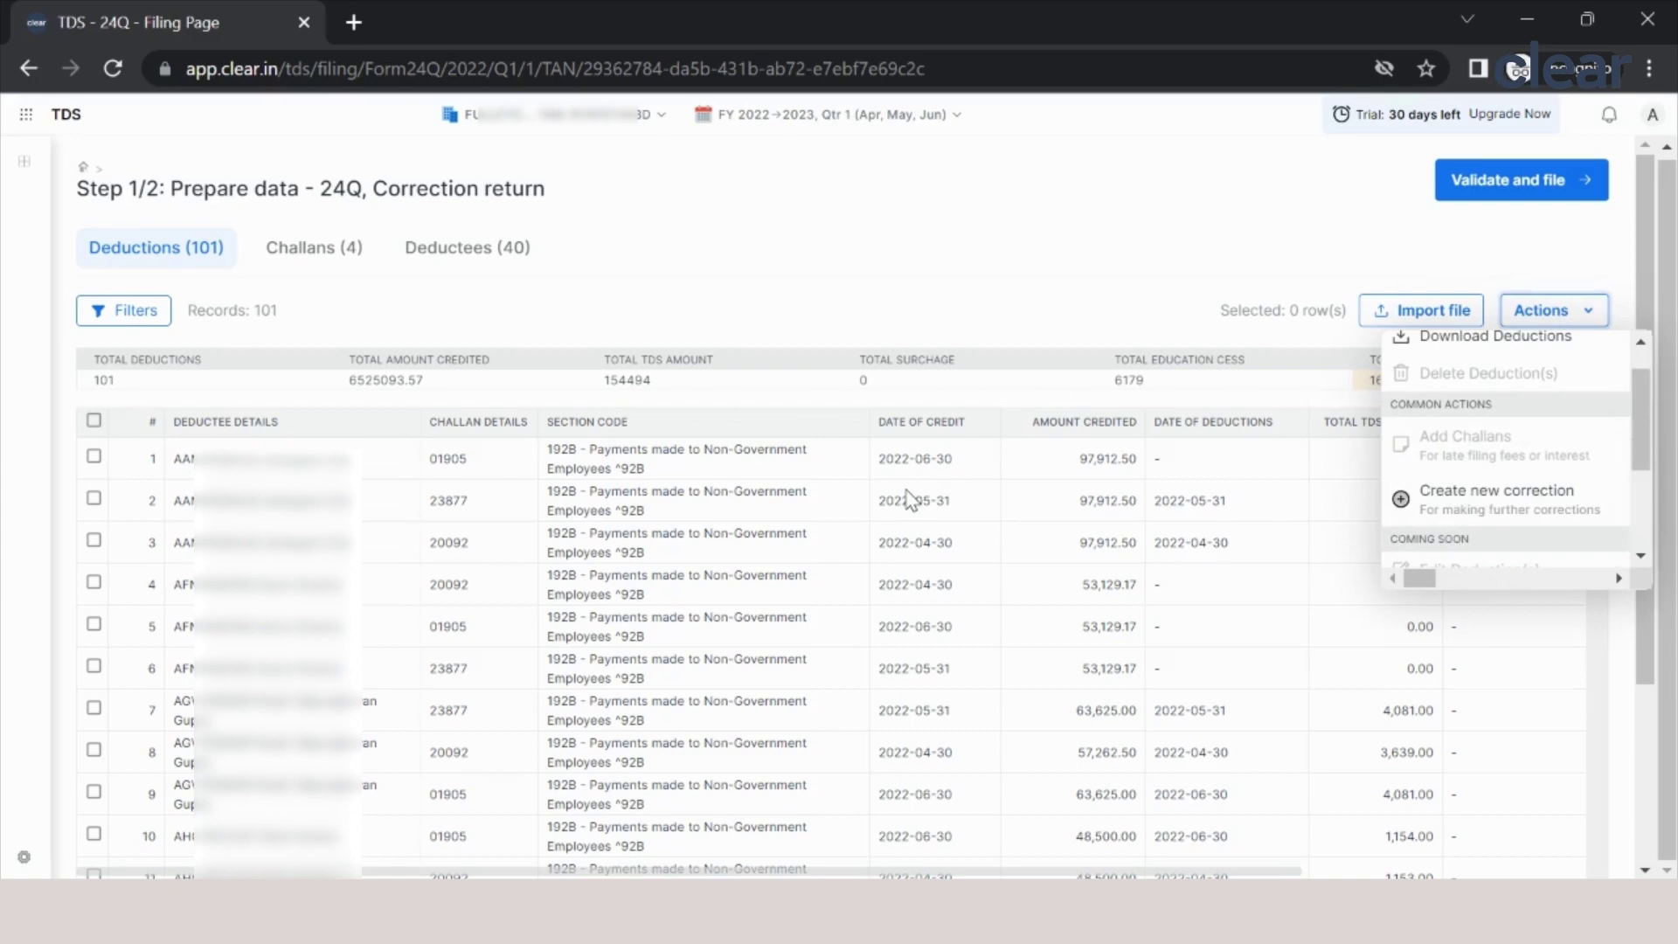
pyautogui.click(1026, 324)
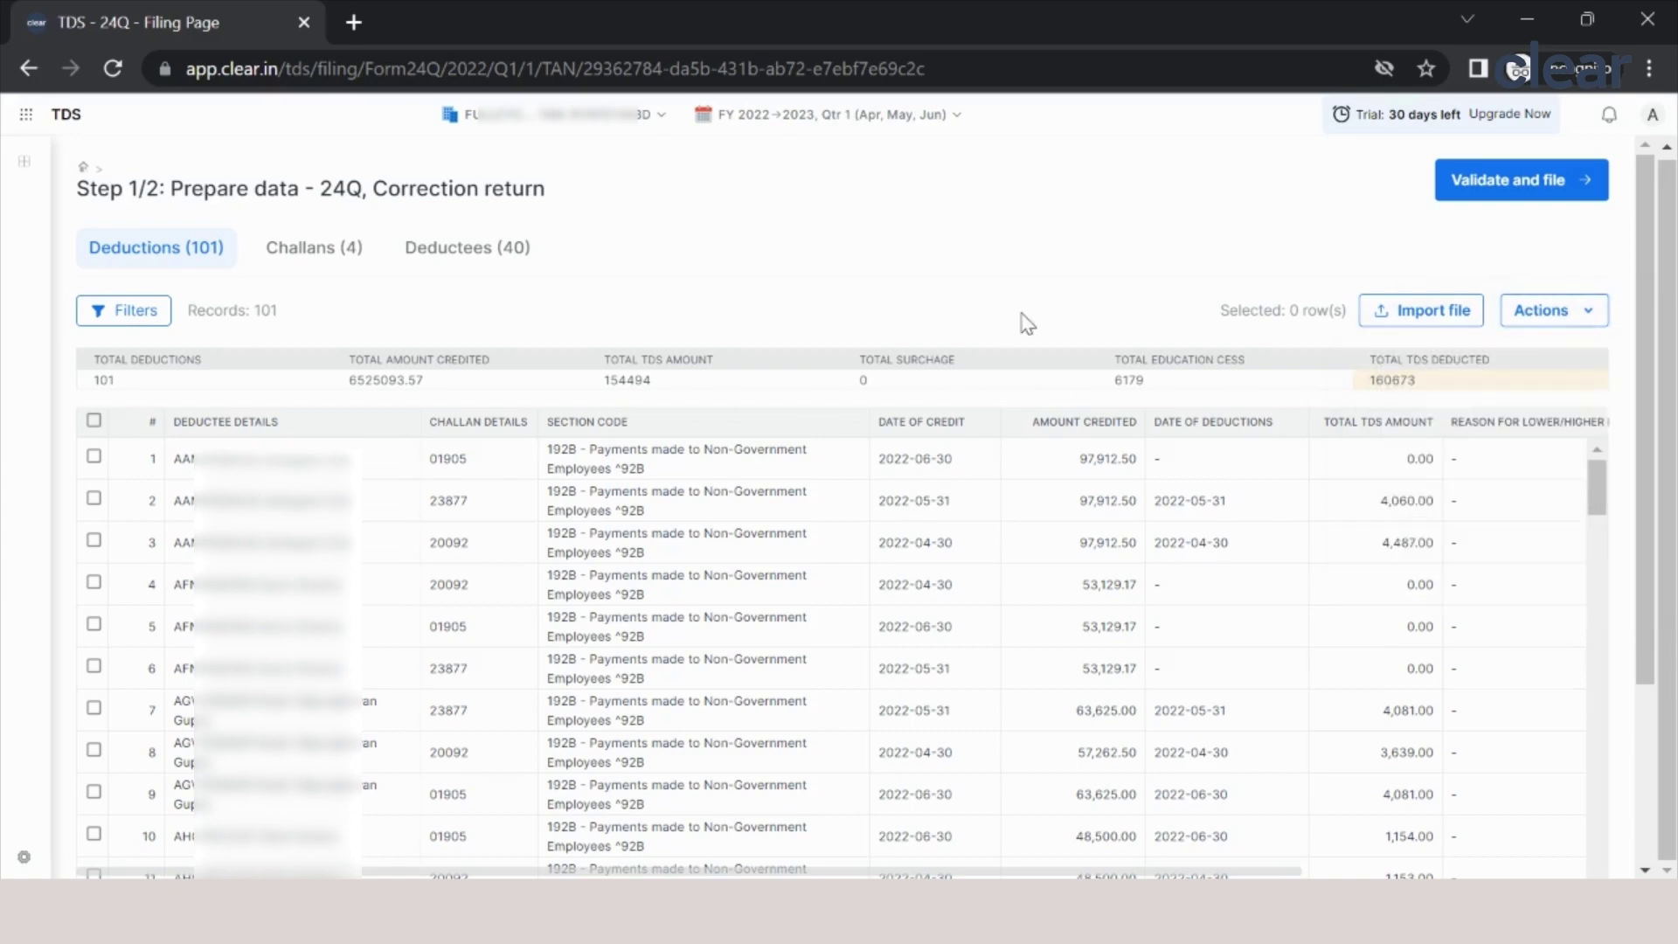